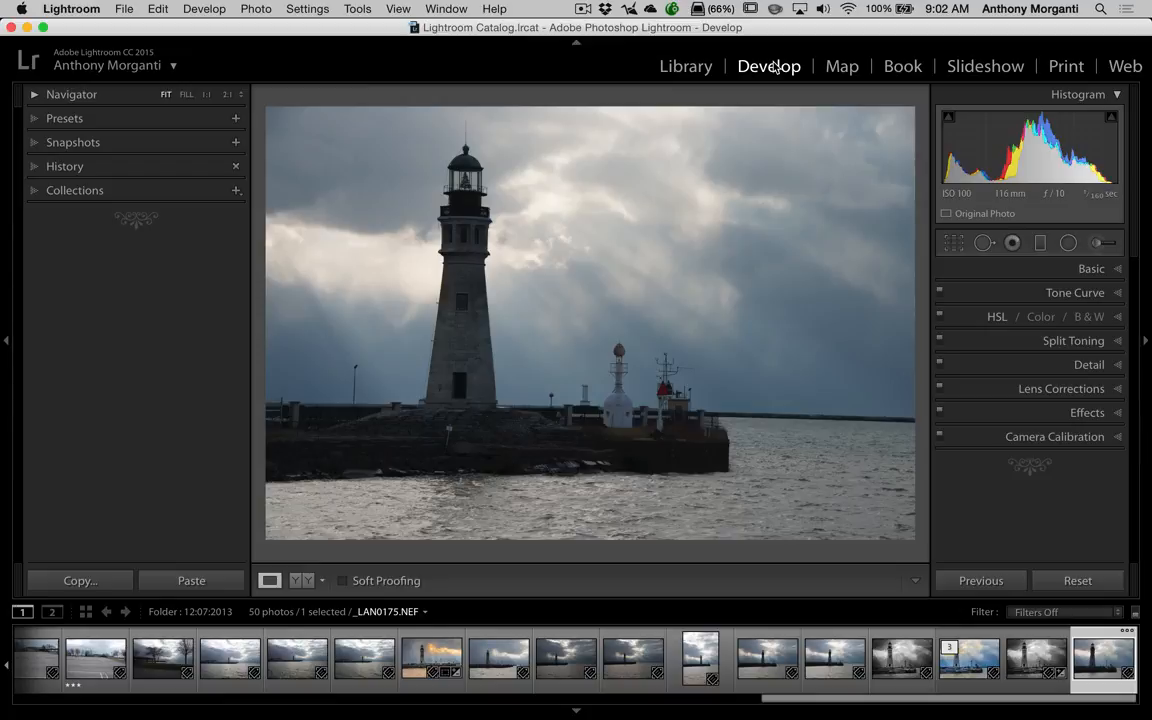
# Hide the surrounding panels except the develop adjustments, and briefly view the Lens Corrections Upright options.
pyautogui.hotkey('shift', 'Tab')
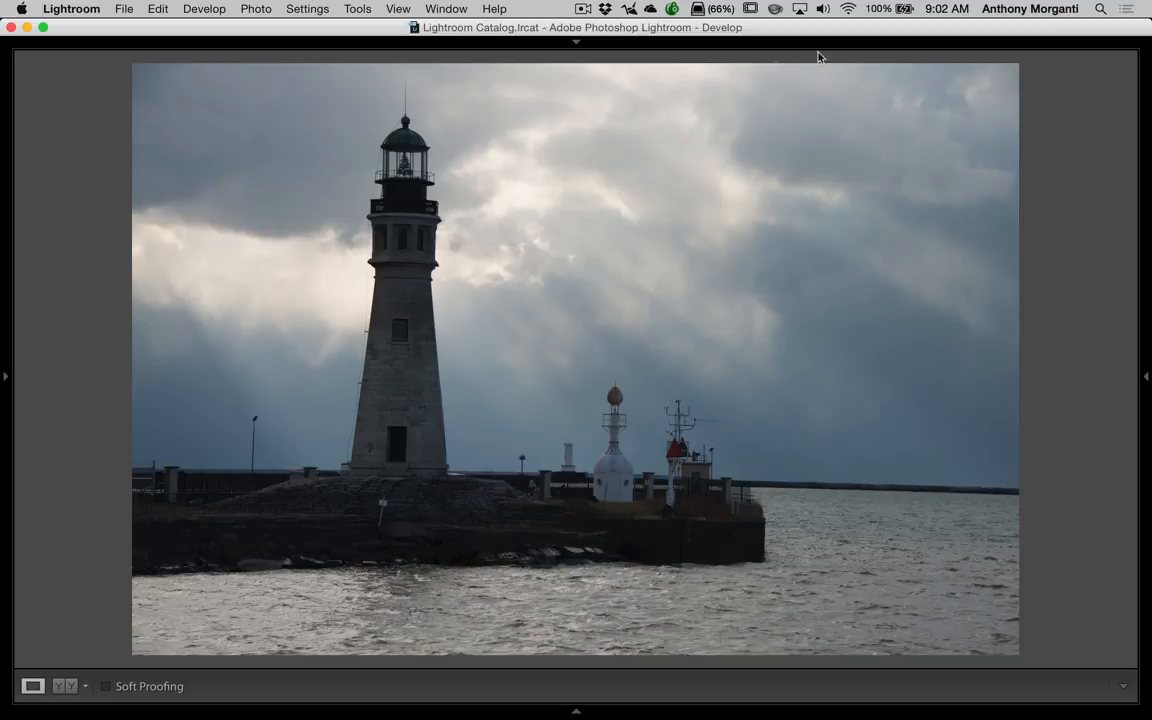
pyautogui.click(1148, 379)
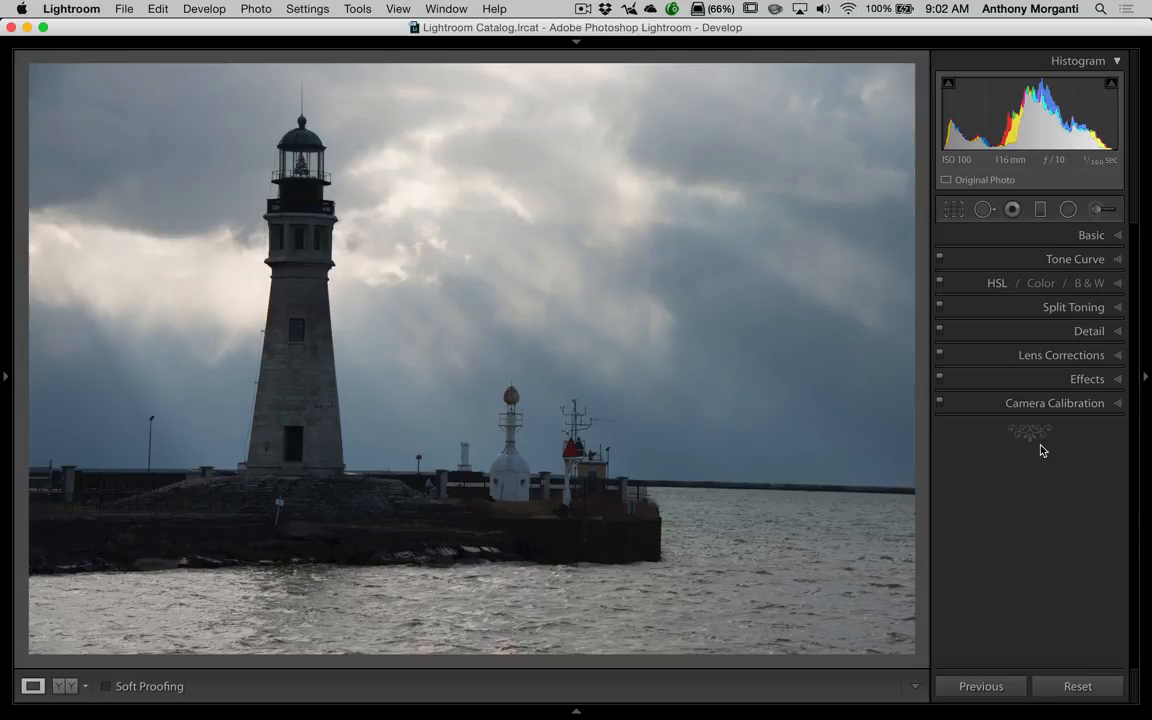
pyautogui.click(1083, 356)
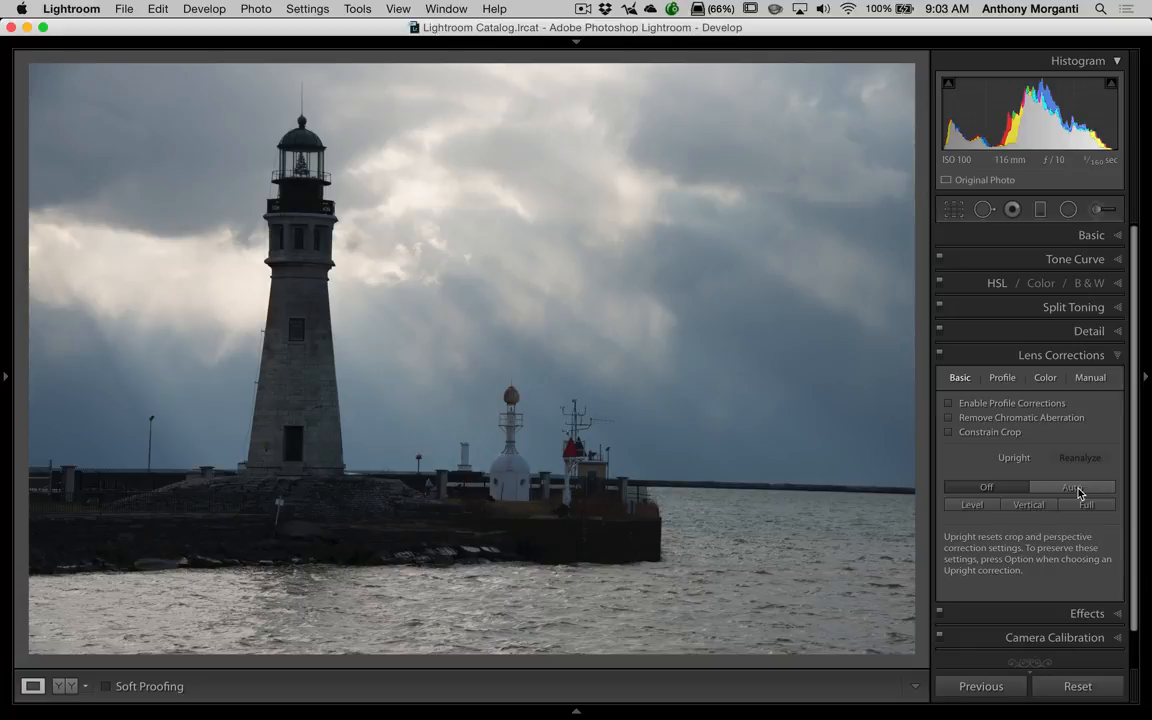
pyautogui.click(1068, 357)
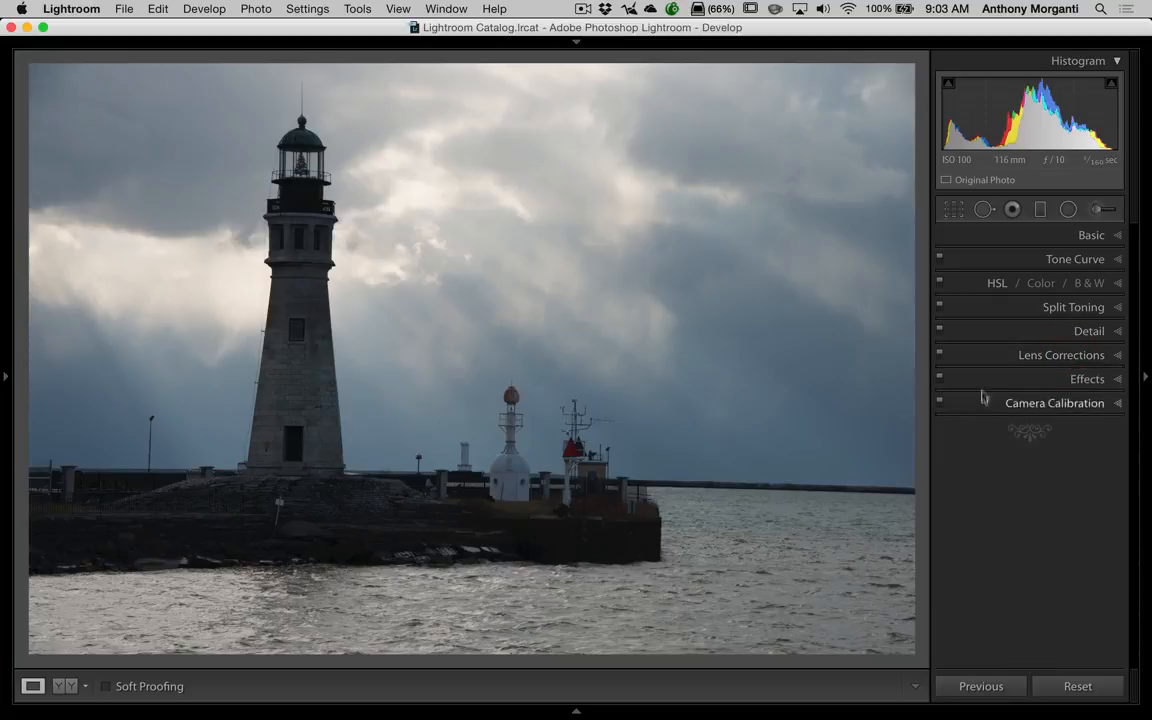
# Straighten the photo along the horizon with Crop & Straighten, fine-tune the angle to -0.96, and apply the crop.
pyautogui.click(954, 210)
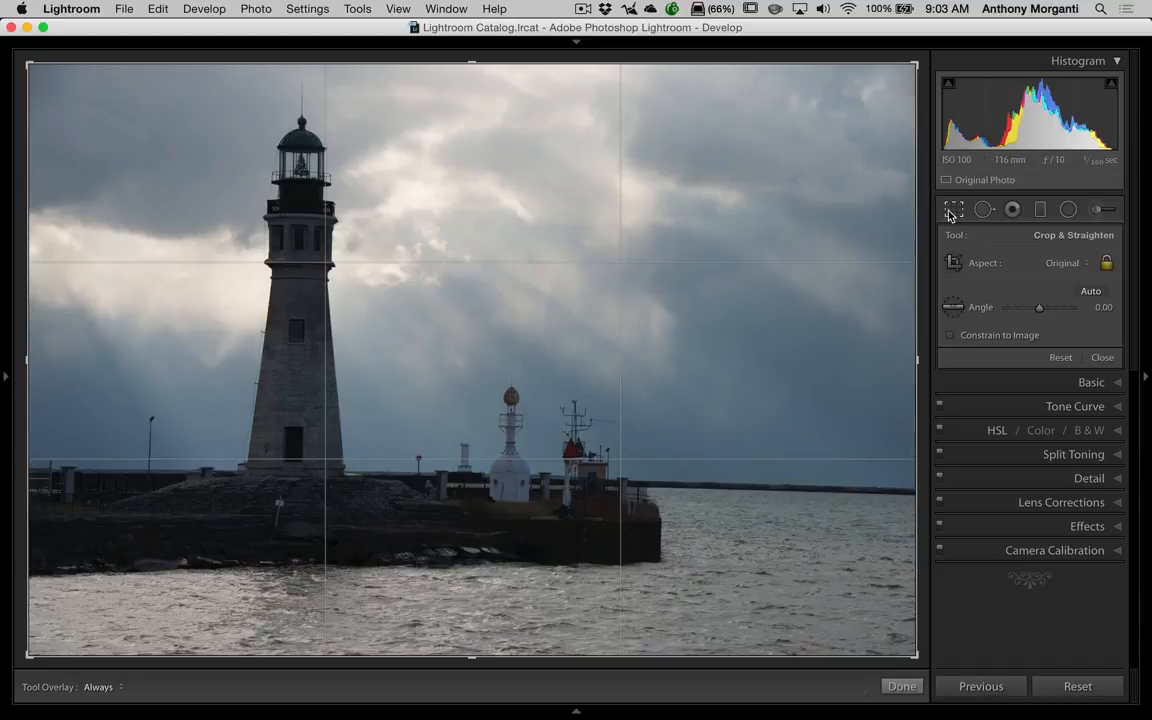
pyautogui.click(954, 310)
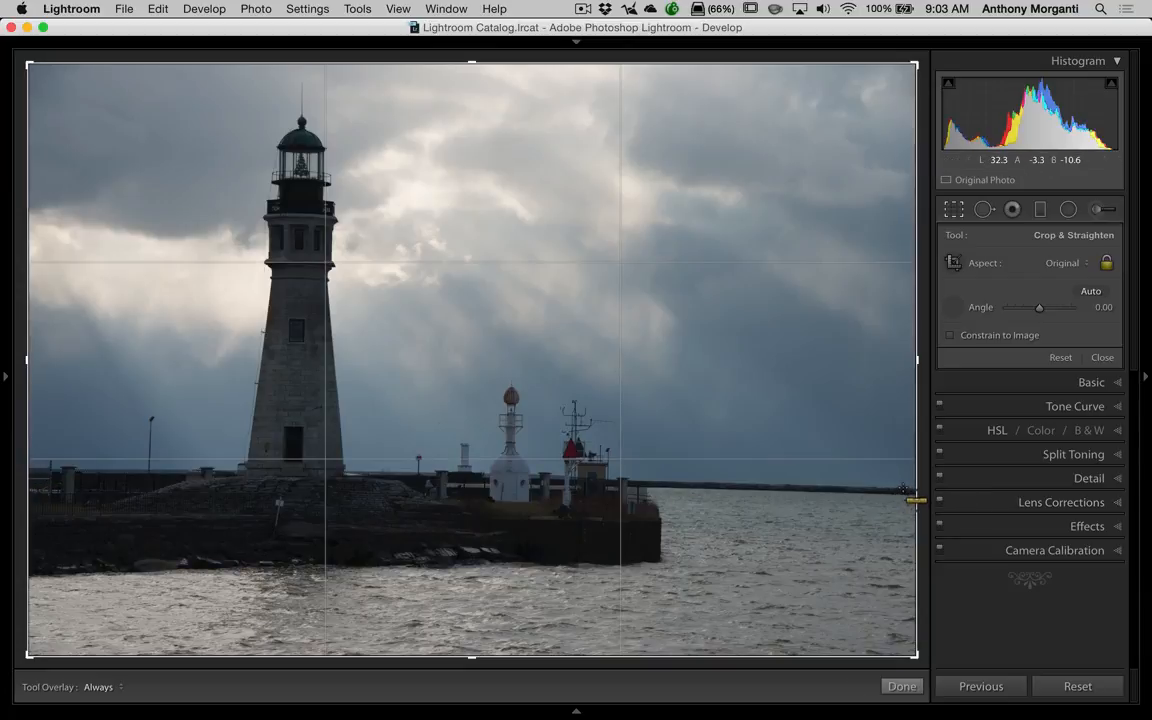
pyautogui.moveTo(911, 490); pyautogui.dragTo(22, 472)
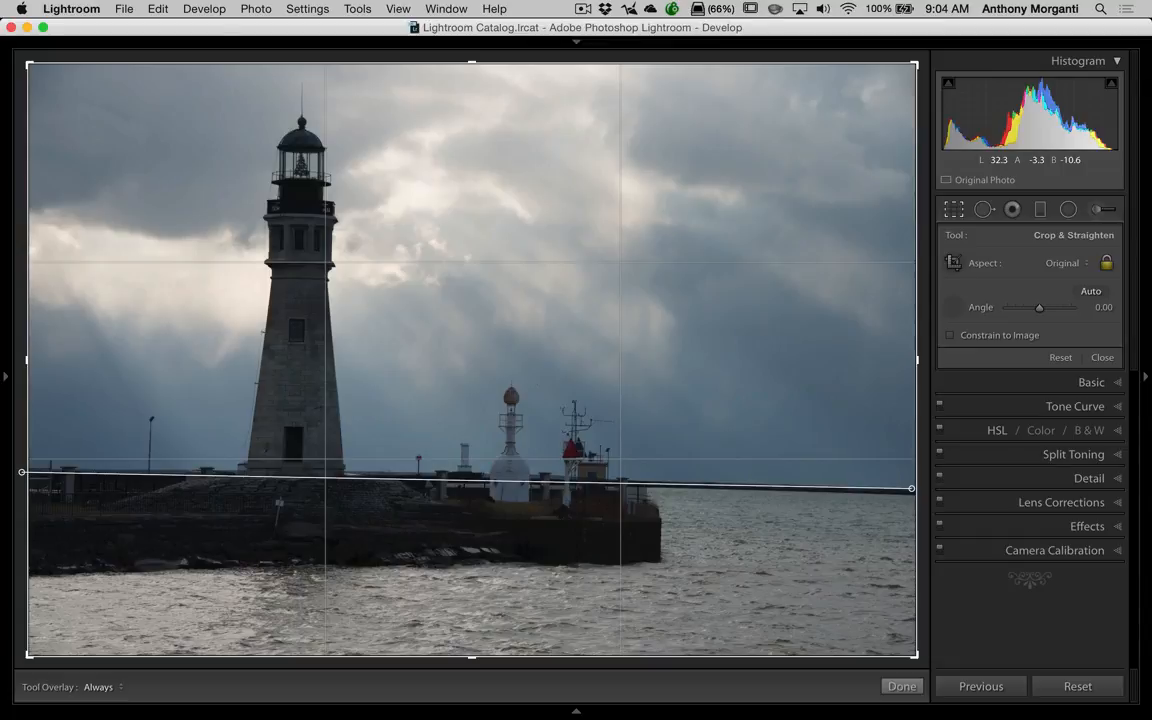
pyautogui.moveTo(22, 472); pyautogui.dragTo(22, 472)
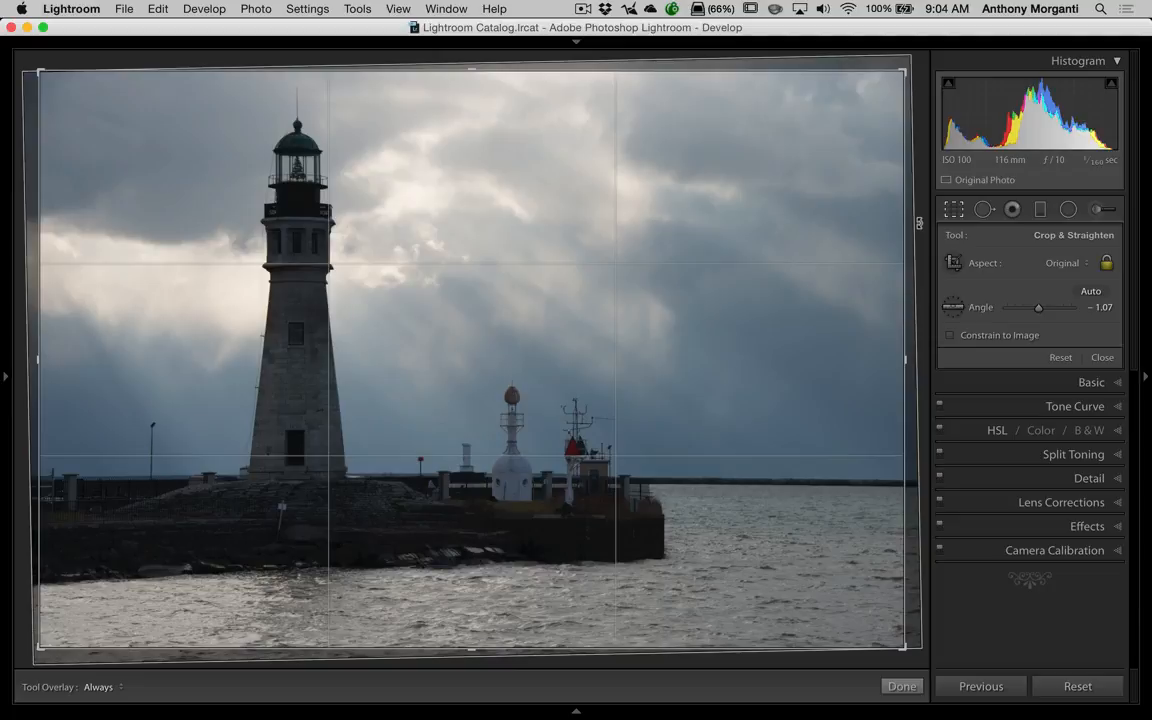
pyautogui.moveTo(919, 222); pyautogui.dragTo(921, 224)
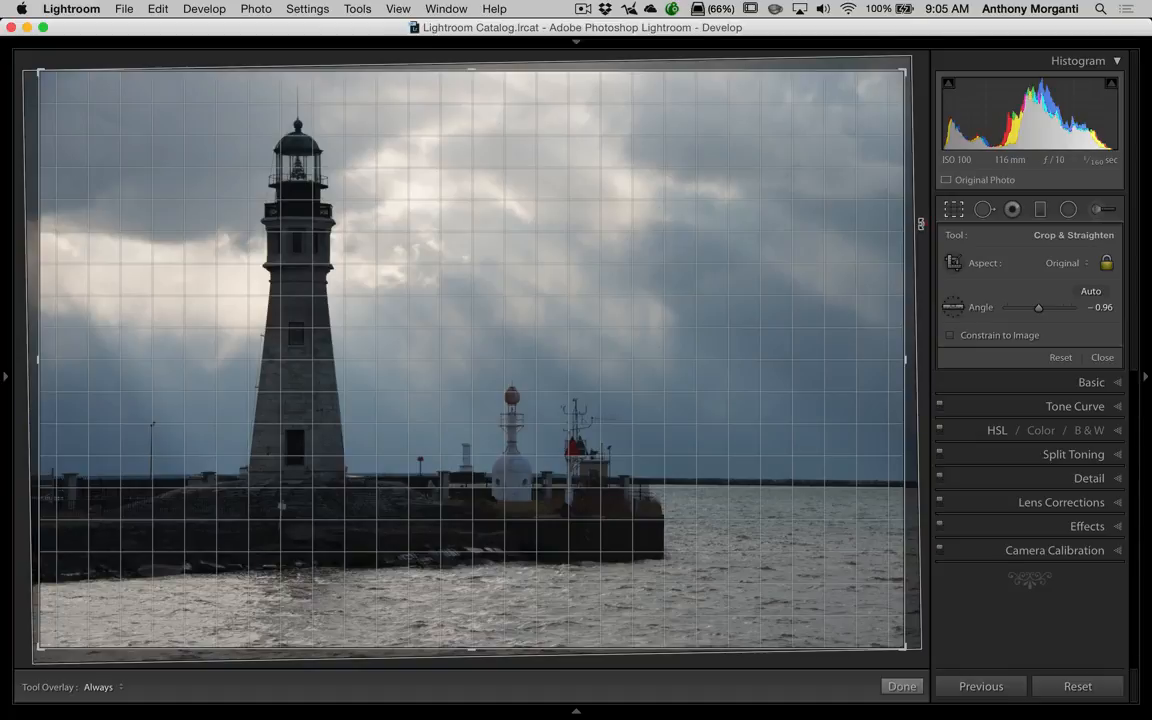
pyautogui.moveTo(921, 224); pyautogui.dragTo(921, 224)
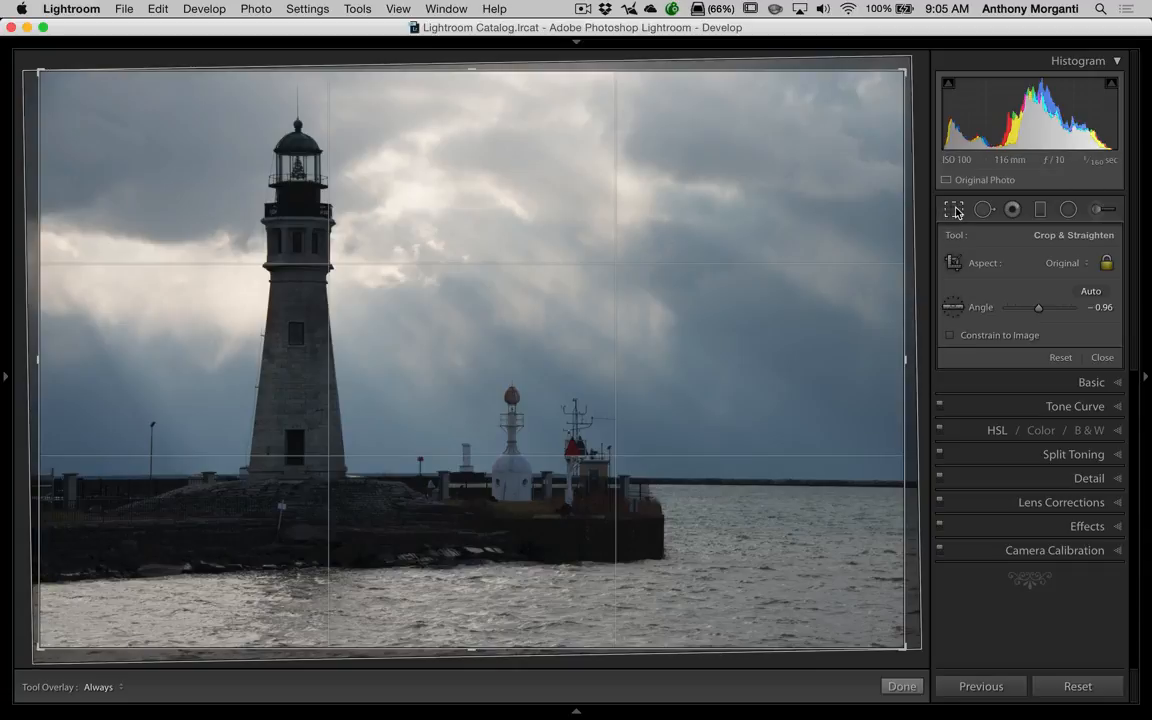
pyautogui.click(956, 211)
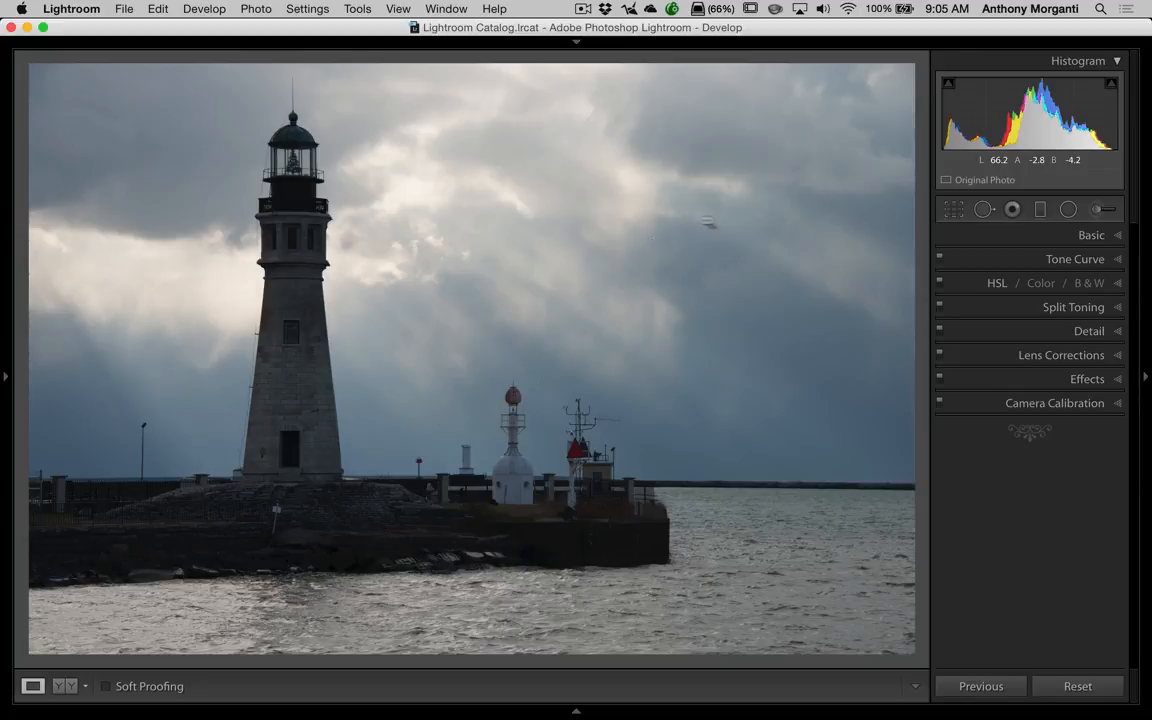
# Try removing the colour with Saturation at -100 and with the Black & White treatment, restoring colour after each.
pyautogui.click(1090, 238)
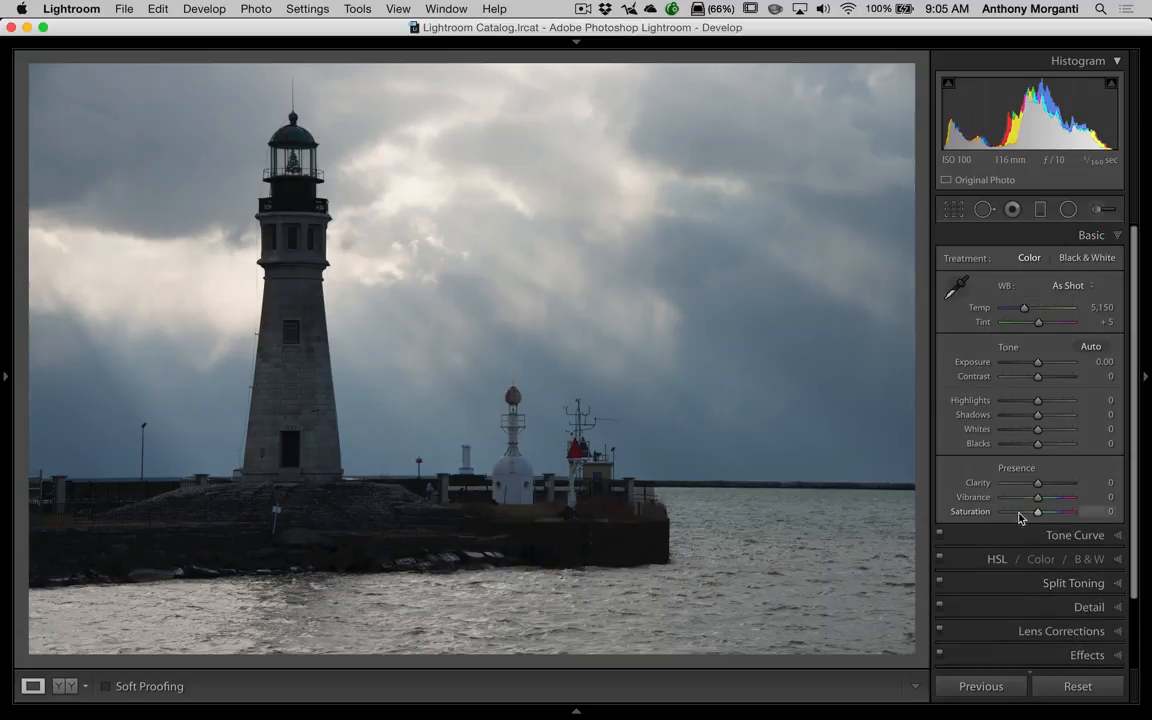
pyautogui.moveTo(1020, 517); pyautogui.dragTo(966, 517)
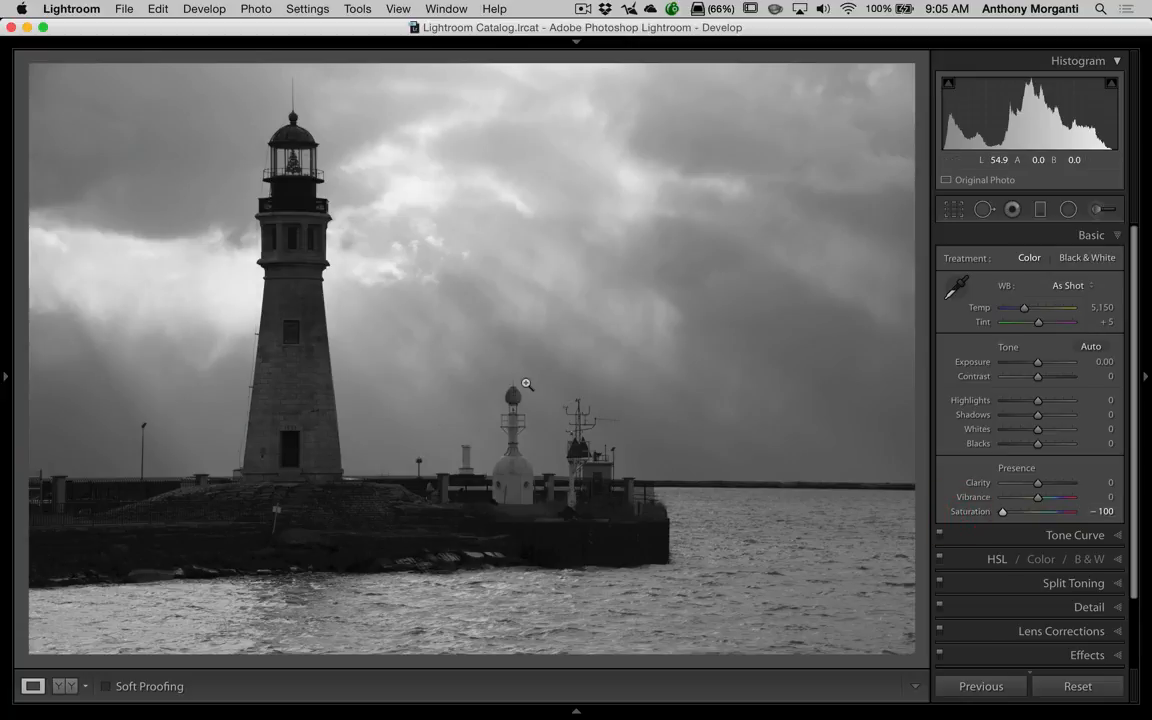
pyautogui.doubleClick(965, 517)
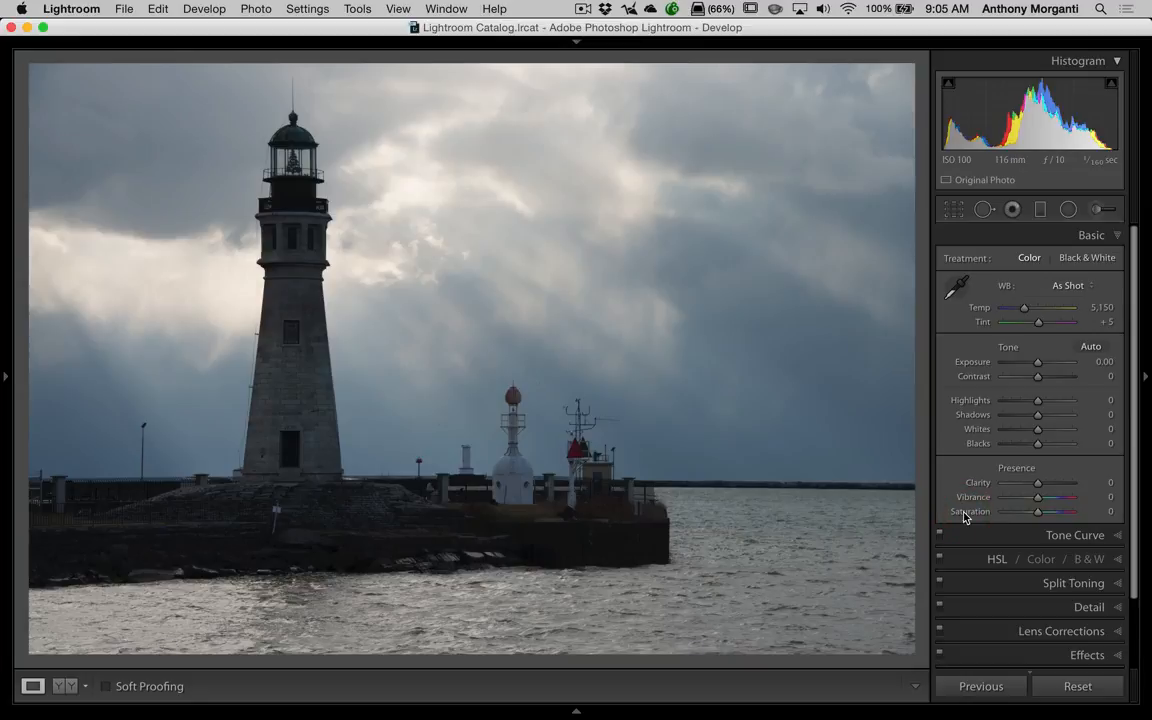
pyautogui.click(1095, 262)
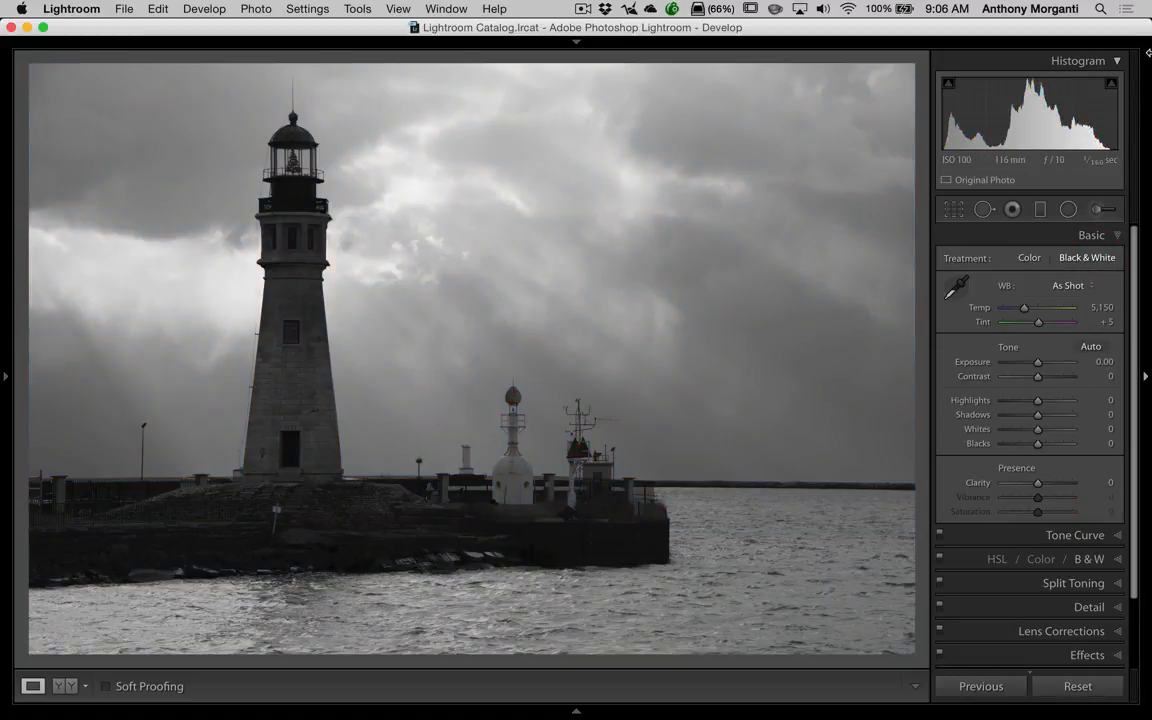
pyautogui.click(1026, 261)
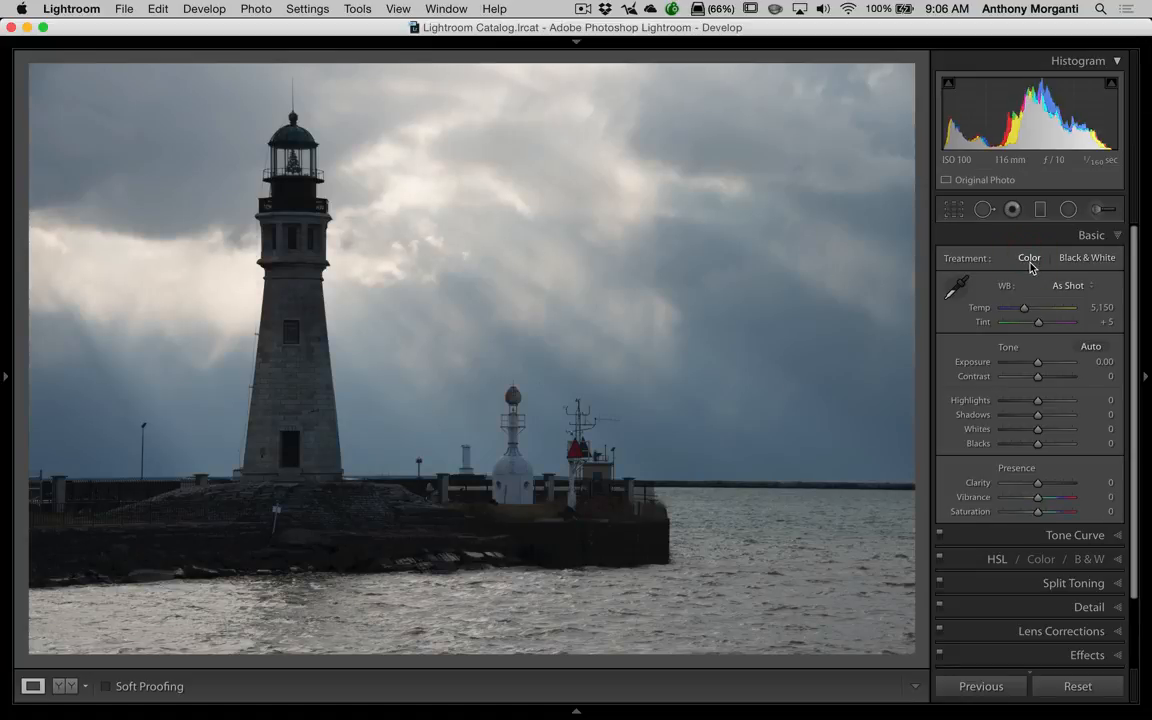
pyautogui.click(1092, 235)
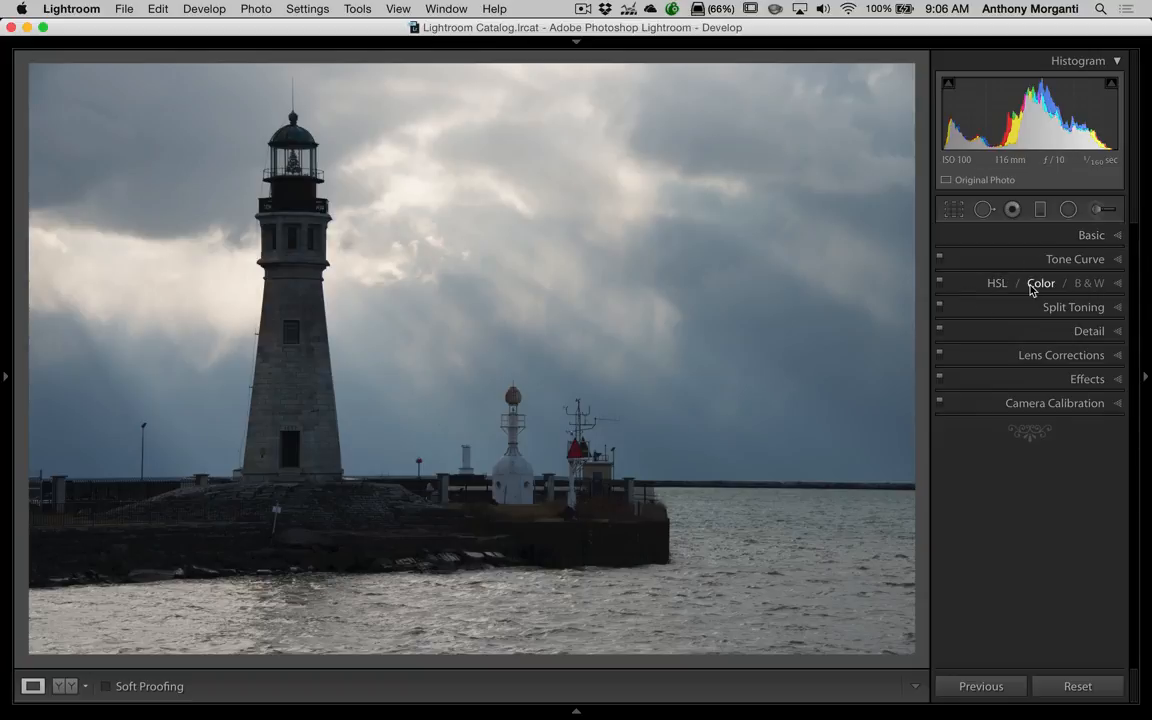
# Convert the photo to black and white through the B&W mix, with Green at +32 and Yellow at +5.
pyautogui.click(1120, 286)
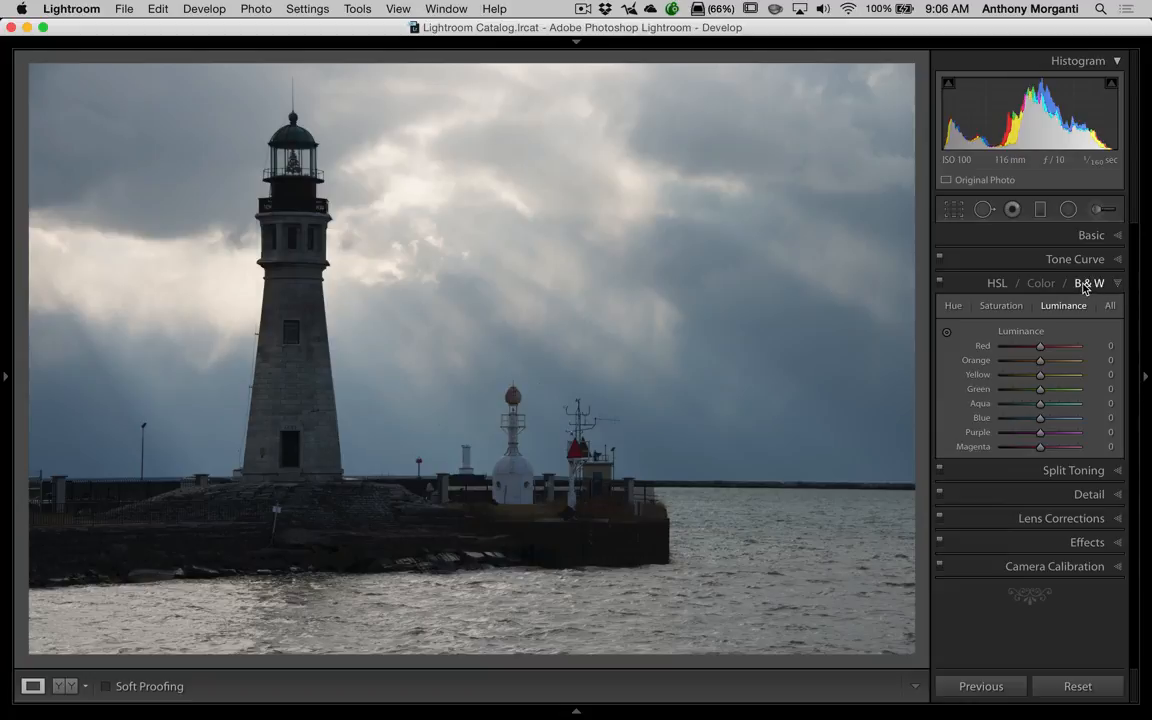
pyautogui.click(1087, 284)
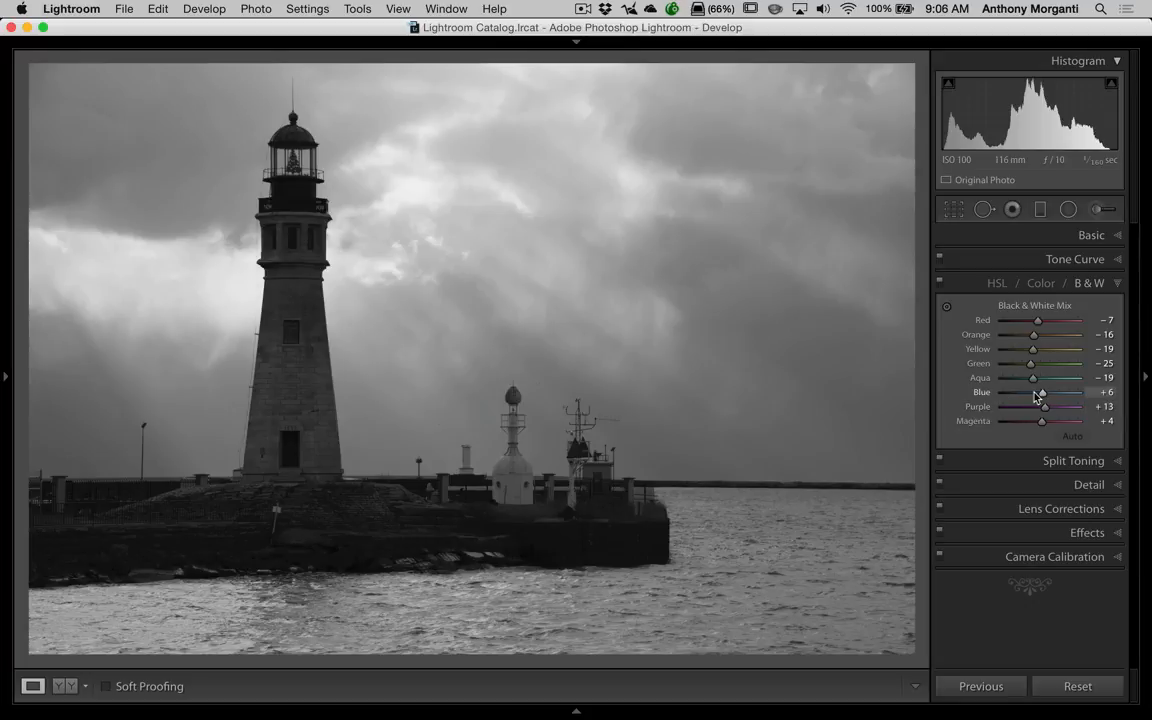
pyautogui.moveTo(1043, 395)
pyautogui.mouseDown()
pyautogui.moveTo(1088, 397)
pyautogui.moveTo(1011, 398)
pyautogui.moveTo(1075, 396)
pyautogui.moveTo(1018, 396)
pyautogui.moveTo(1066, 399)
pyautogui.moveTo(1030, 398)
pyautogui.moveTo(1051, 398)
pyautogui.moveTo(1041, 398)
pyautogui.mouseUp()
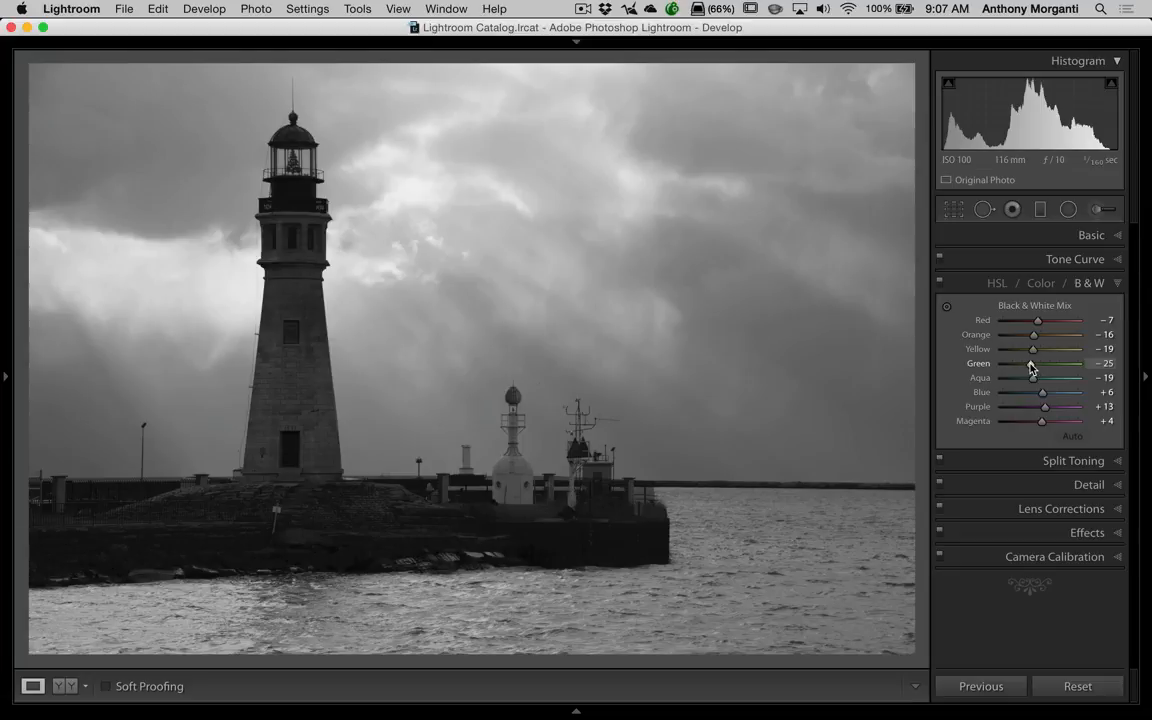
pyautogui.moveTo(1031, 364); pyautogui.dragTo(1054, 367)
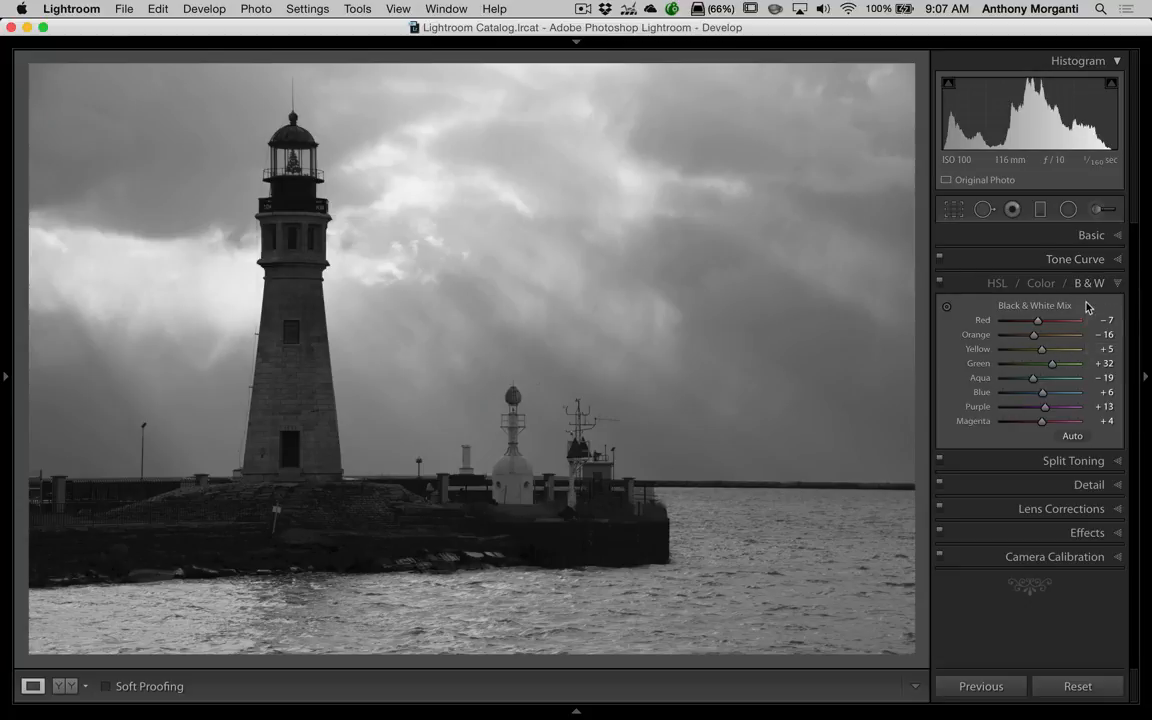
pyautogui.click(1118, 283)
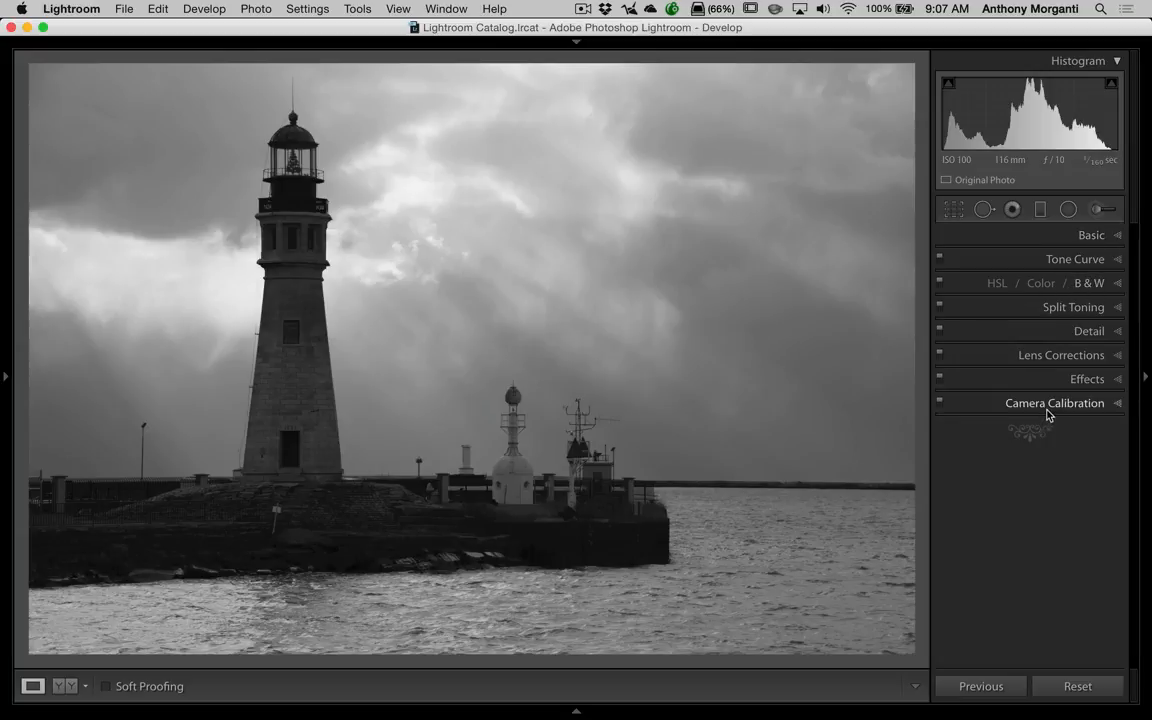
# Try the extreme tone settings Highlights -100 and Shadows +100, and reset both.
pyautogui.click(1091, 236)
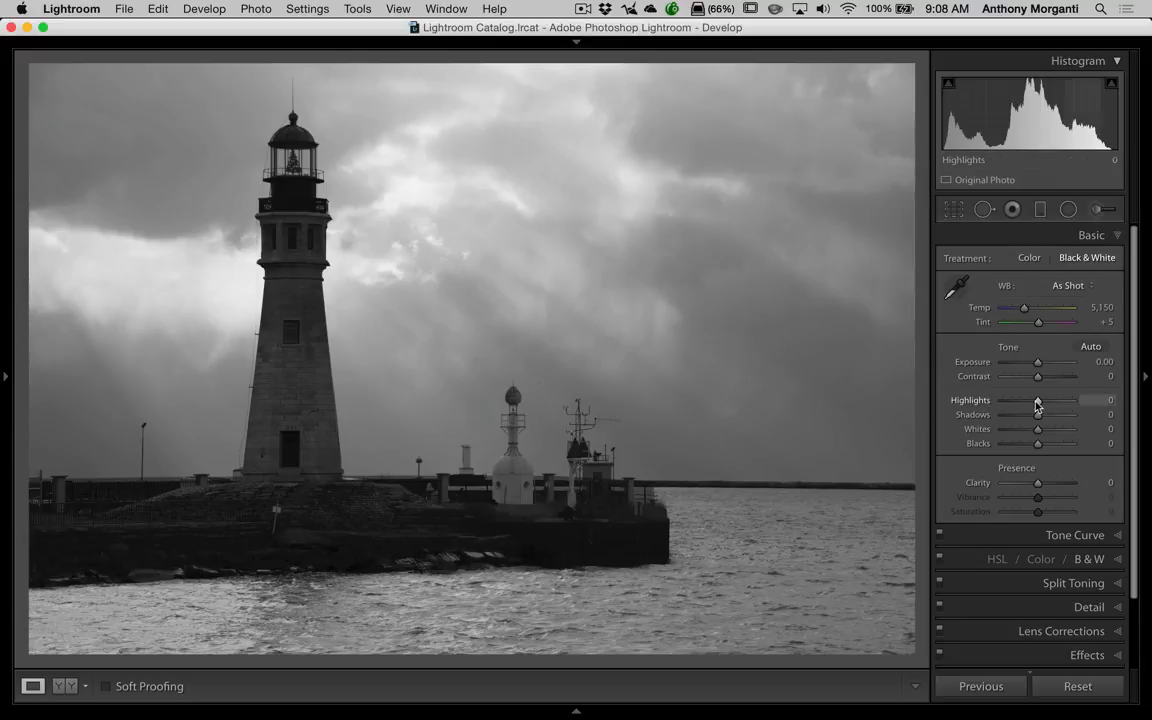
pyautogui.moveTo(1038, 404); pyautogui.dragTo(944, 404)
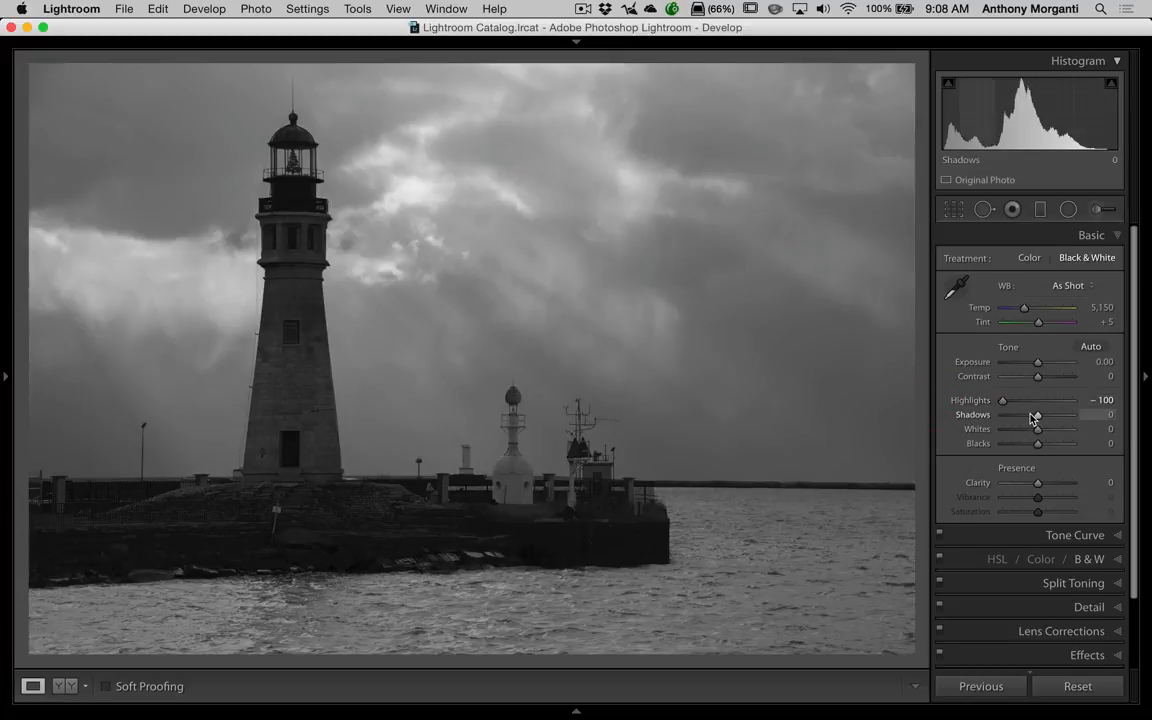
pyautogui.moveTo(1036, 418); pyautogui.dragTo(1089, 418)
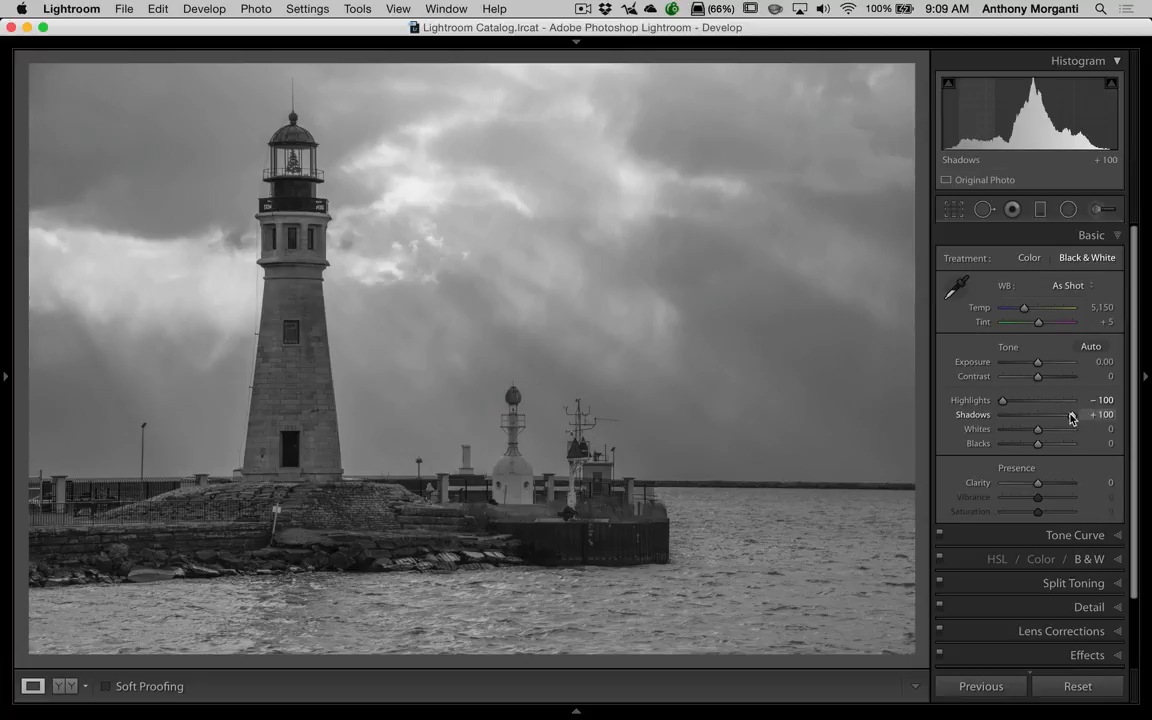
pyautogui.doubleClick(973, 413)
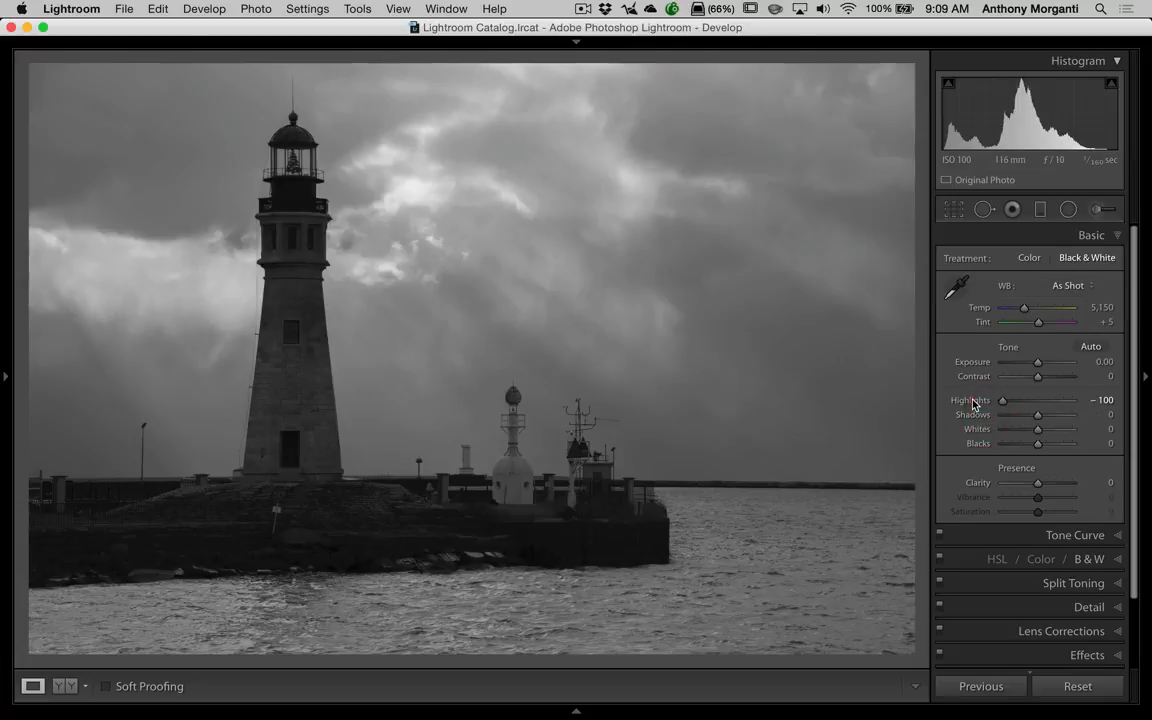
pyautogui.doubleClick(973, 401)
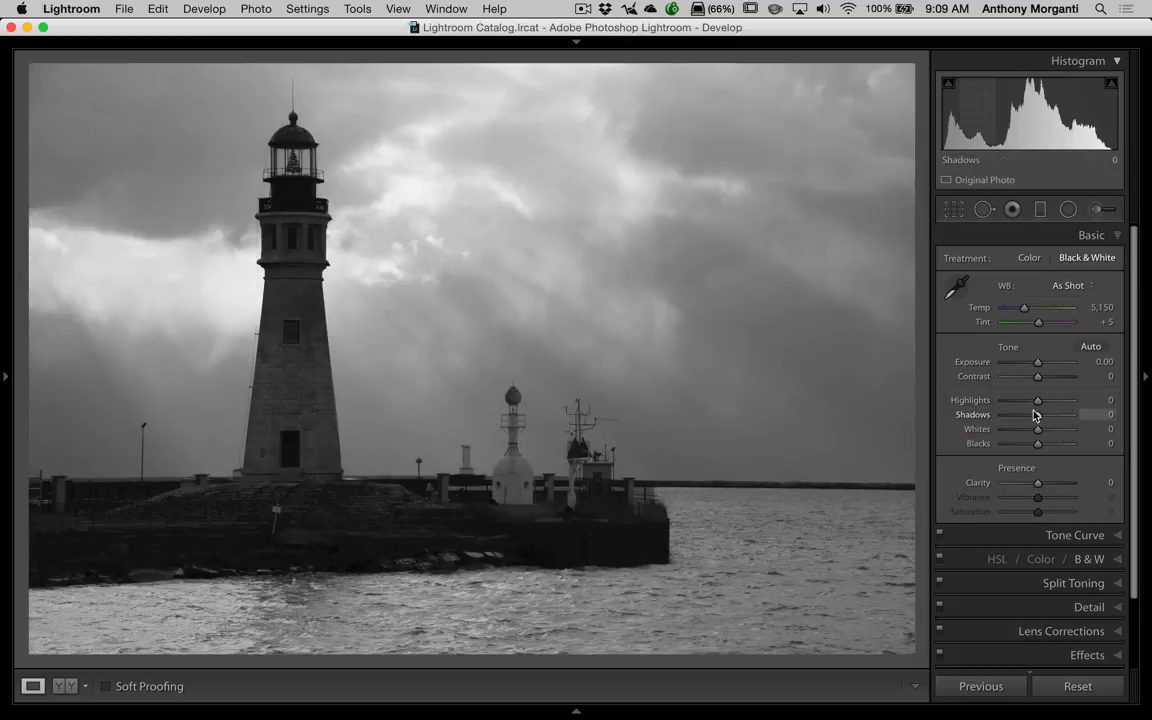
# Set Highlights to -92 and Shadows to +78 to balance the sky and the dark foreground.
pyautogui.moveTo(1039, 404)
pyautogui.mouseDown()
pyautogui.moveTo(1021, 404)
pyautogui.moveTo(1048, 407)
pyautogui.moveTo(1016, 403)
pyautogui.mouseUp()
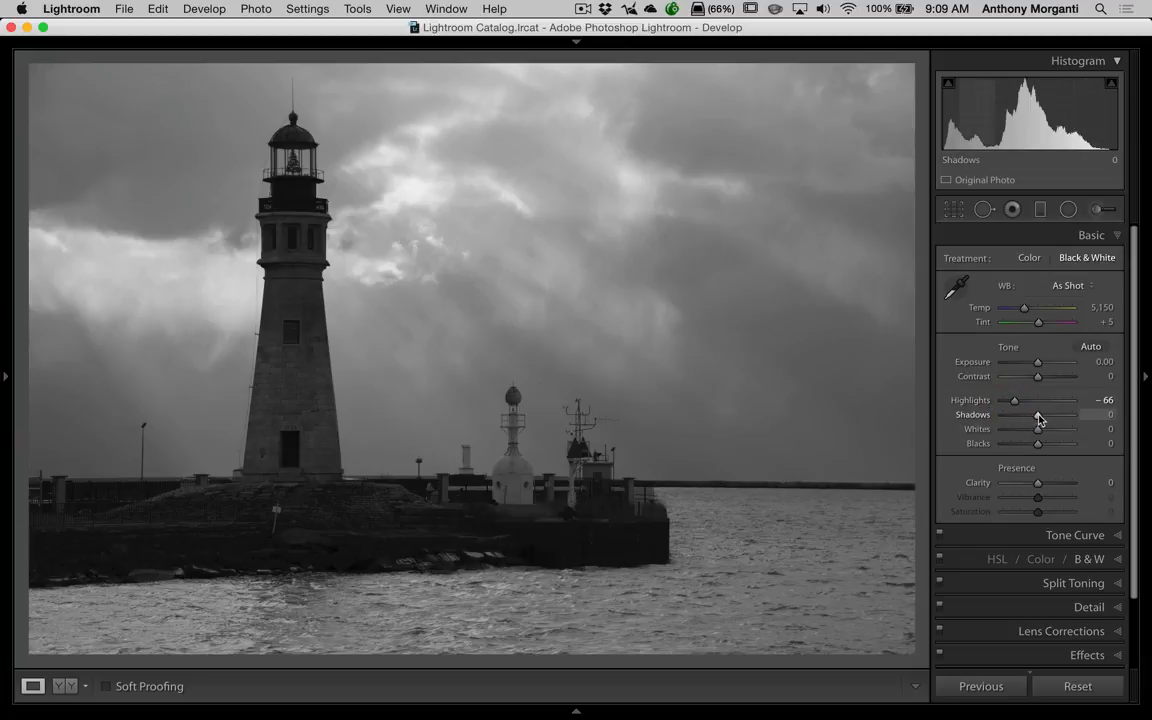
pyautogui.moveTo(1037, 418); pyautogui.dragTo(1051, 419)
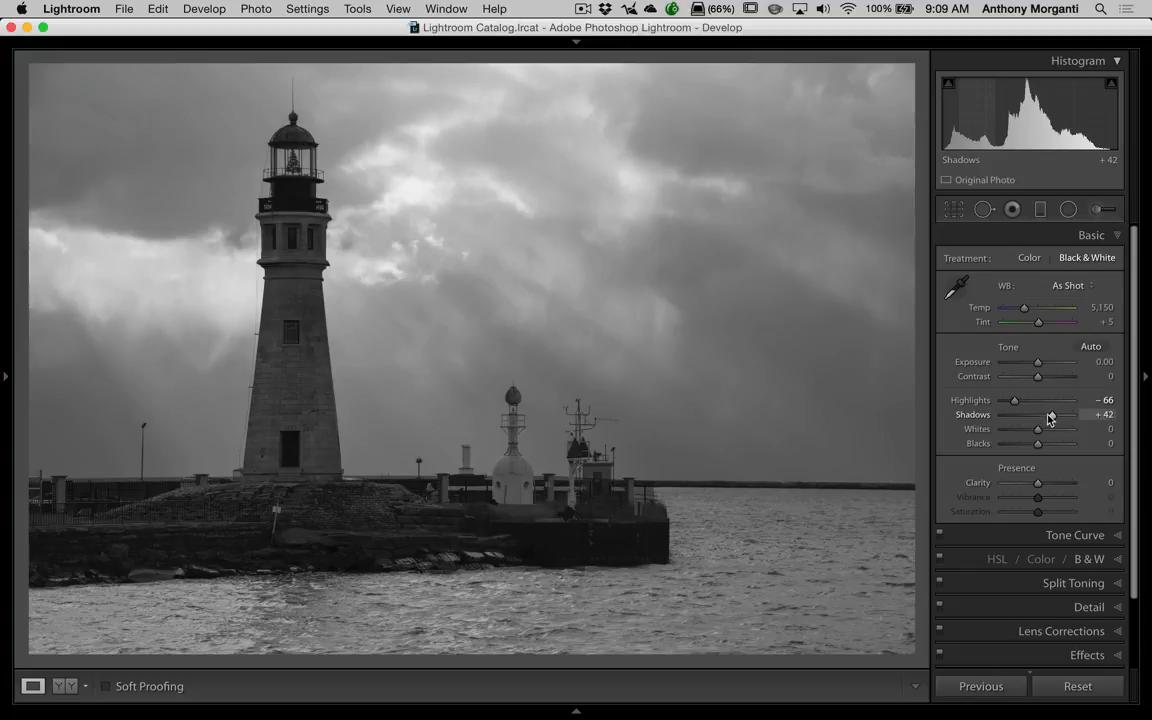
pyautogui.moveTo(1052, 418)
pyautogui.mouseDown()
pyautogui.moveTo(1023, 416)
pyautogui.moveTo(1058, 416)
pyautogui.mouseUp()
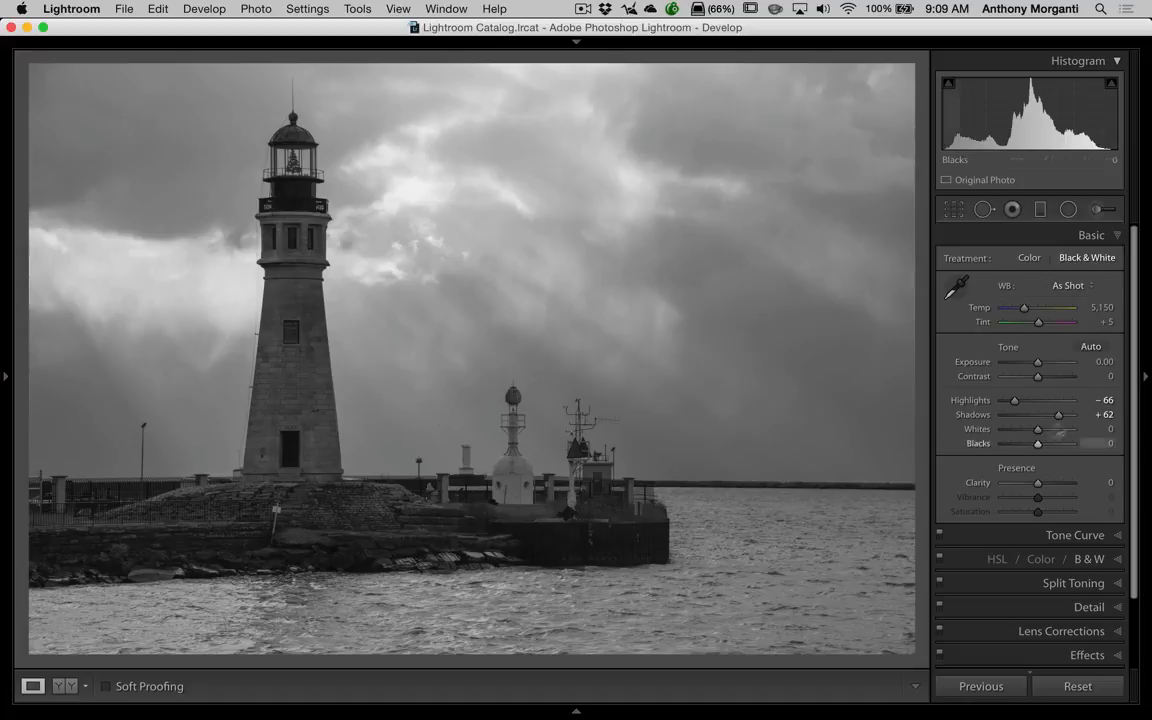
pyautogui.moveTo(1061, 419); pyautogui.dragTo(1067, 421)
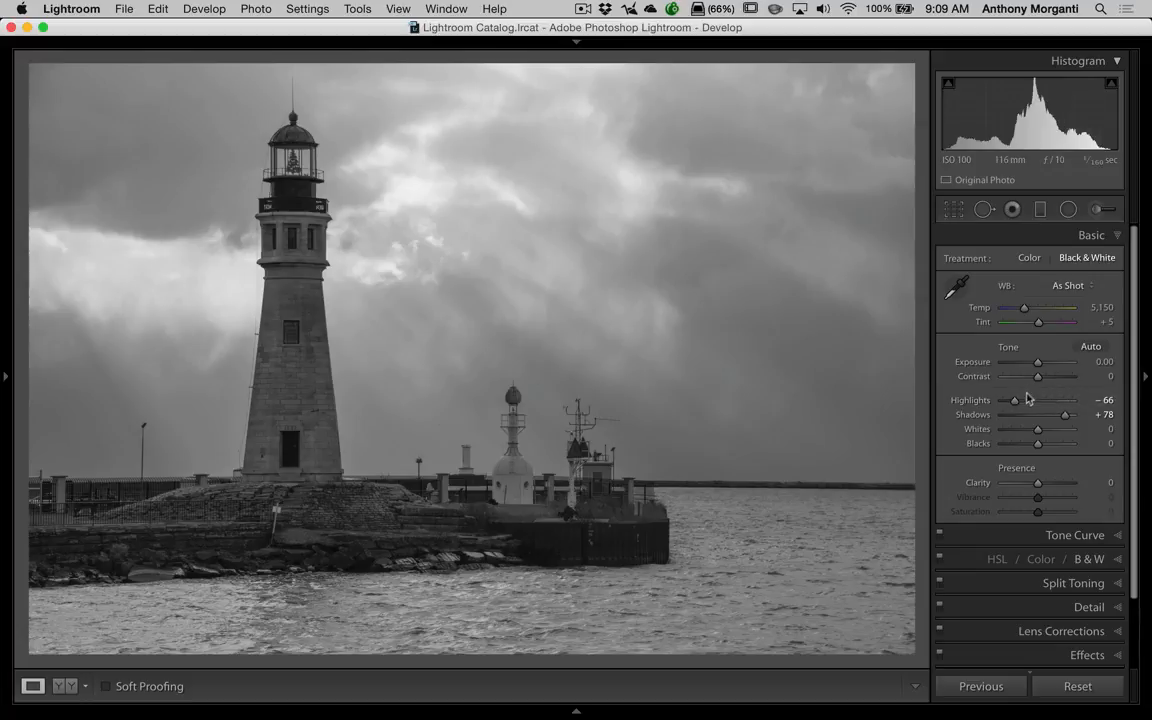
pyautogui.moveTo(1016, 405); pyautogui.dragTo(1006, 404)
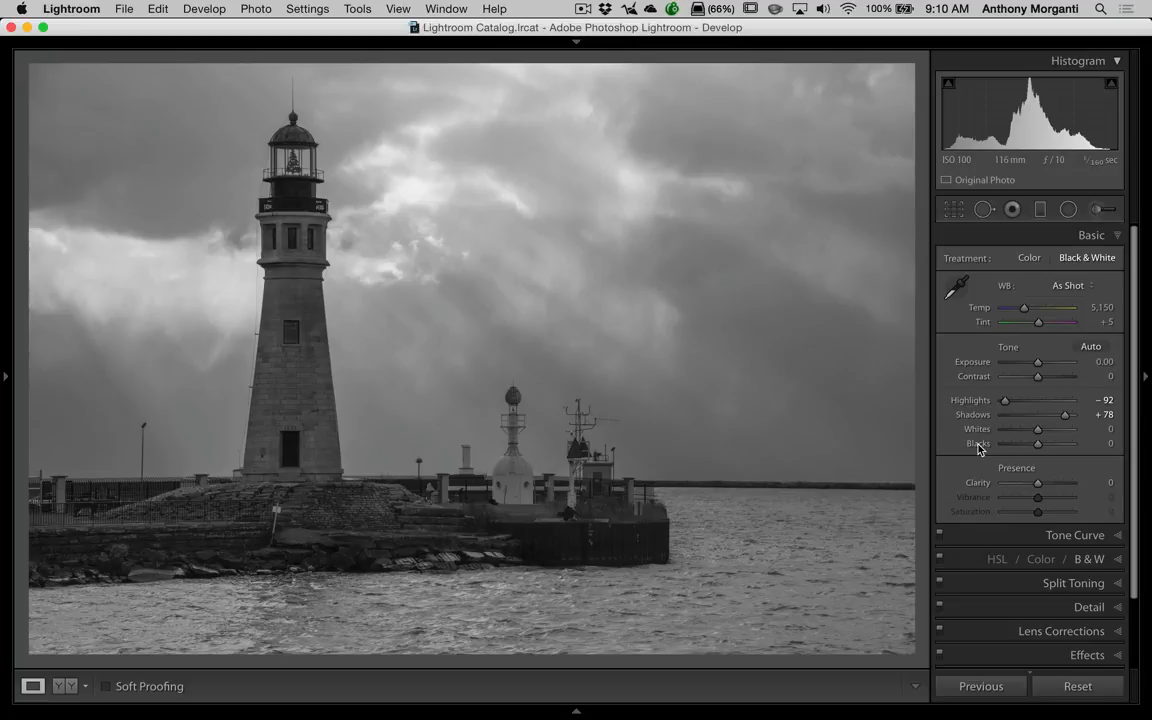
# Set Clarity to +84 and inspect the top of the lighthouse and its surrounding sky close up.
pyautogui.moveTo(1038, 482); pyautogui.dragTo(1067, 489)
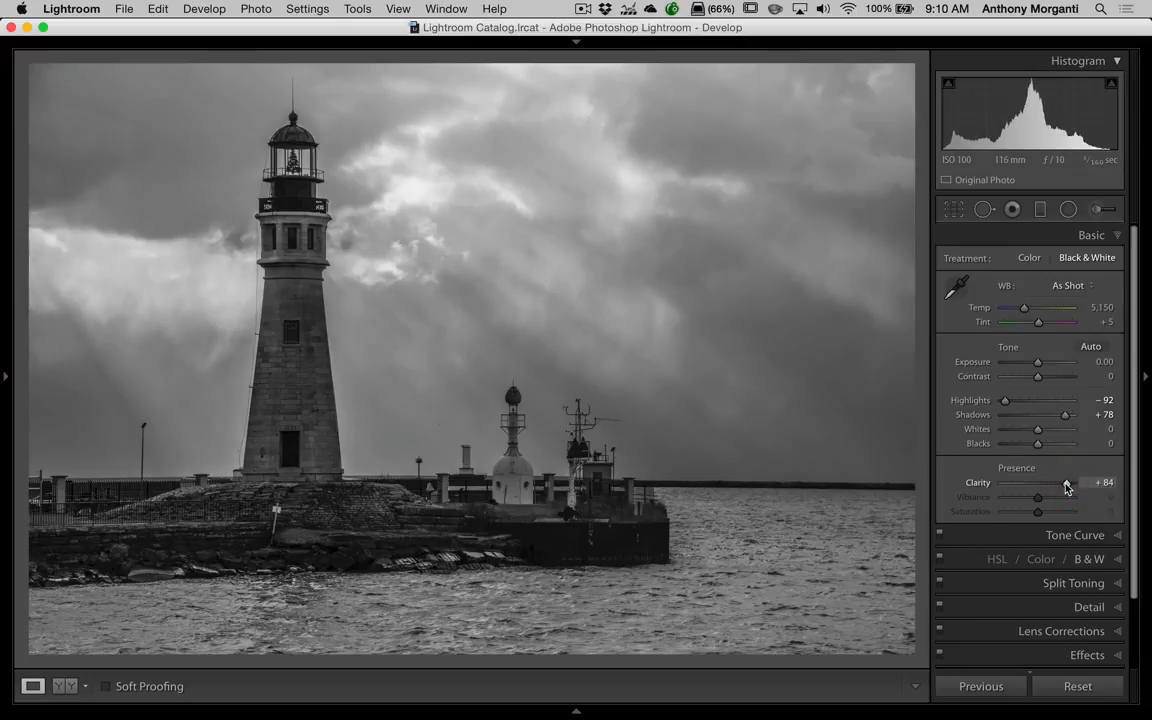
pyautogui.click(404, 259)
pyautogui.moveTo(257, 234); pyautogui.dragTo(550, 468)
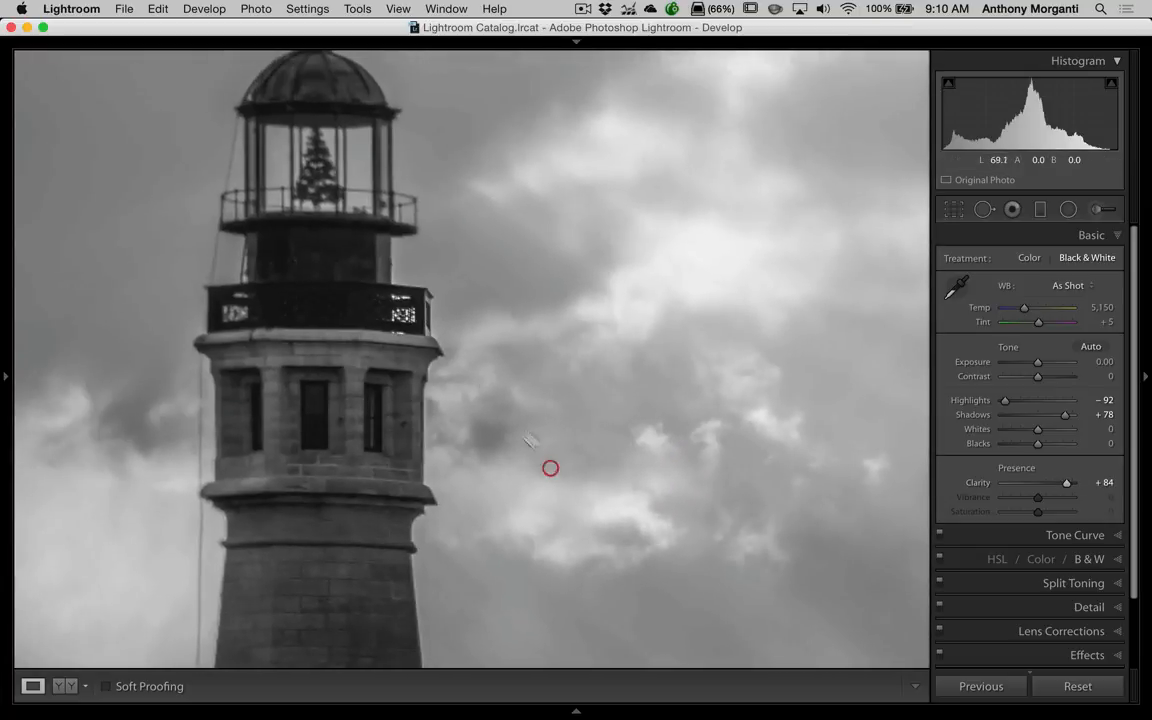
pyautogui.moveTo(188, 113); pyautogui.dragTo(371, 135)
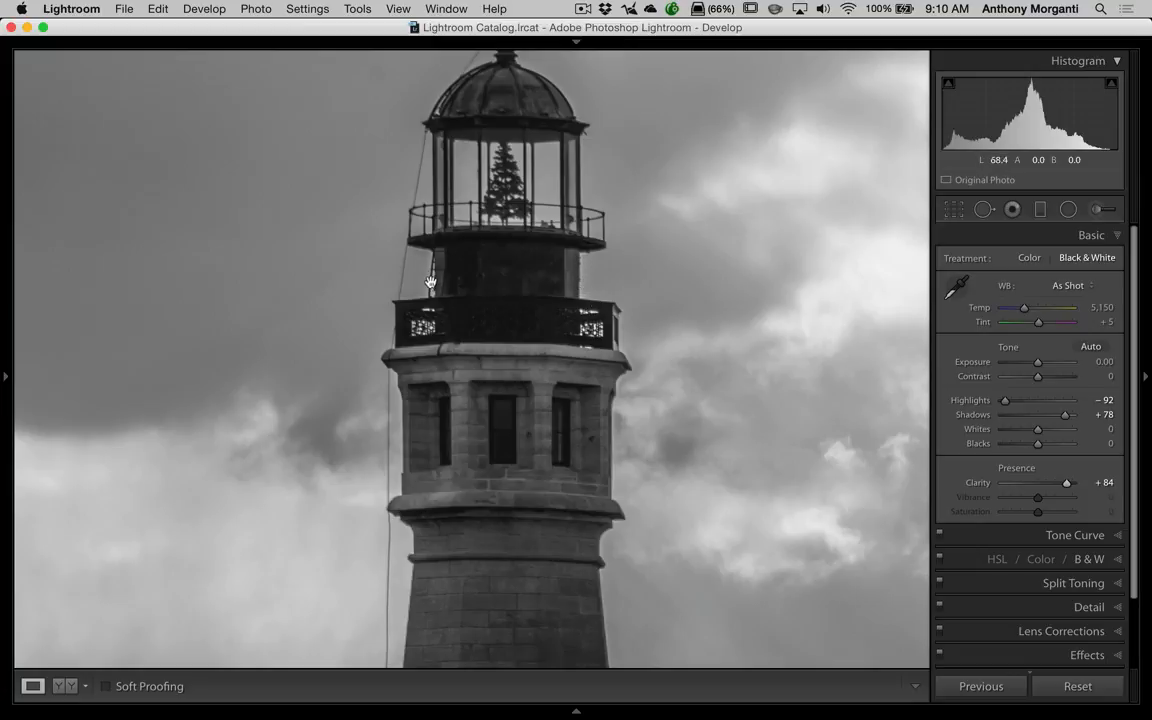
# Check the lighthouse down to its base, try Contrast at +100, and settle on Contrast +40.
pyautogui.moveTo(356, 370); pyautogui.dragTo(365, 201)
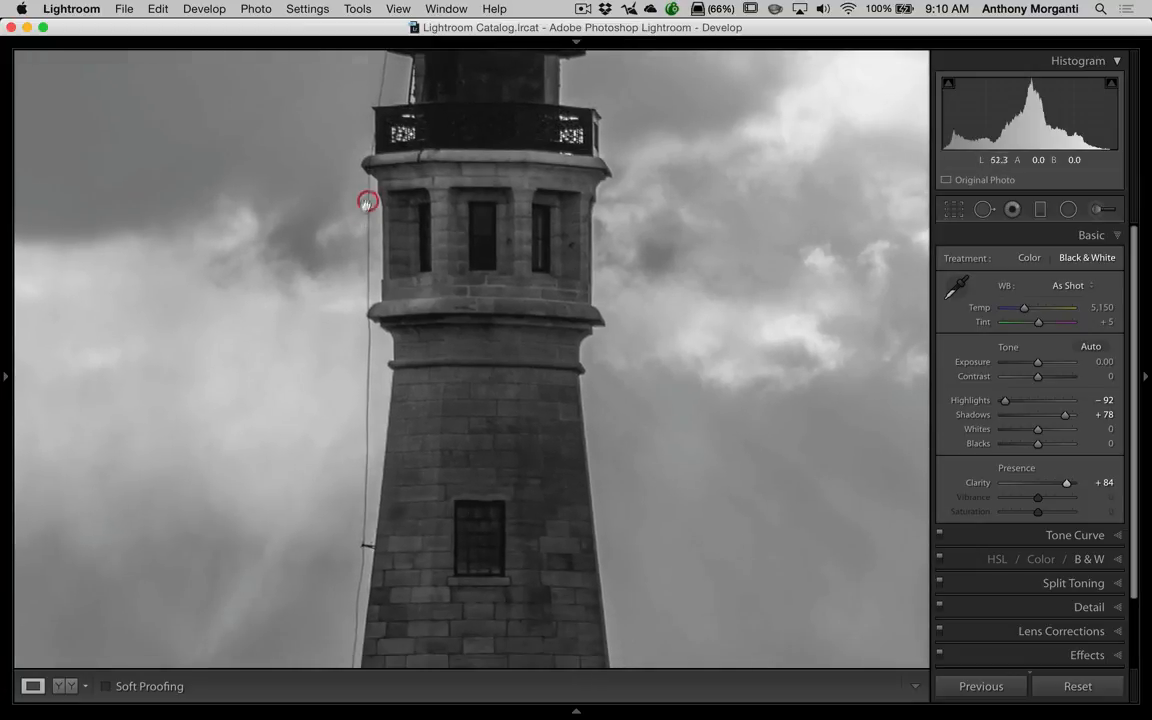
pyautogui.moveTo(407, 430); pyautogui.dragTo(353, 237)
pyautogui.moveTo(556, 438); pyautogui.dragTo(527, 188)
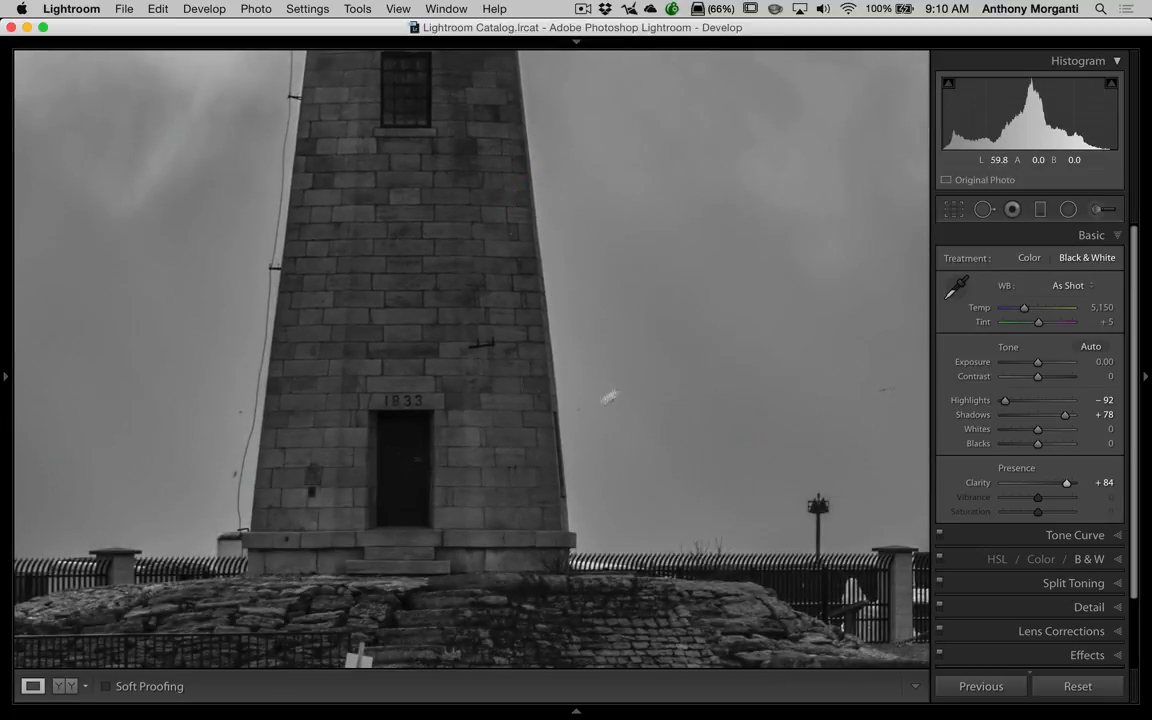
pyautogui.click(665, 285)
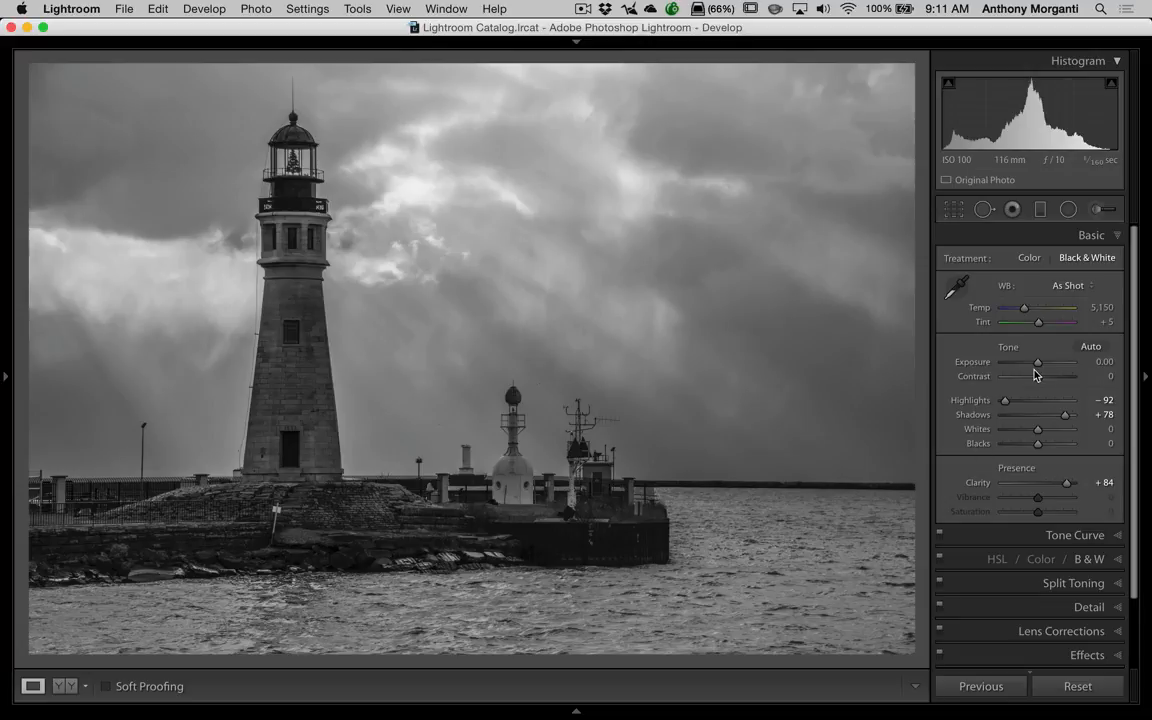
pyautogui.moveTo(1037, 379); pyautogui.dragTo(1102, 378)
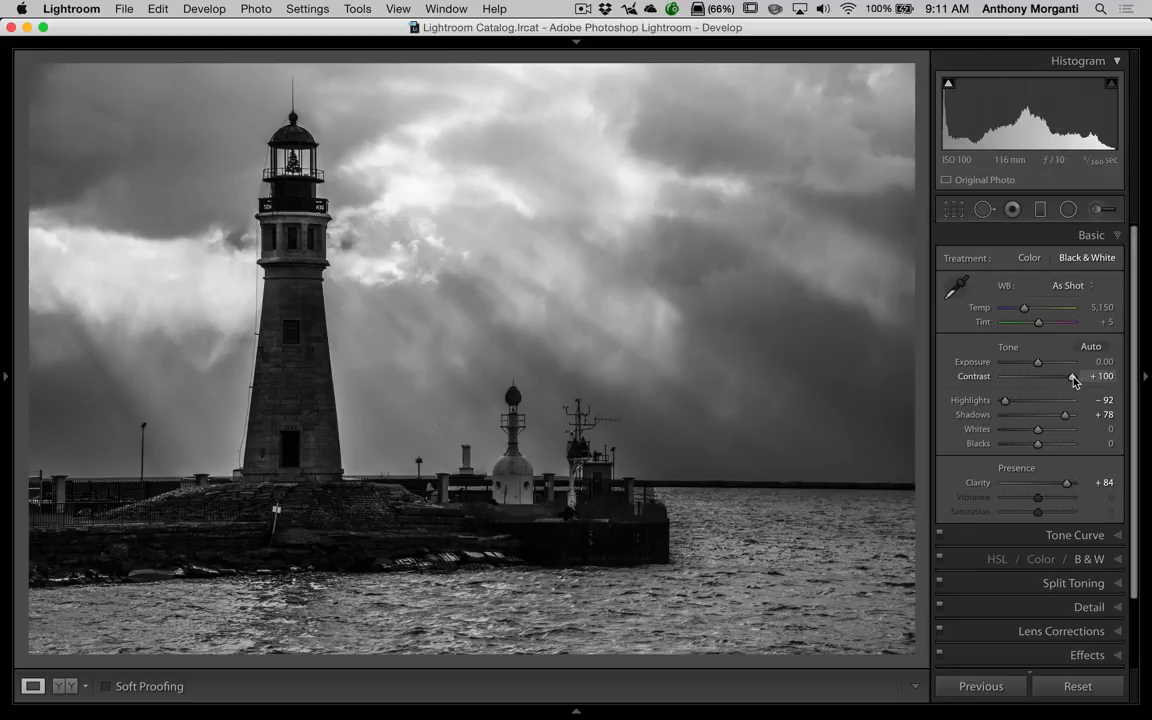
pyautogui.moveTo(1073, 377)
pyautogui.mouseDown()
pyautogui.moveTo(1034, 377)
pyautogui.moveTo(1052, 377)
pyautogui.mouseUp()
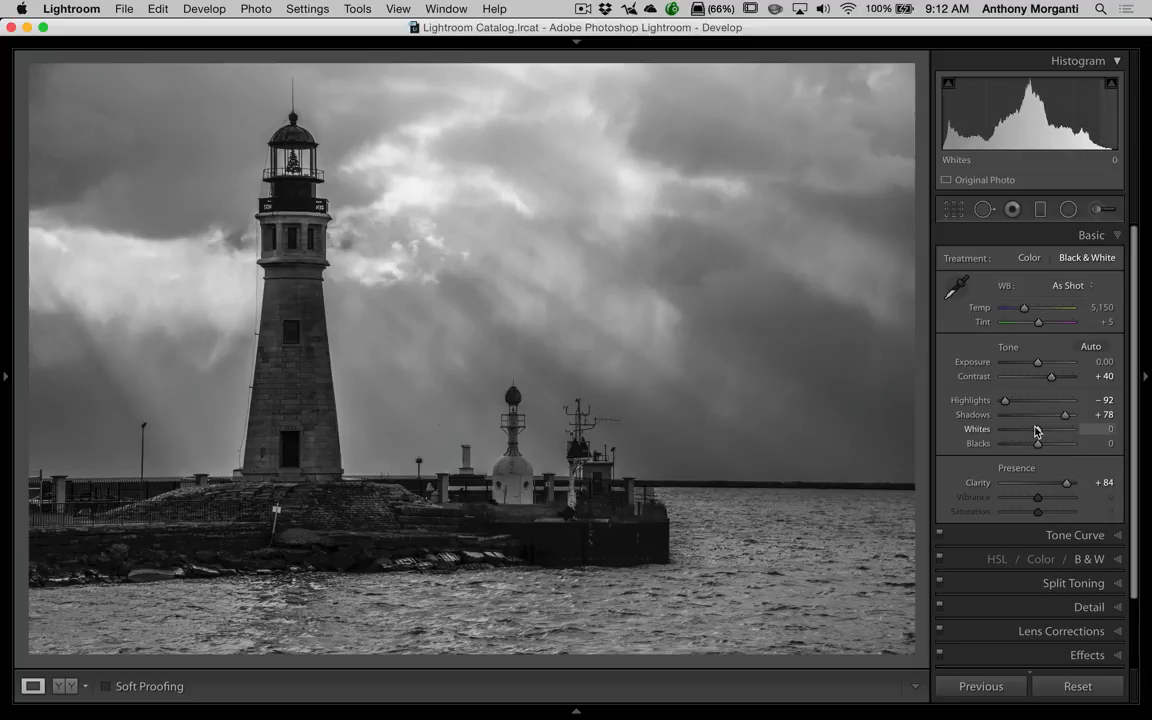
# Set Blacks to -18, trying Whites at +26 and bringing it back to 0.
pyautogui.press('alt')
pyautogui.moveTo(1039, 433)
pyautogui.mouseDown()
pyautogui.moveTo(1026, 434)
pyautogui.moveTo(1047, 435)
pyautogui.mouseUp()
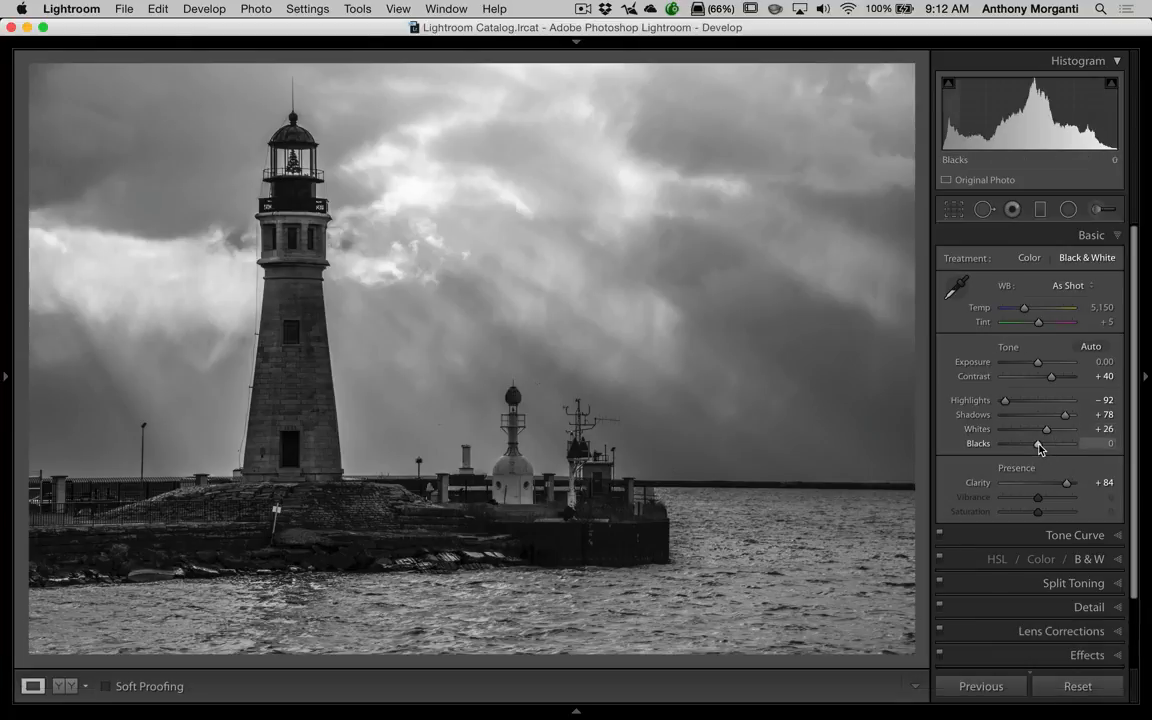
pyautogui.moveTo(1039, 449); pyautogui.dragTo(1032, 448)
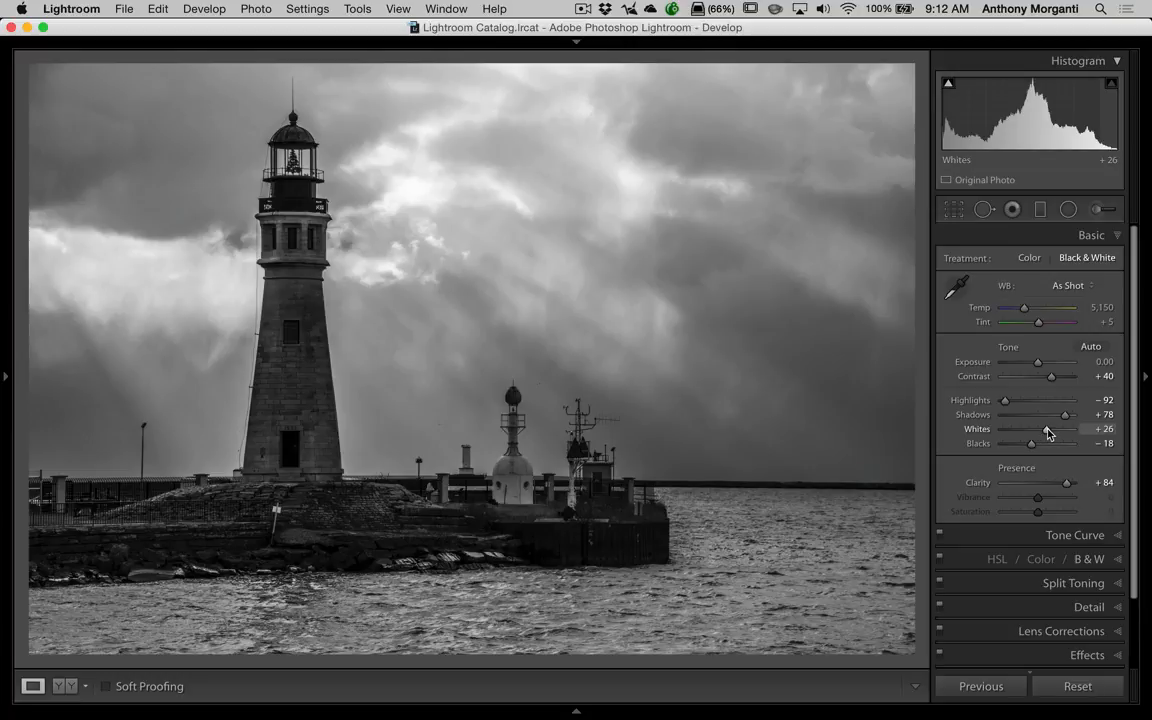
pyautogui.moveTo(1048, 432); pyautogui.dragTo(1038, 429)
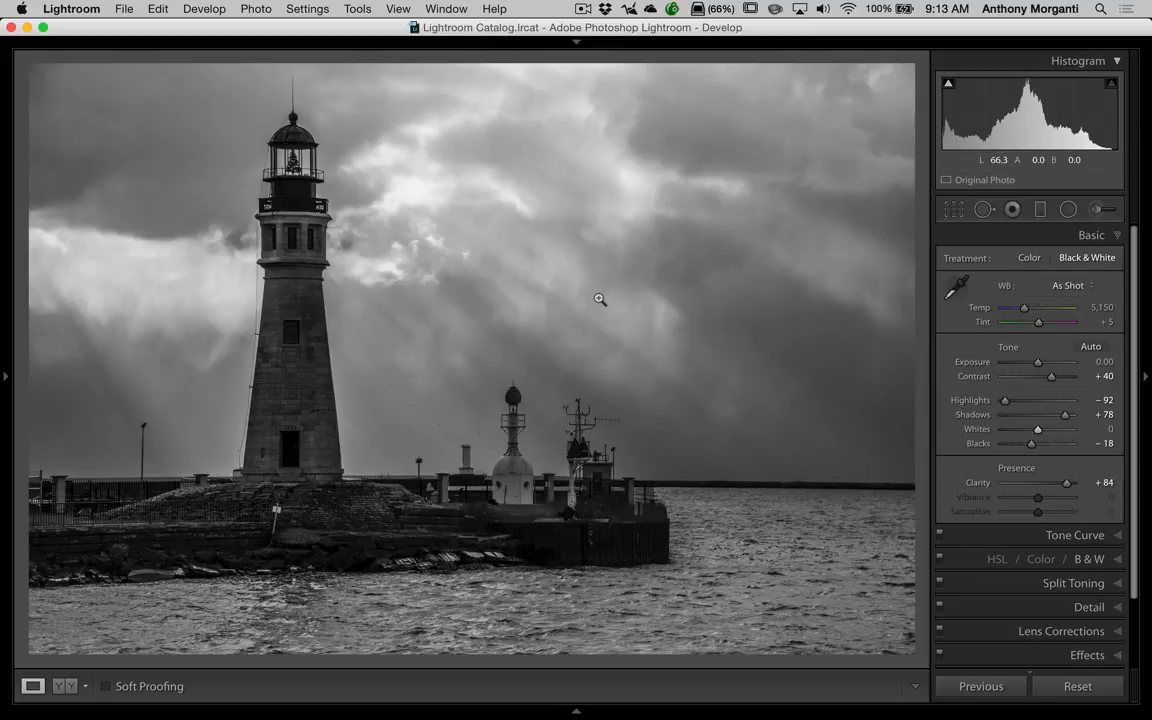
# Add a horizontal graduated filter over the sky down to the horizon, with cleared effects plus Contrast 85 and Clarity 65.
pyautogui.click(1100, 235)
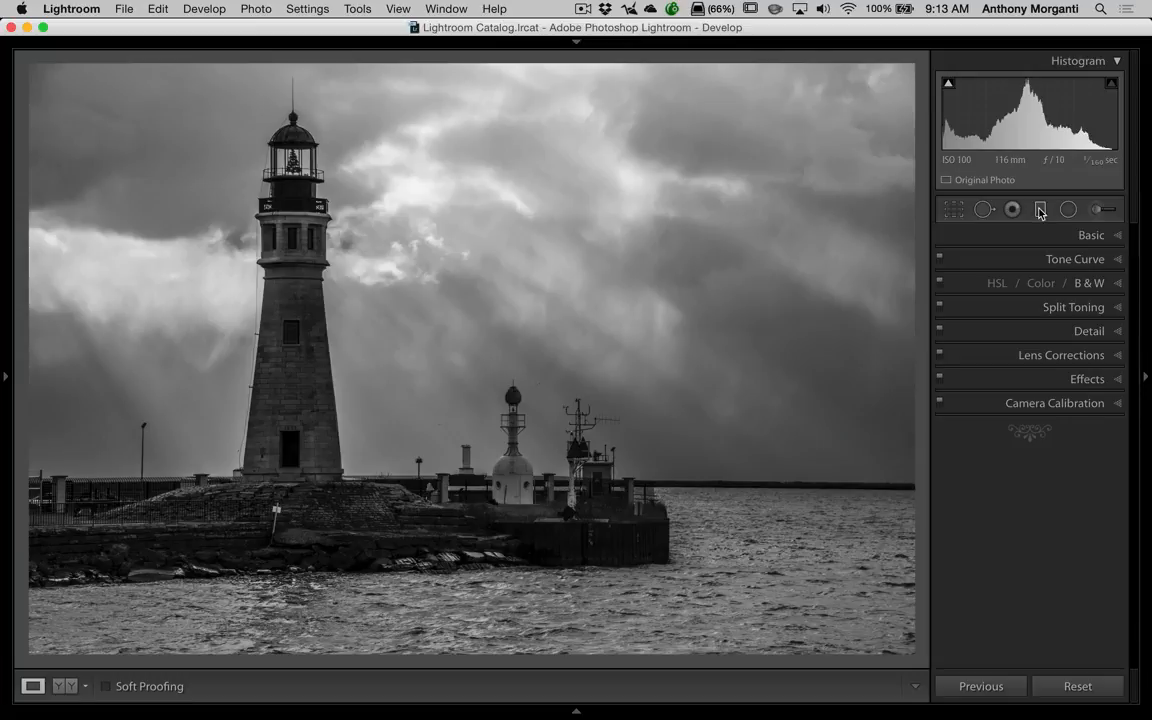
pyautogui.click(1042, 215)
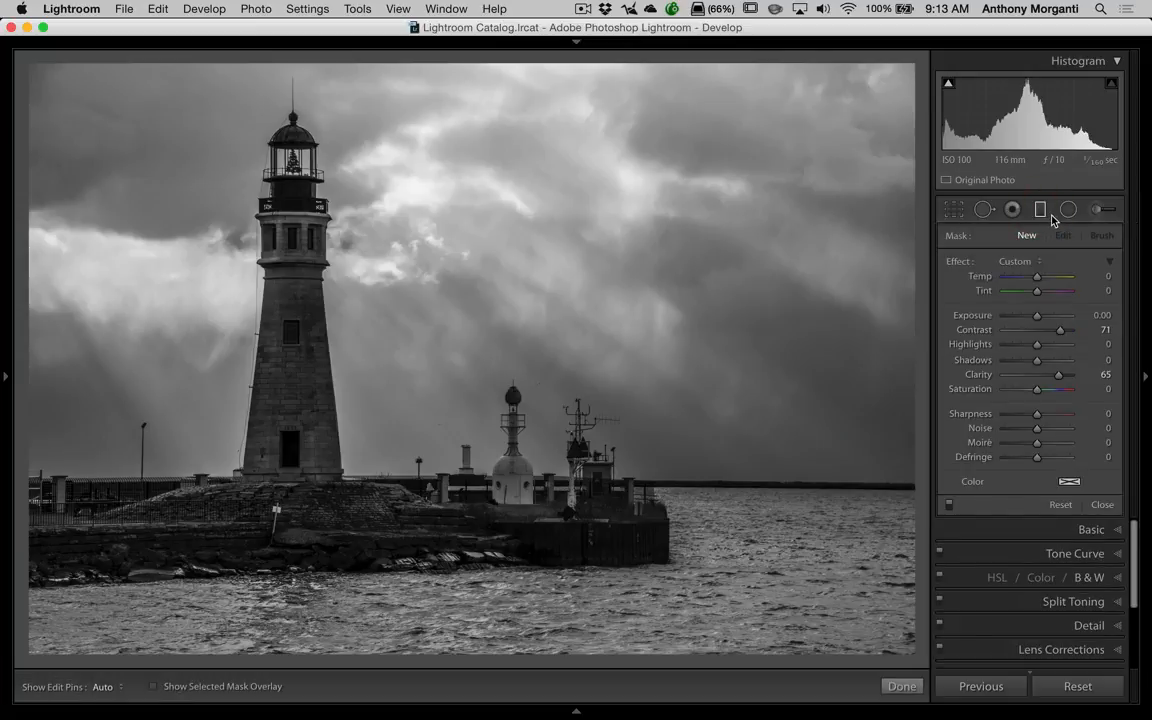
pyautogui.doubleClick(958, 263)
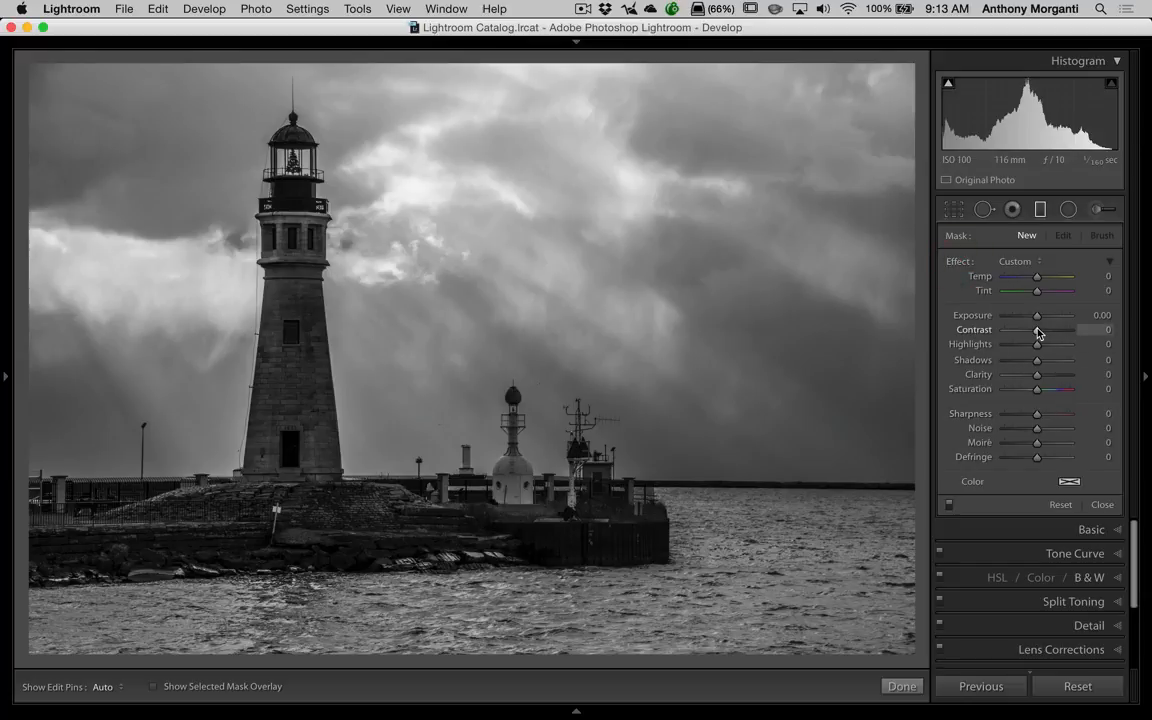
pyautogui.moveTo(1038, 332); pyautogui.dragTo(1066, 331)
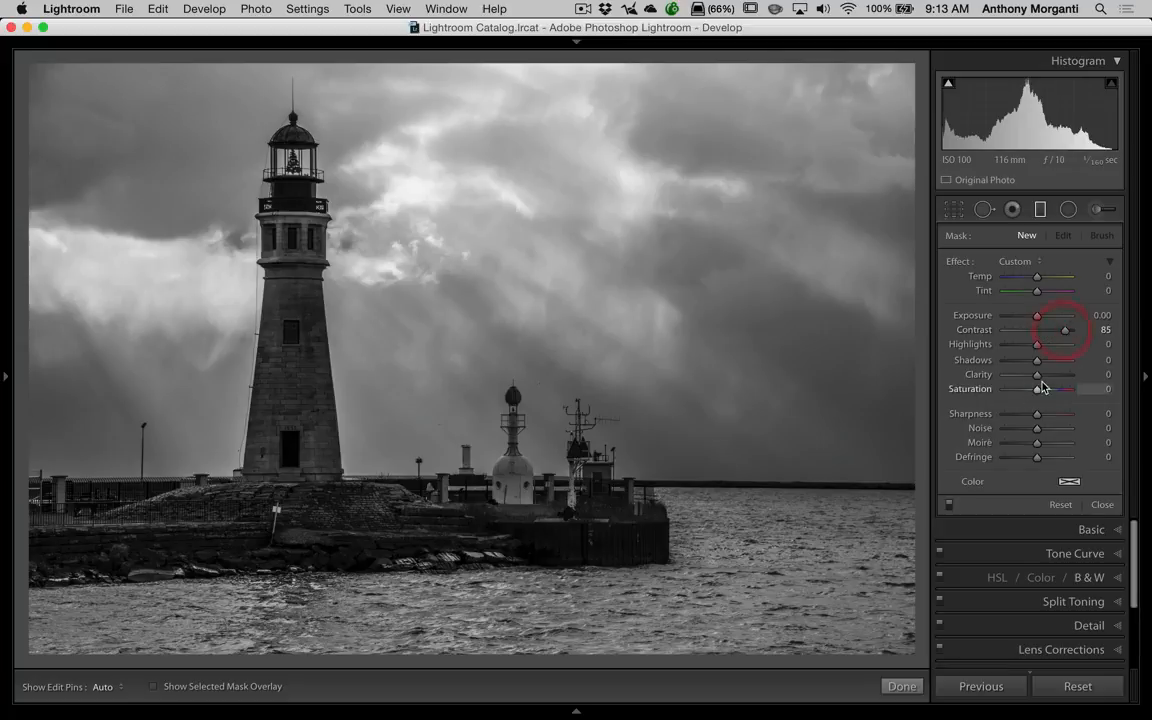
pyautogui.moveTo(1038, 375); pyautogui.dragTo(1060, 377)
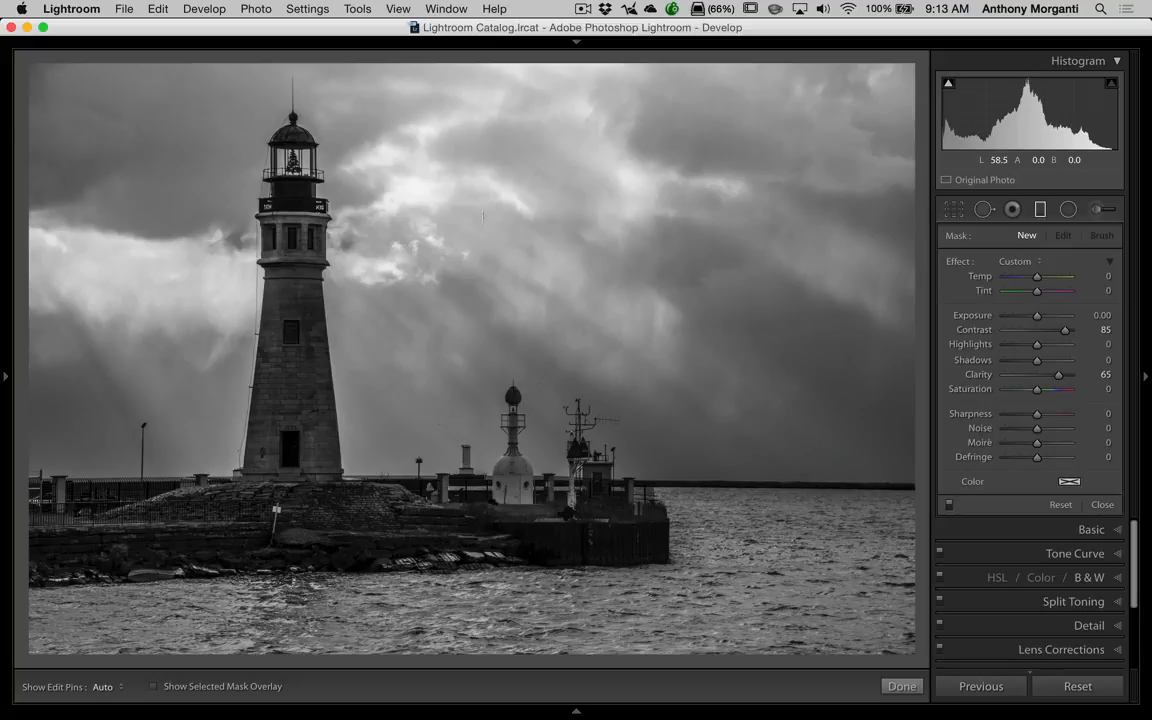
pyautogui.moveTo(481, 121); pyautogui.dragTo(509, 502)
pyautogui.press('shift')
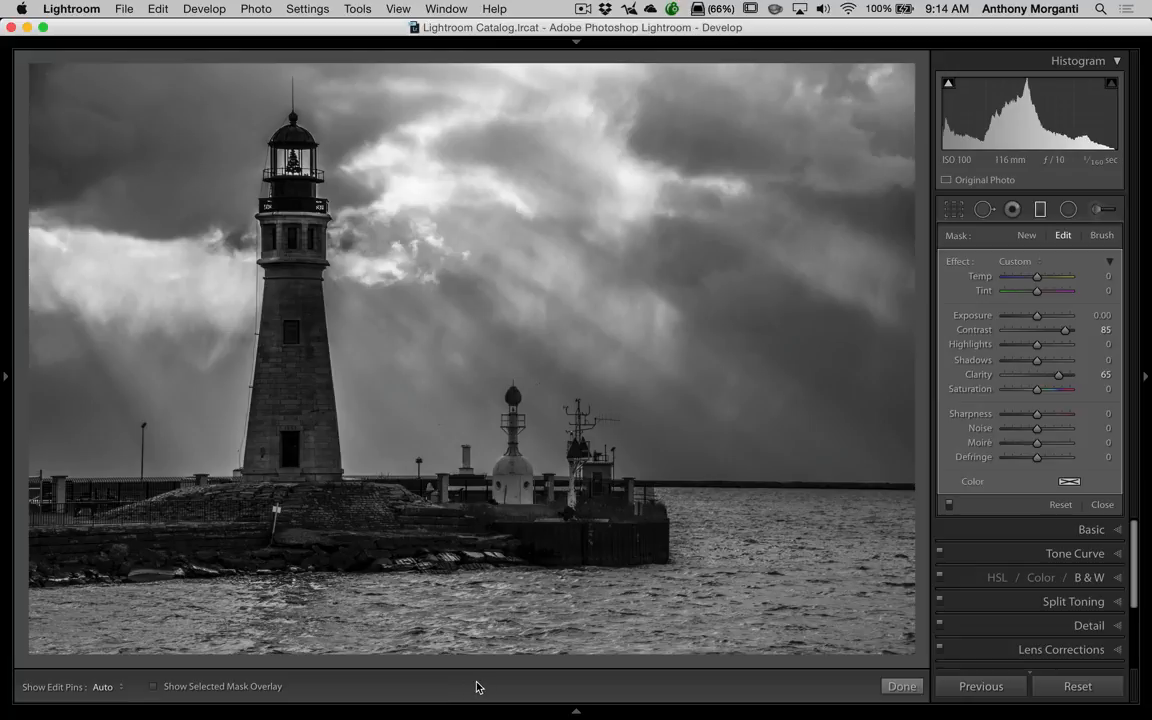
# Set the sky graduated filter's Highlights to -39 and Shadows to -13.
pyautogui.press('t')
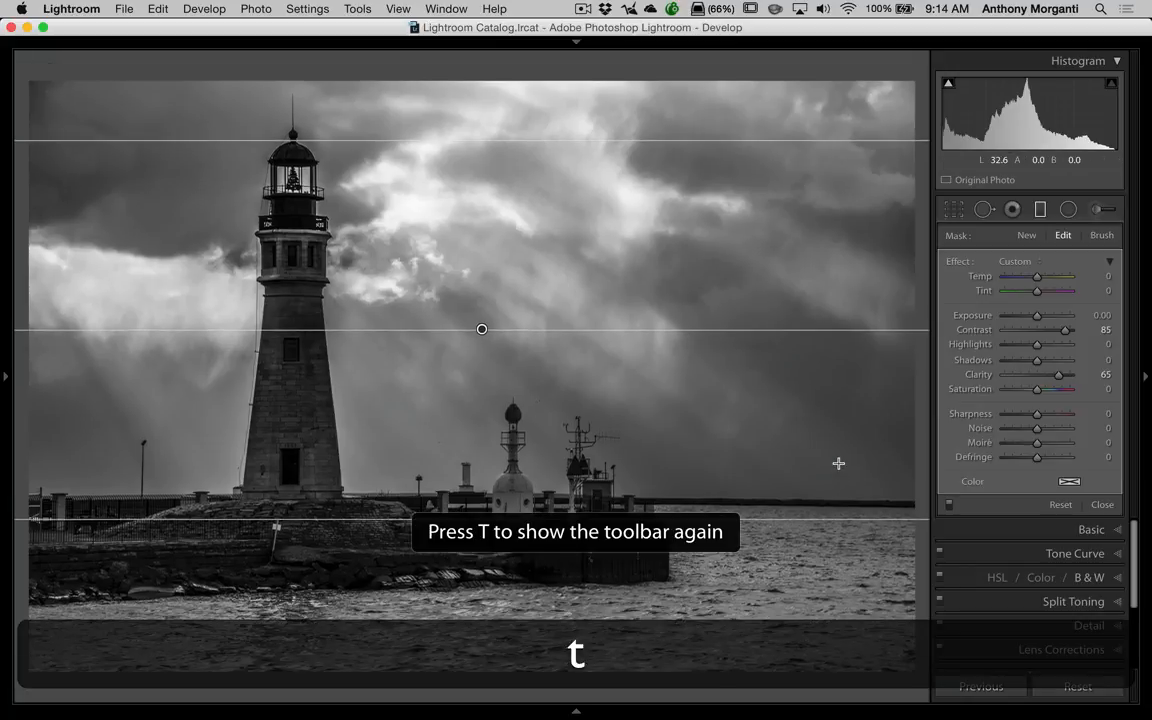
pyautogui.press('t')
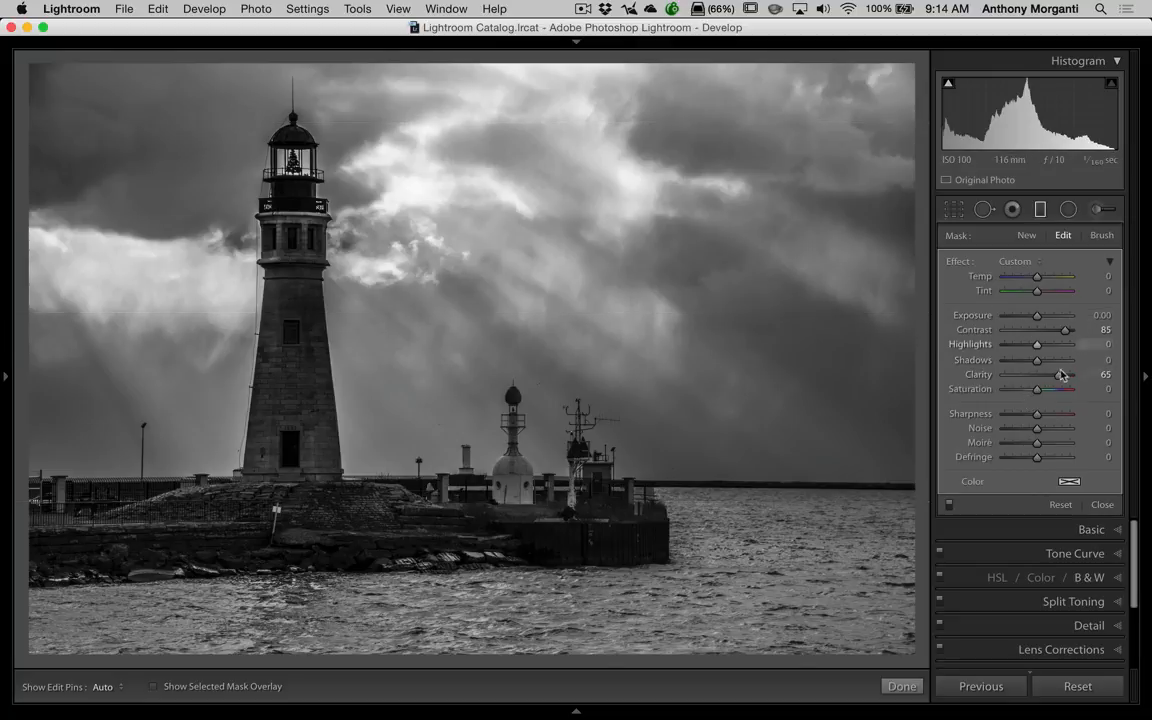
pyautogui.moveTo(1037, 348); pyautogui.dragTo(1024, 347)
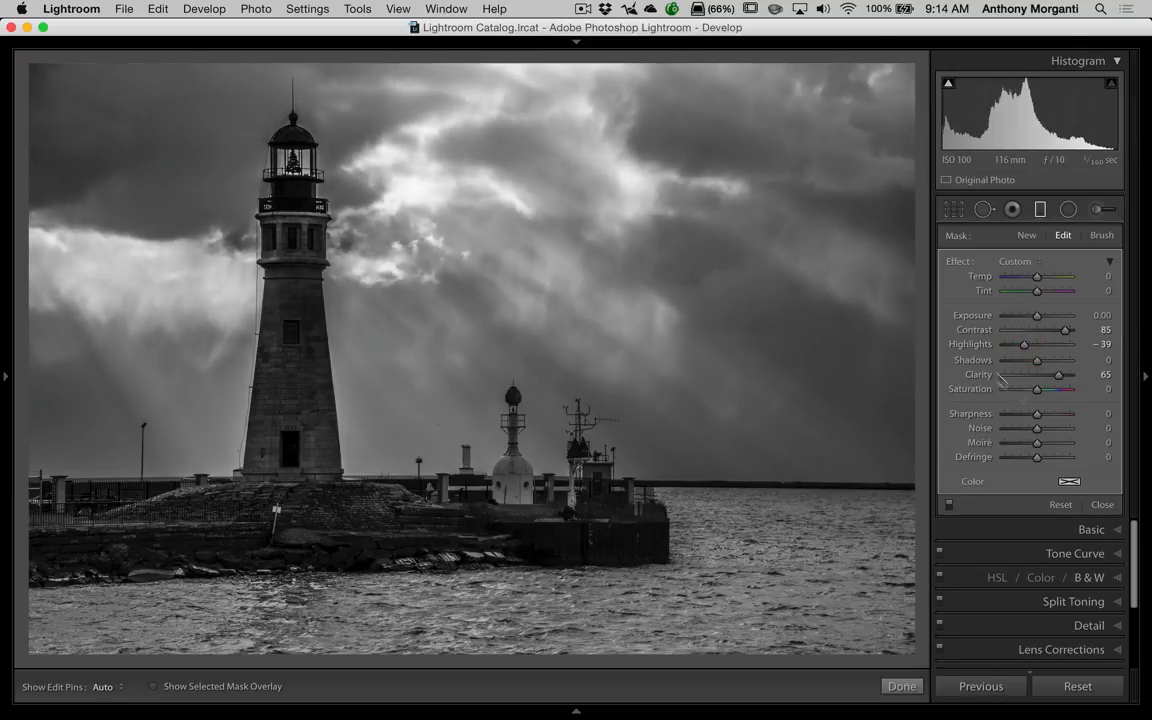
pyautogui.moveTo(1036, 363)
pyautogui.mouseDown()
pyautogui.moveTo(1046, 363)
pyautogui.moveTo(1033, 364)
pyautogui.mouseUp()
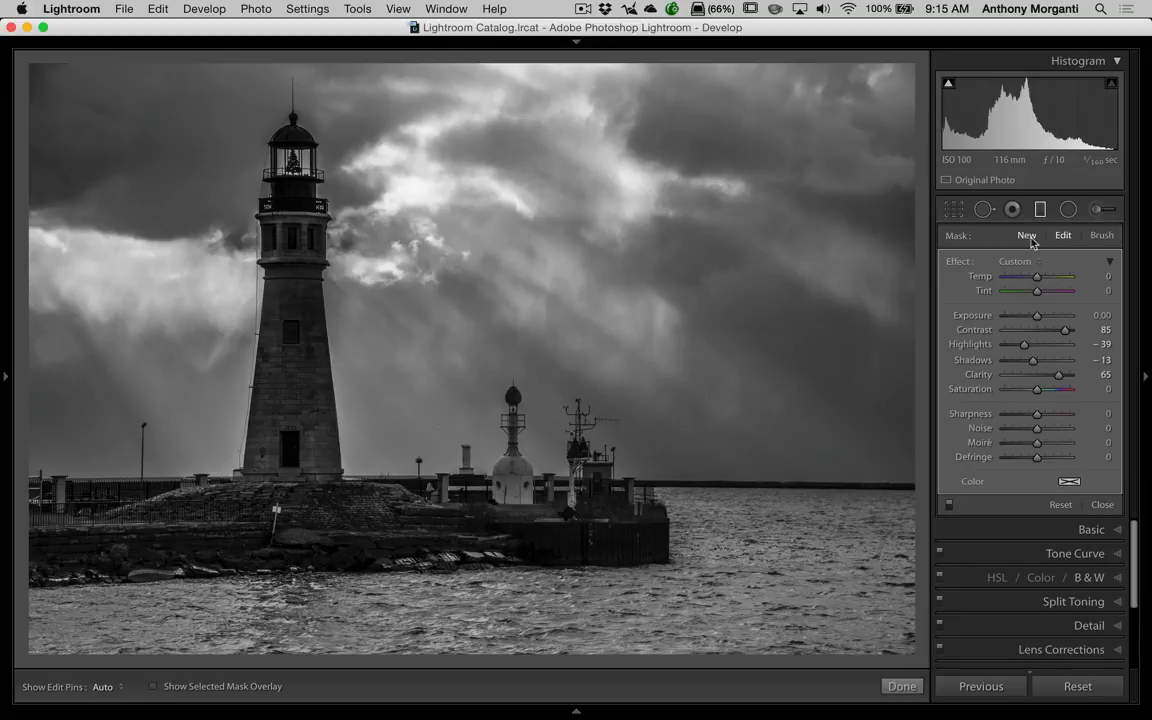
# Erase the graduated filter's effect from the lighthouse tower using the filter brush with Auto Mask.
pyautogui.click(1104, 239)
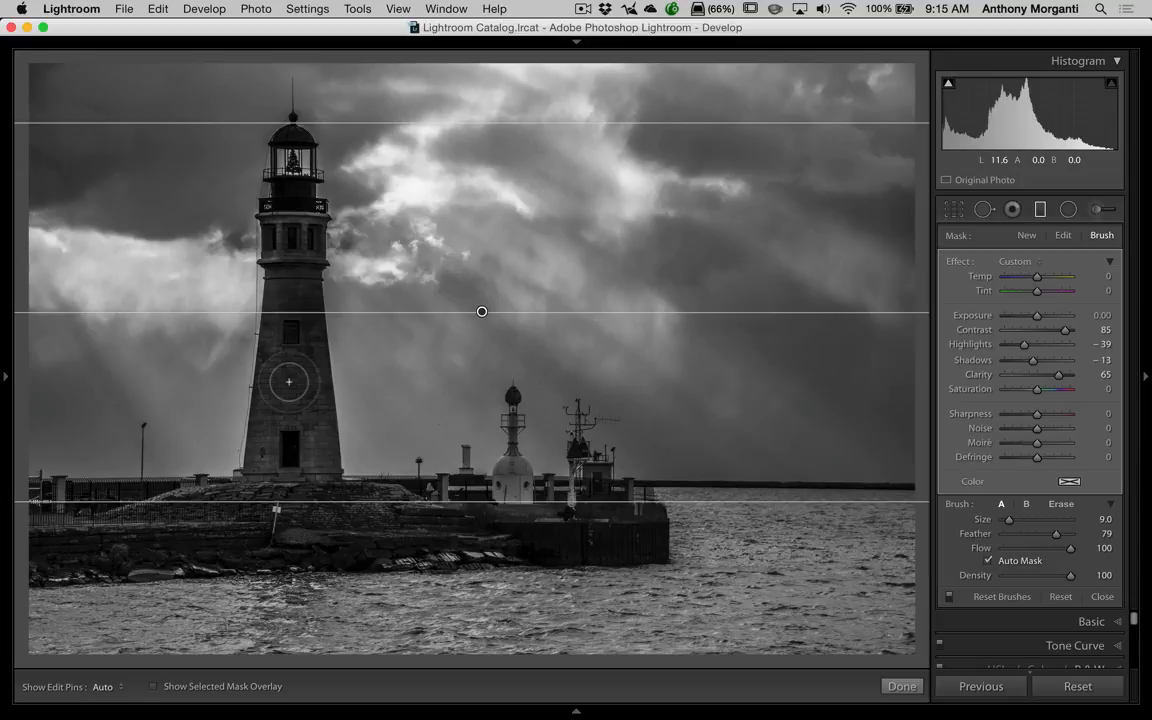
pyautogui.press('alt')
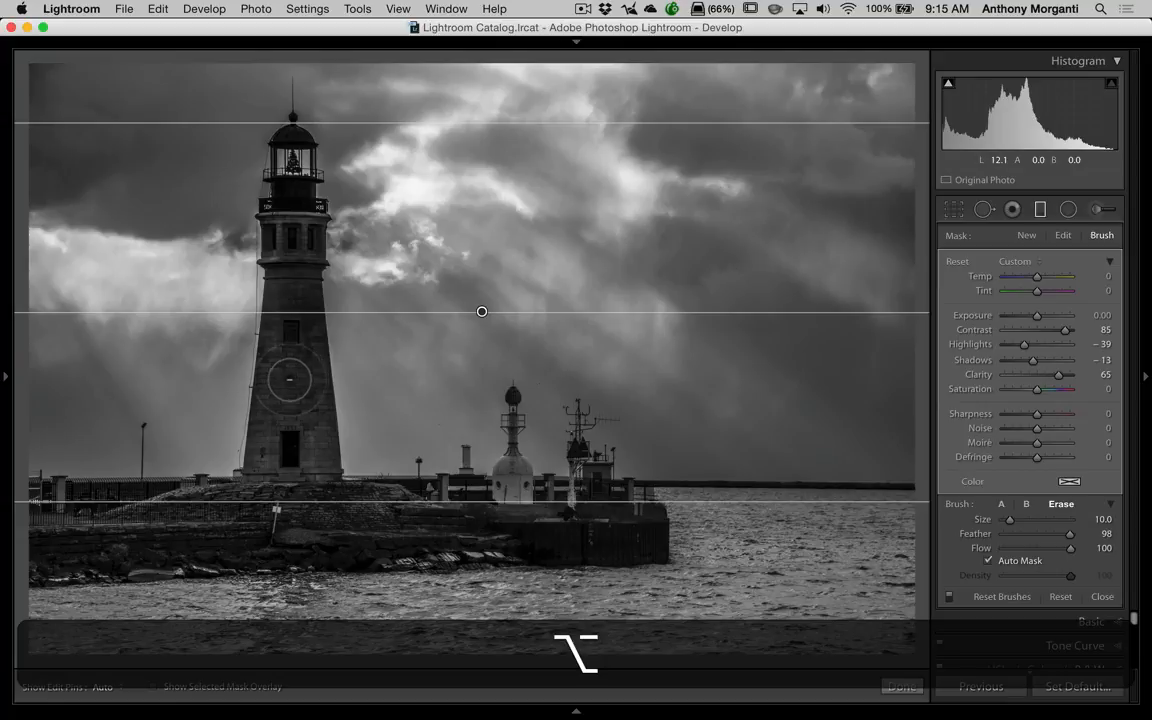
pyautogui.moveTo(297, 320)
pyautogui.mouseDown()
pyautogui.moveTo(300, 381)
pyautogui.moveTo(297, 275)
pyautogui.moveTo(289, 347)
pyautogui.moveTo(289, 298)
pyautogui.moveTo(283, 330)
pyautogui.moveTo(288, 208)
pyautogui.moveTo(292, 241)
pyautogui.moveTo(267, 313)
pyautogui.moveTo(266, 439)
pyautogui.moveTo(290, 314)
pyautogui.mouseUp()
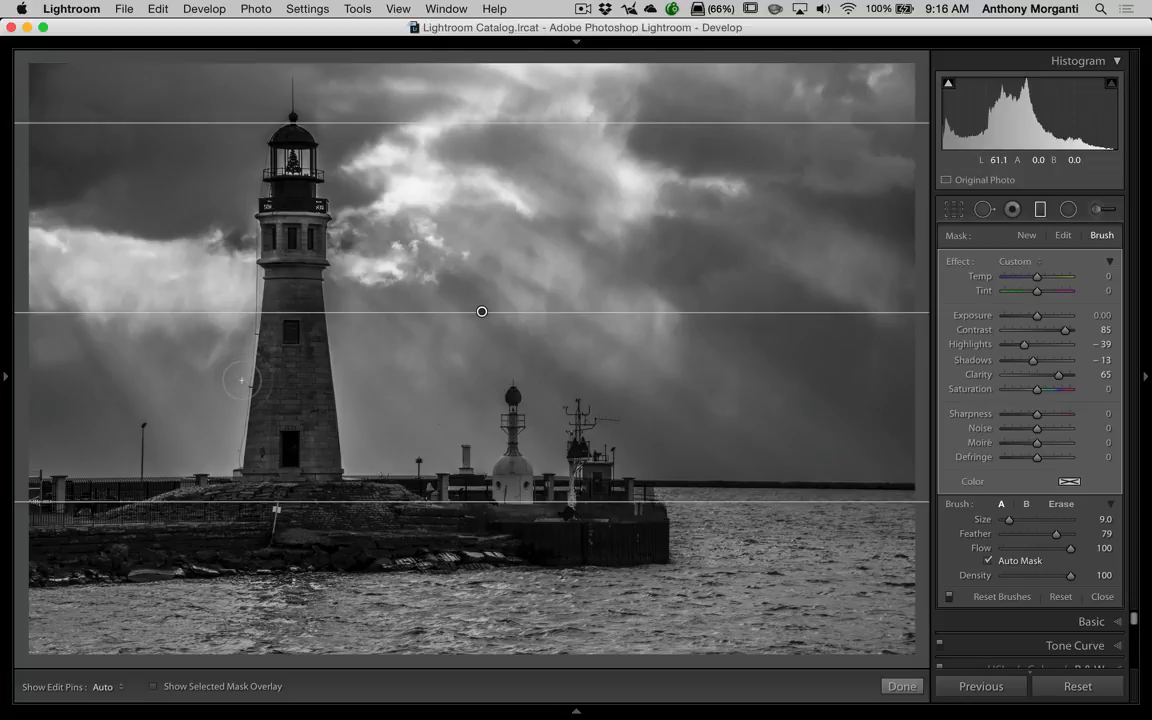
# Try erasing the filter from the sky beside the lighthouse, and undo those brush strokes.
pyautogui.press('alt')
pyautogui.press('h')
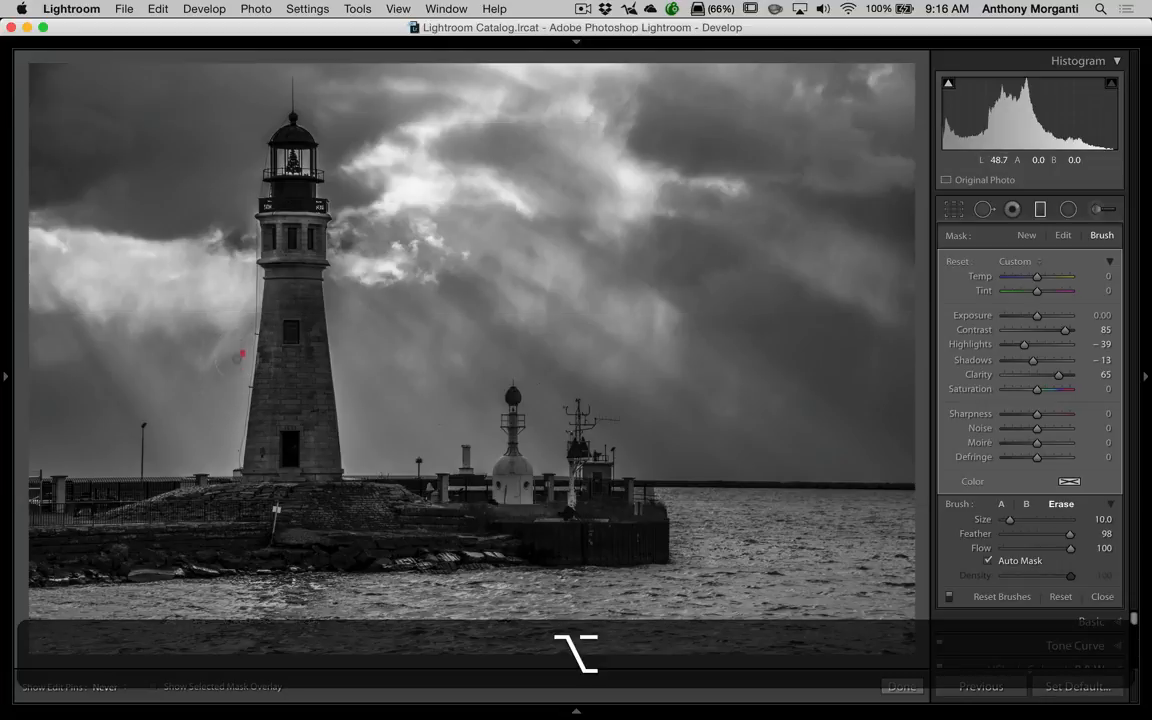
pyautogui.moveTo(230, 377)
pyautogui.mouseDown()
pyautogui.moveTo(234, 357)
pyautogui.moveTo(225, 438)
pyautogui.mouseUp()
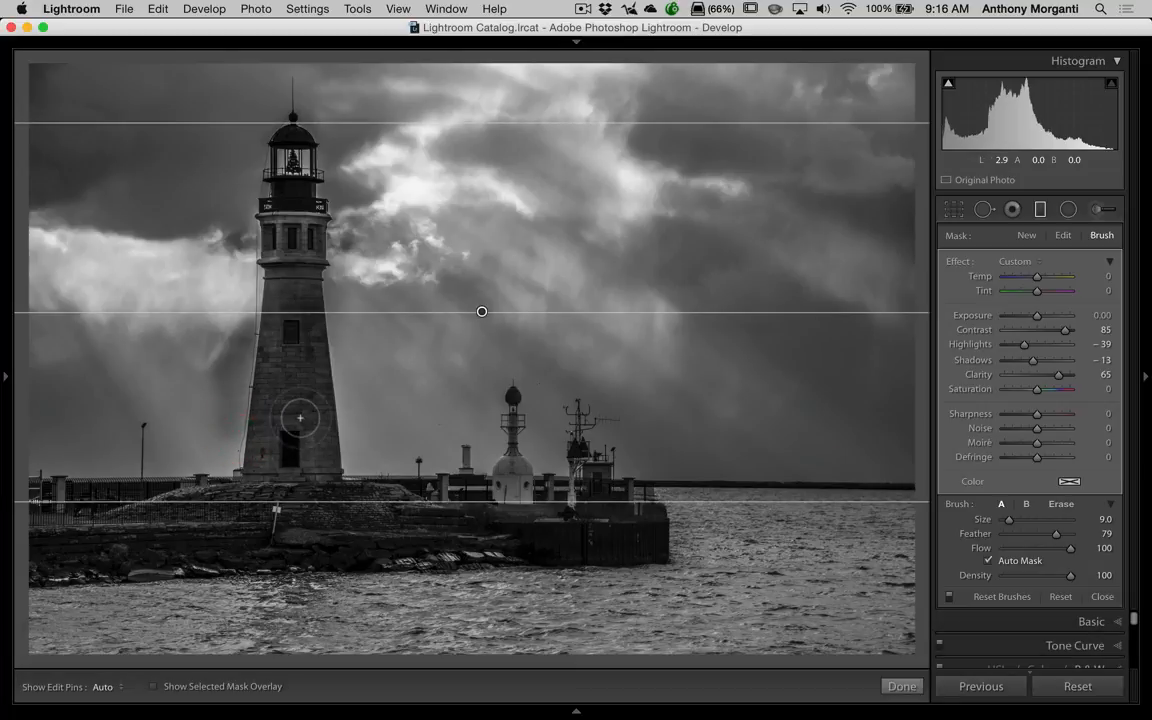
pyautogui.click(160, 10)
pyautogui.click(166, 28)
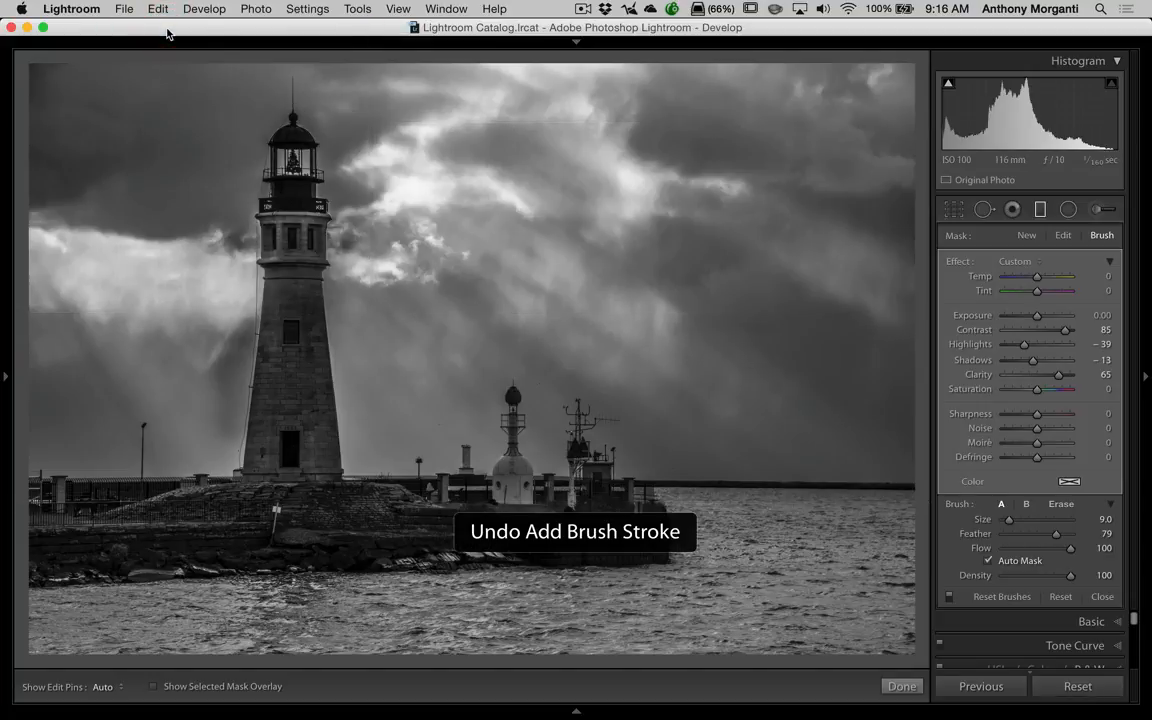
pyautogui.click(156, 9)
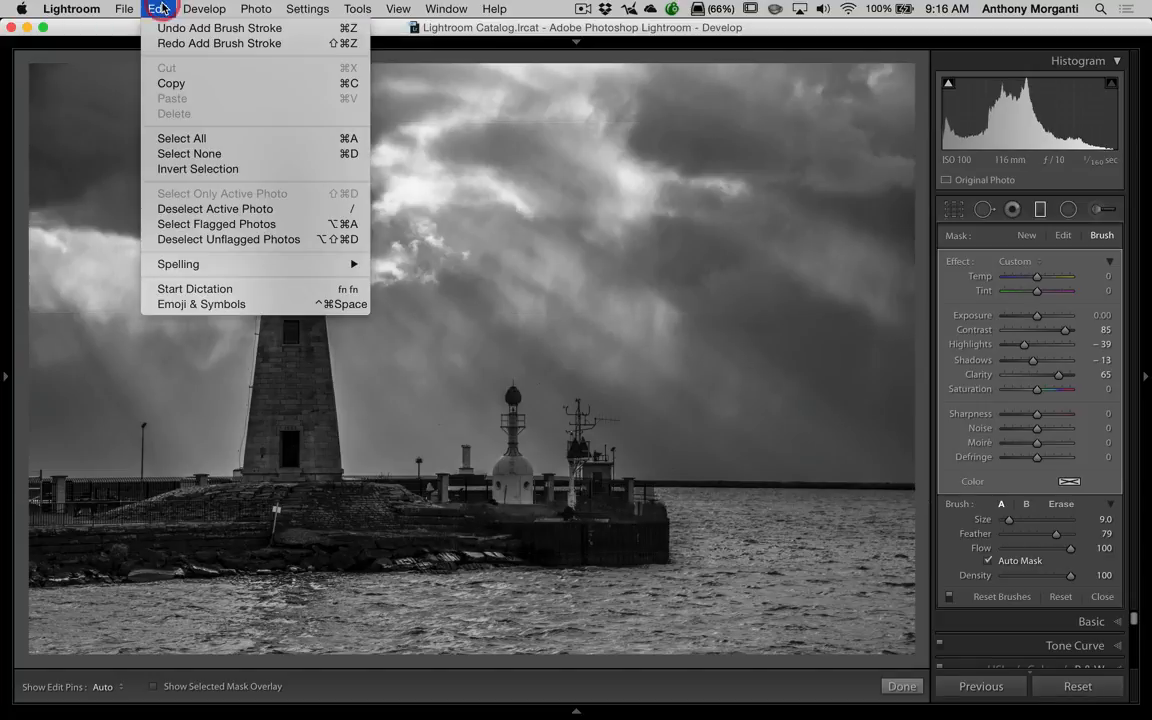
pyautogui.click(166, 31)
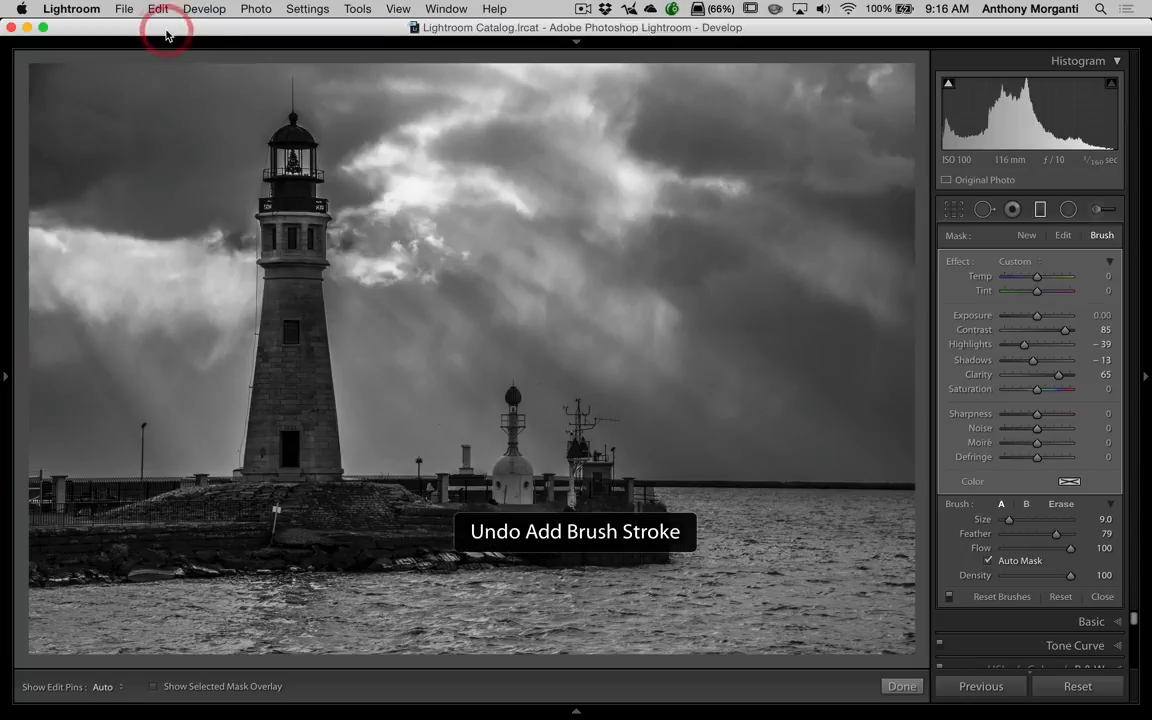
pyautogui.click(167, 12)
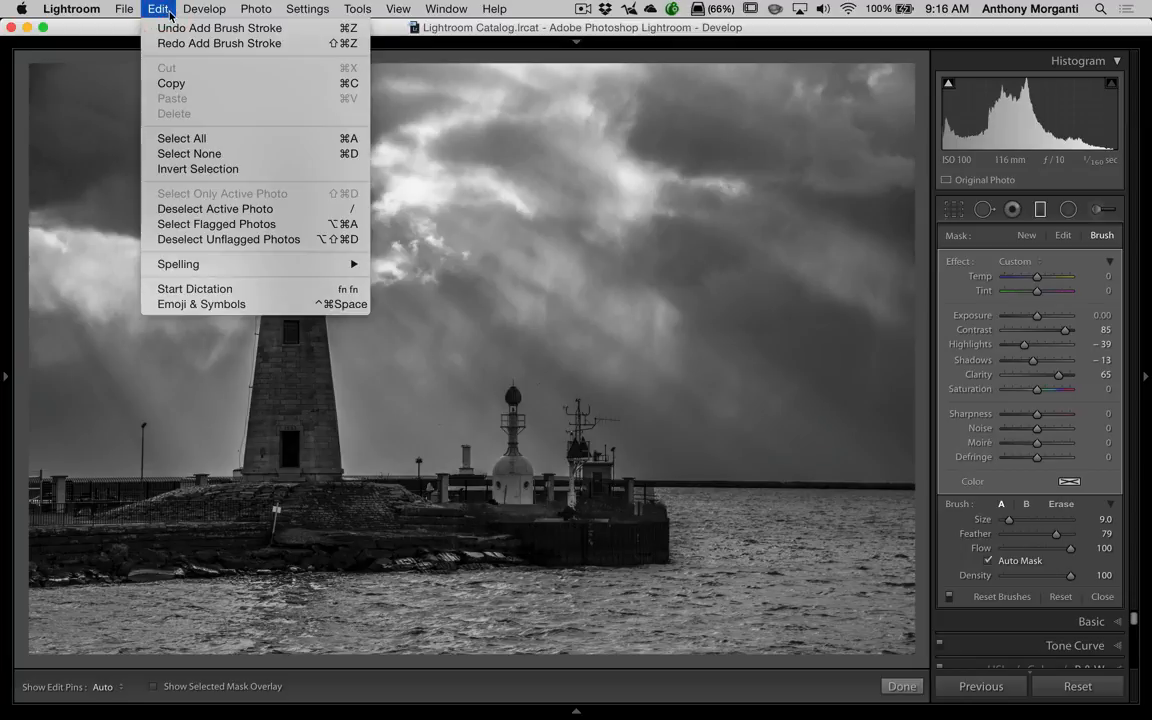
pyautogui.click(202, 9)
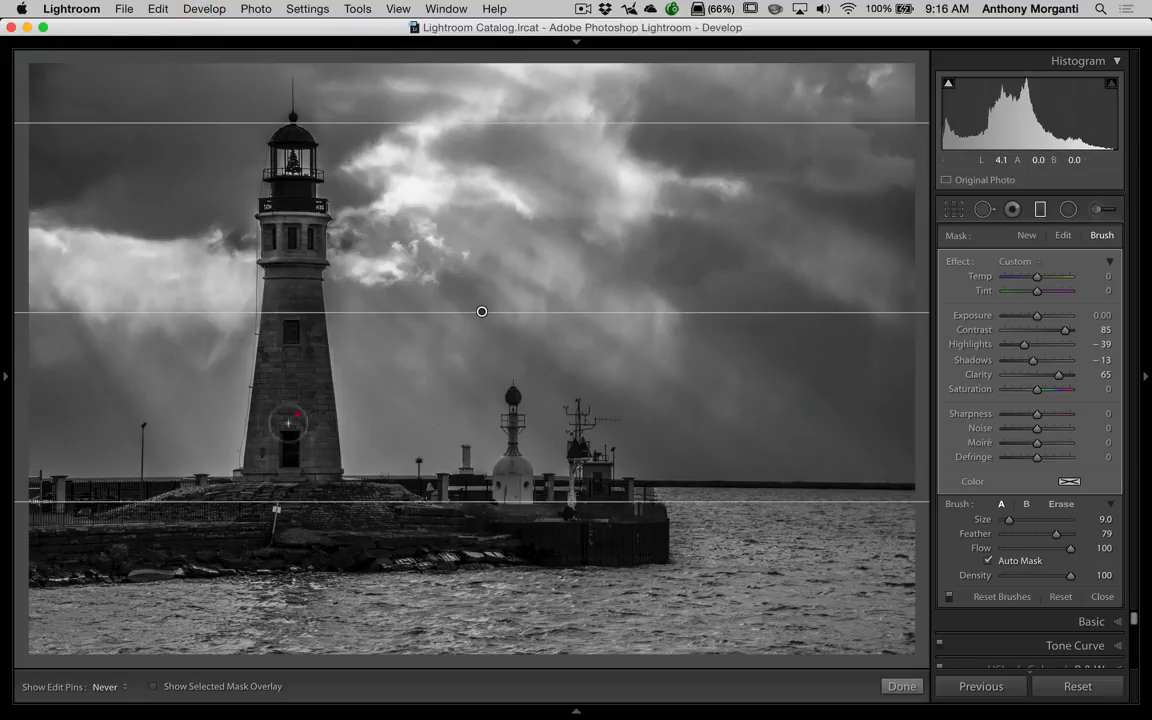
# Try painting the filter effect onto the middle of the lighthouse tower, and undo the stroke.
pyautogui.click(291, 372)
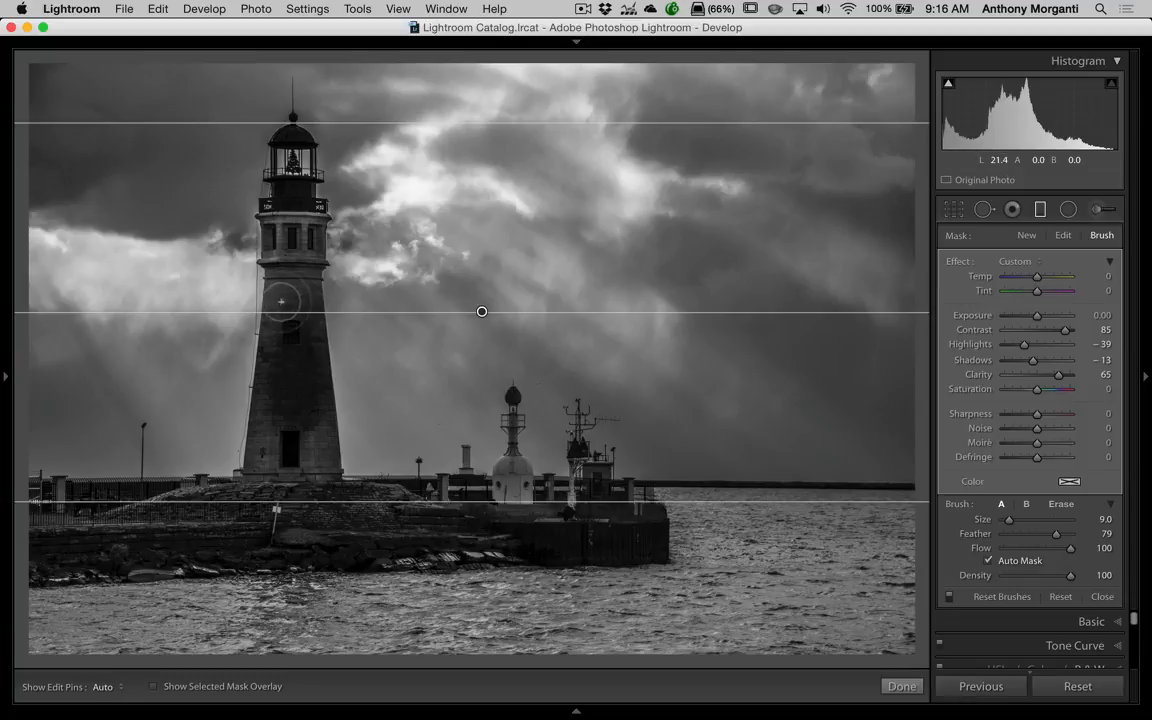
pyautogui.press('super')
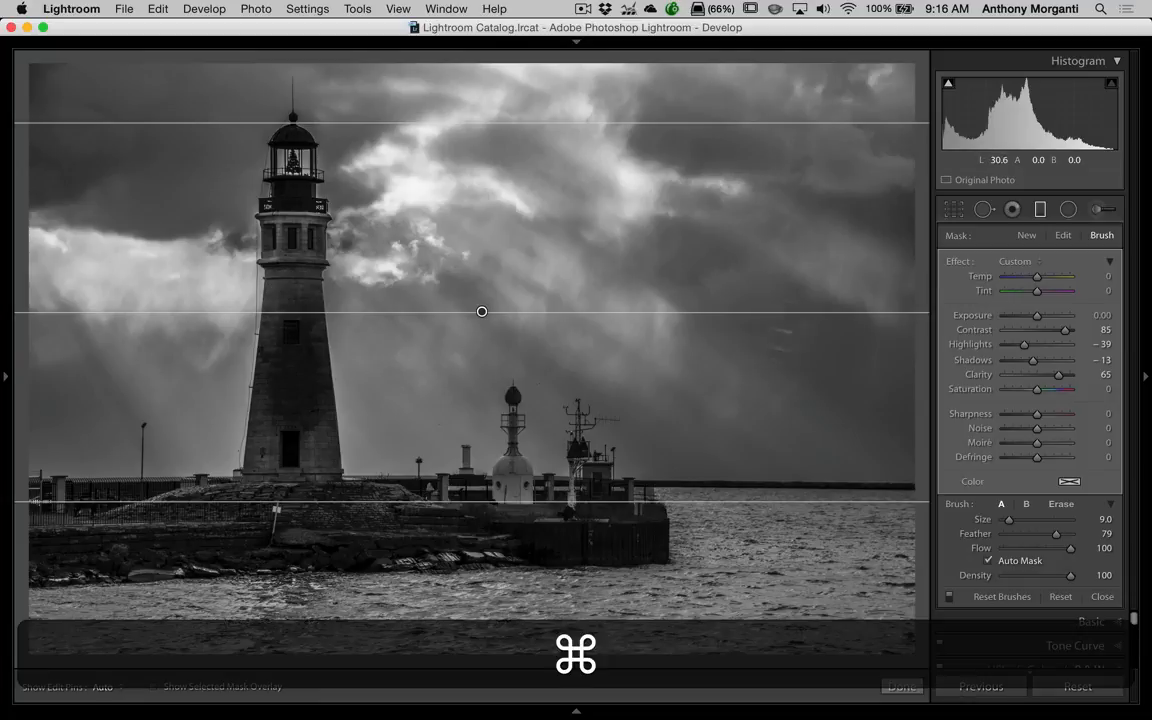
pyautogui.press('super+z')
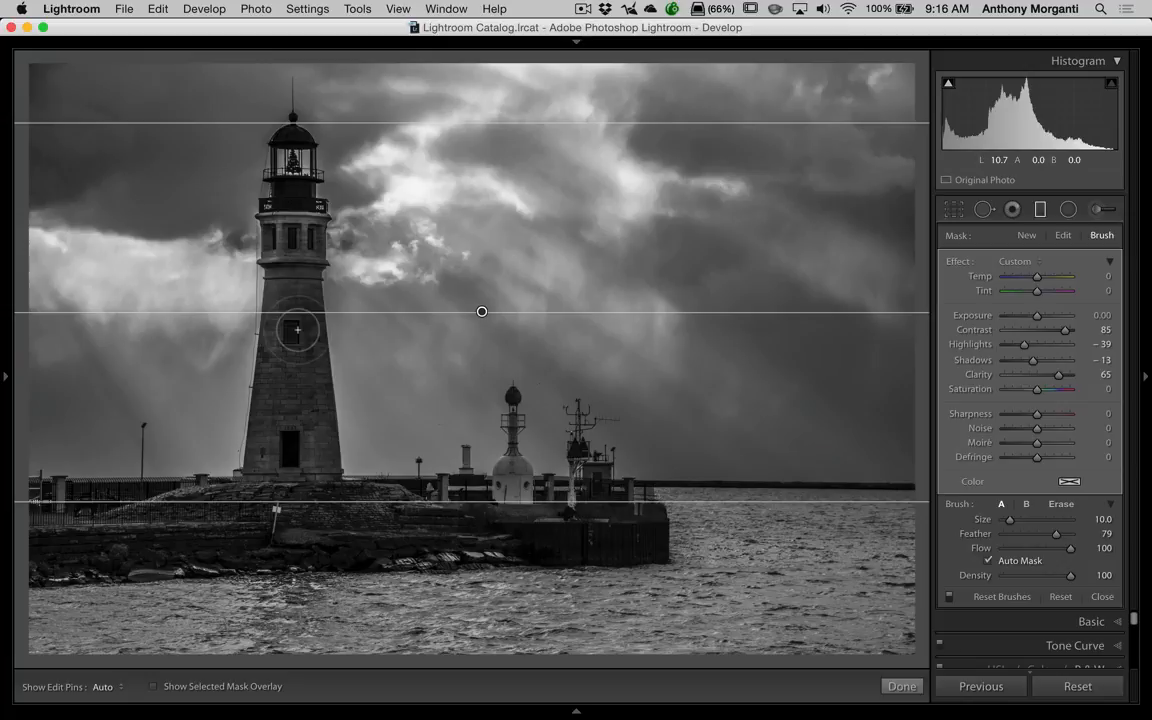
# Erase the graduated filter from the lighthouse's lantern area and tower with brush size 10, and set the filter's Contrast to 100.
pyautogui.press('alt')
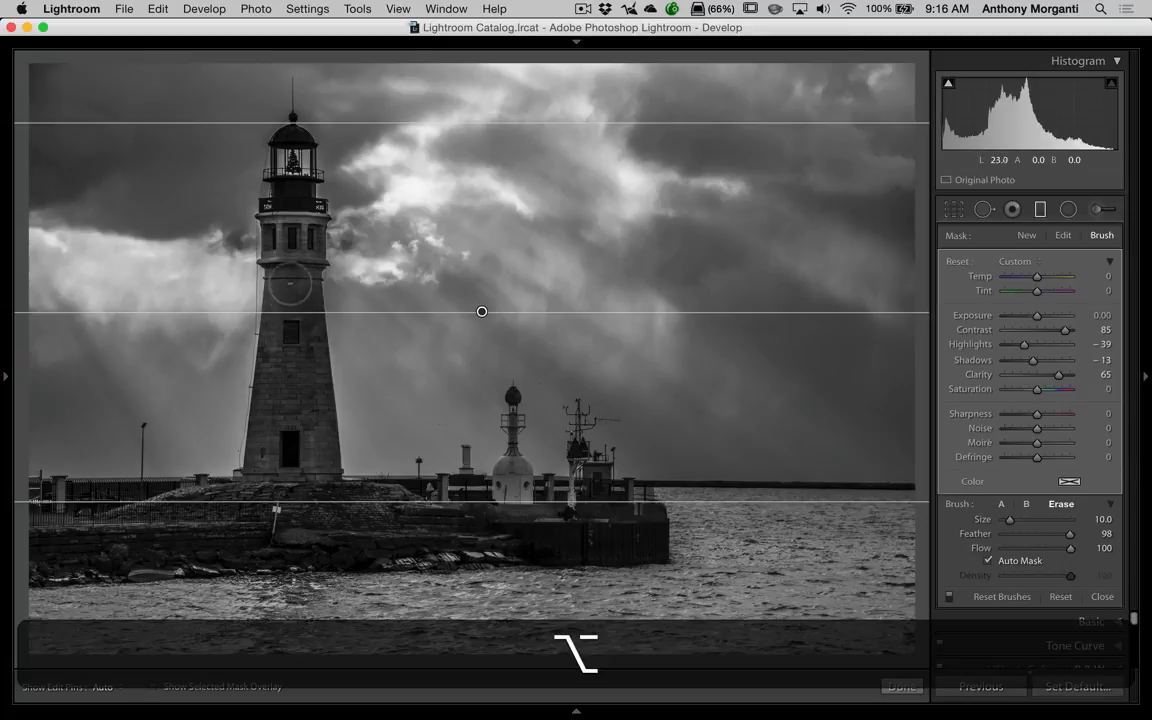
pyautogui.moveTo(293, 218); pyautogui.dragTo(292, 184)
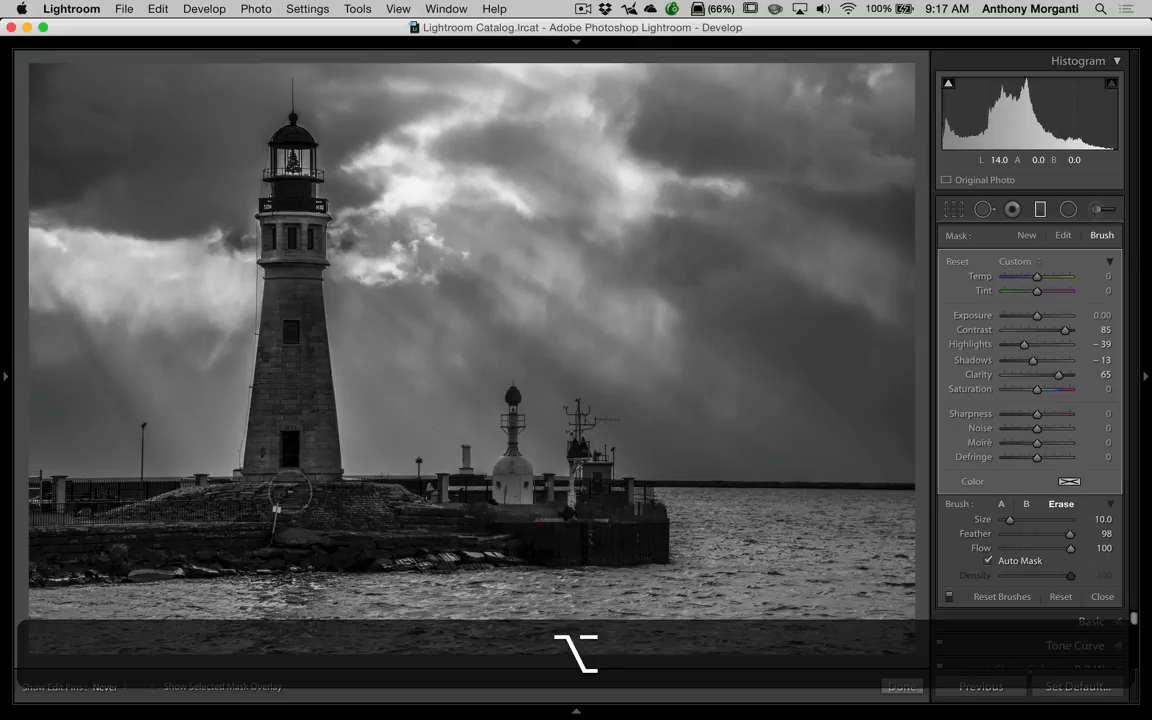
pyautogui.moveTo(291, 354); pyautogui.dragTo(290, 316)
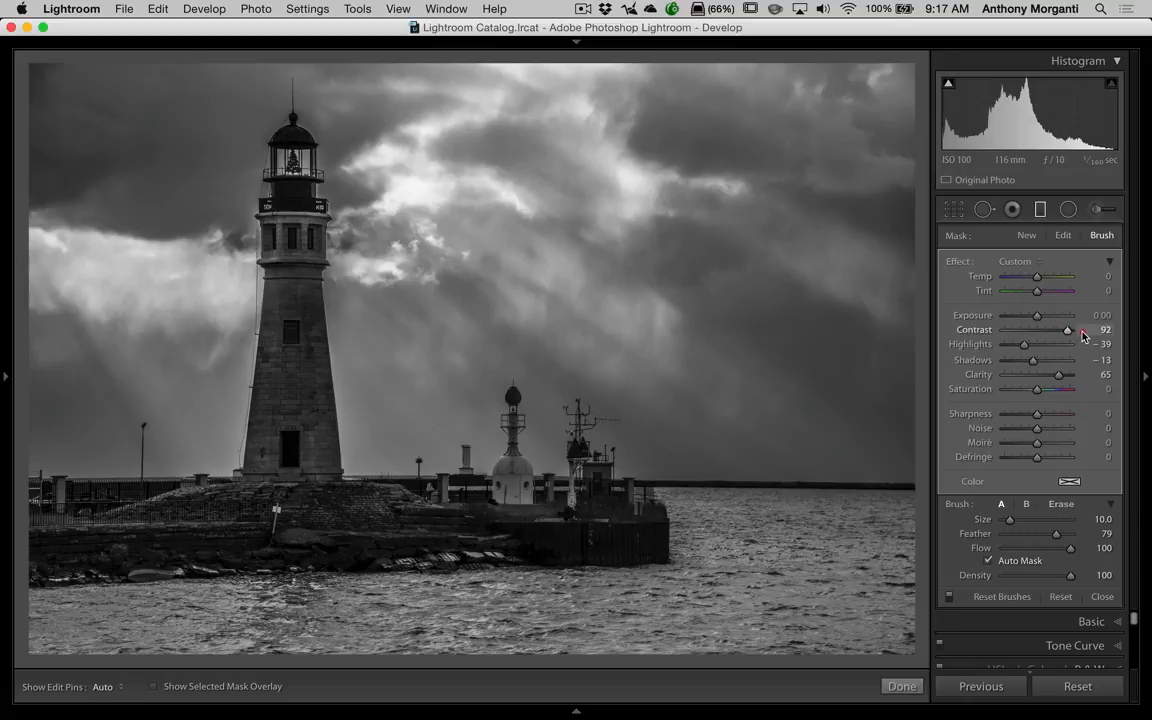
pyautogui.moveTo(1083, 336); pyautogui.dragTo(1070, 331)
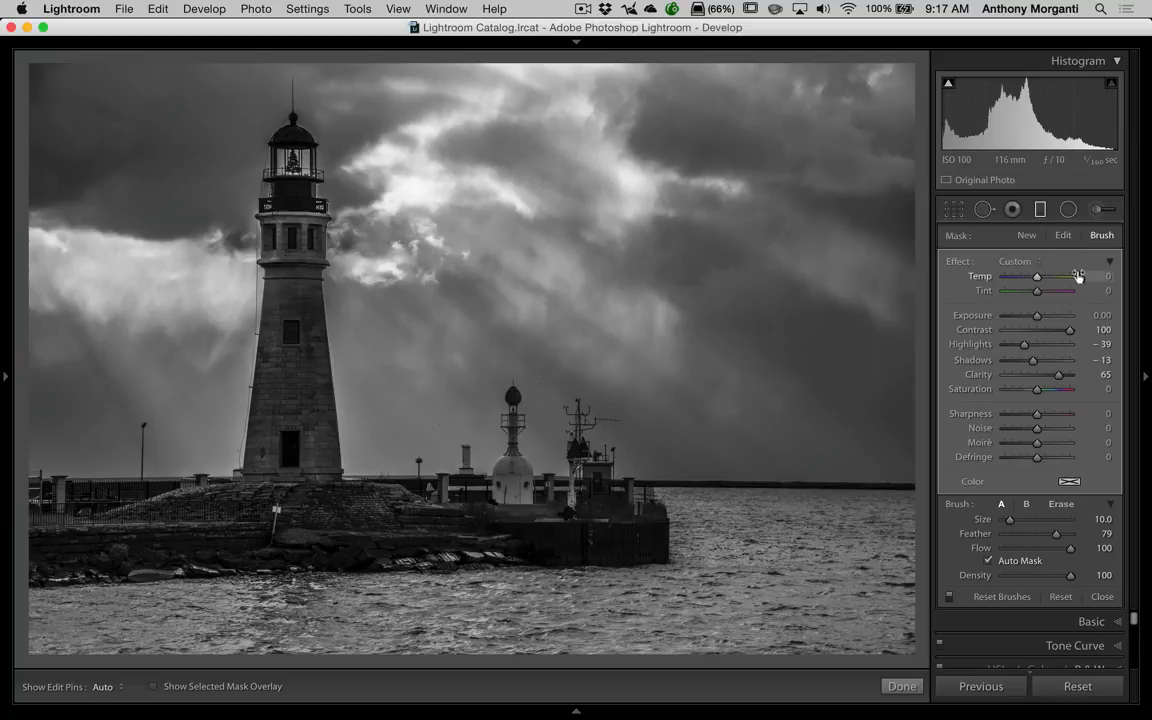
# Close the graduated filter and set the Black & White Mix to Blue -2 and Aqua +42.
pyautogui.click(1041, 210)
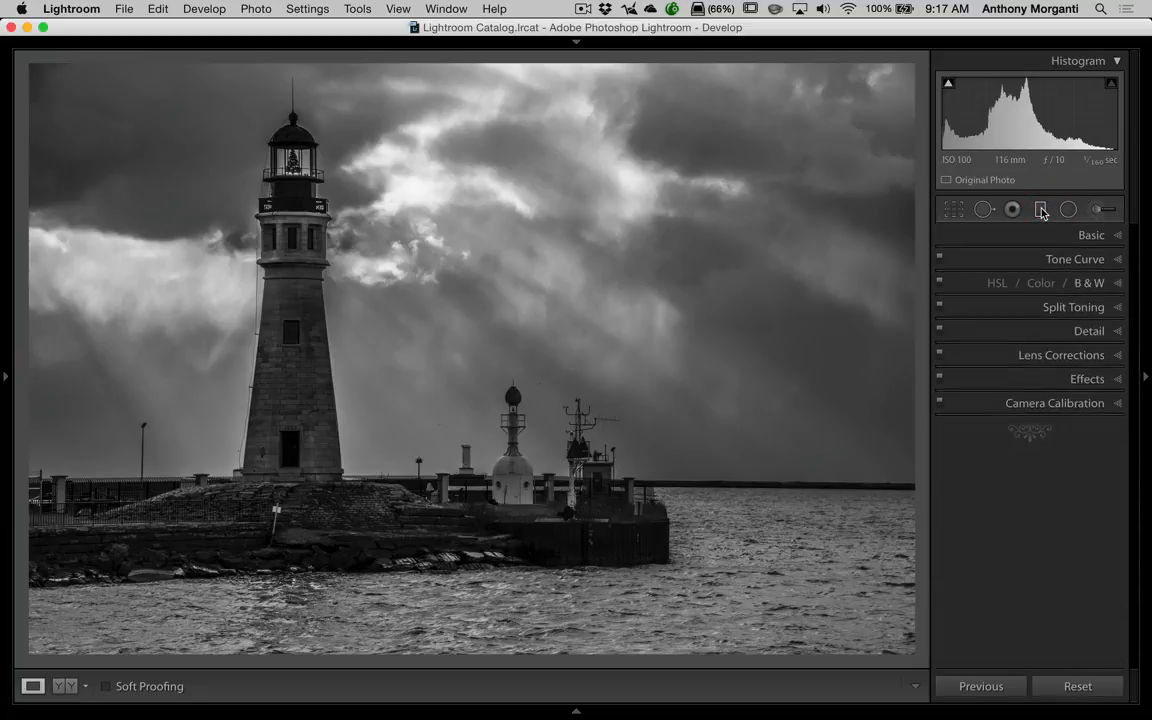
pyautogui.click(1119, 285)
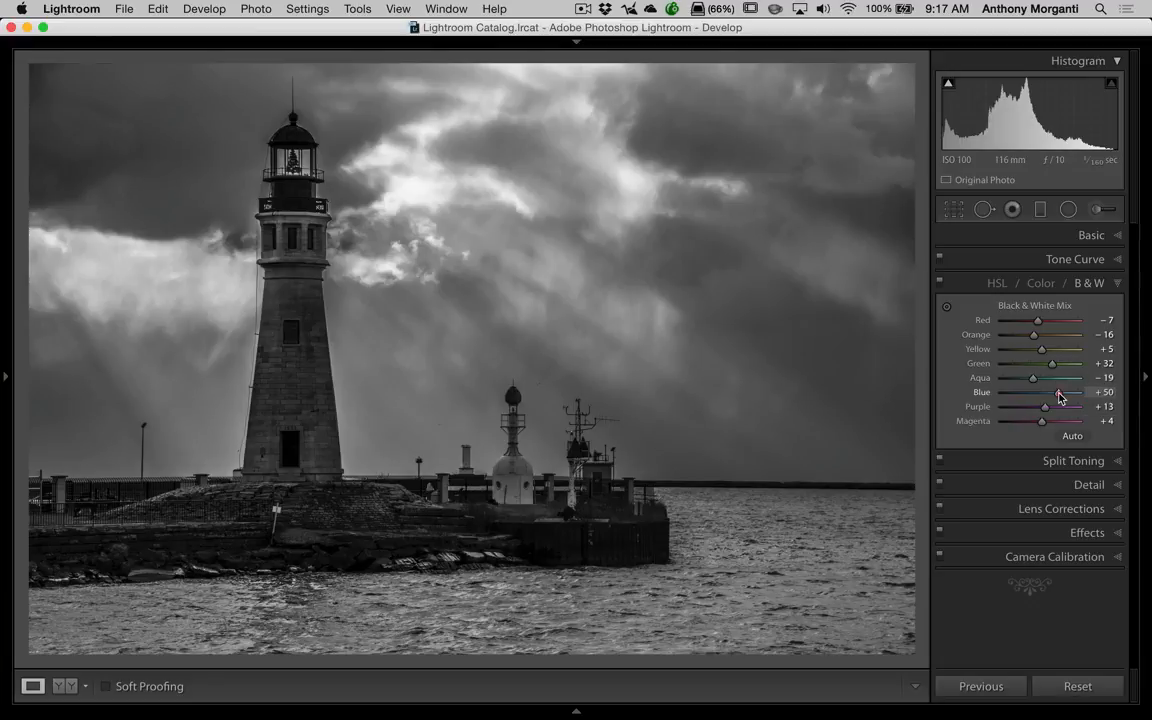
pyautogui.moveTo(1060, 398); pyautogui.dragTo(1036, 397)
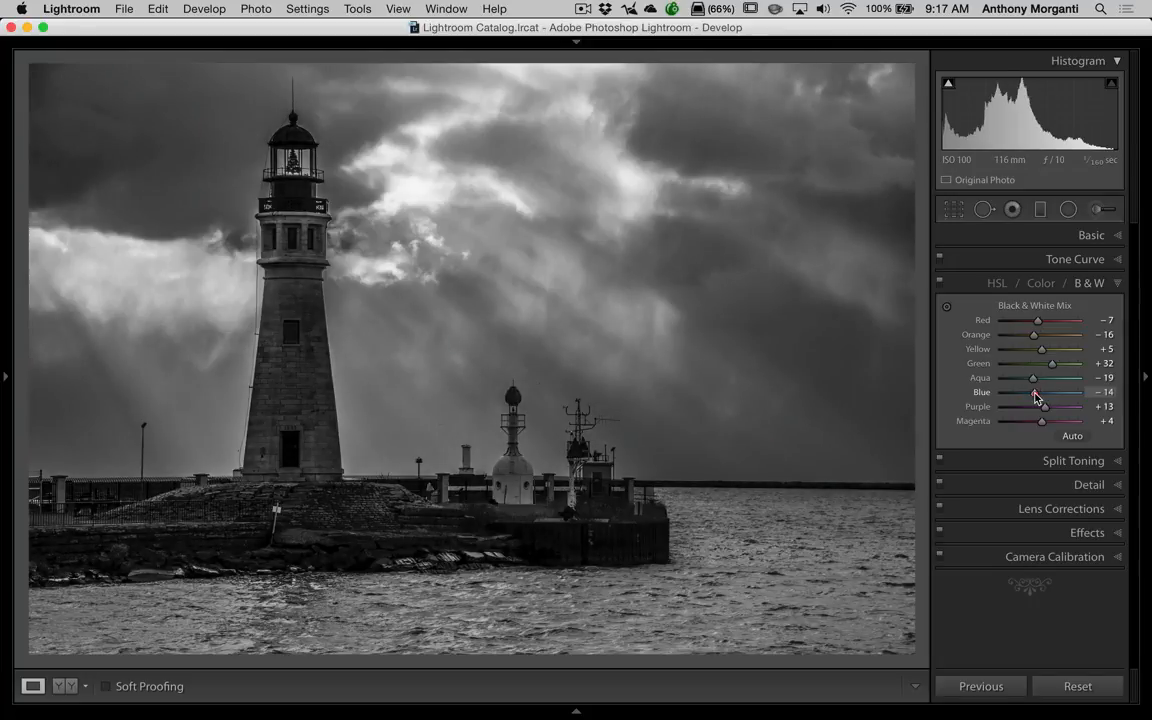
pyautogui.moveTo(1040, 397)
pyautogui.mouseDown()
pyautogui.moveTo(1031, 381)
pyautogui.moveTo(1061, 380)
pyautogui.moveTo(1046, 380)
pyautogui.mouseUp()
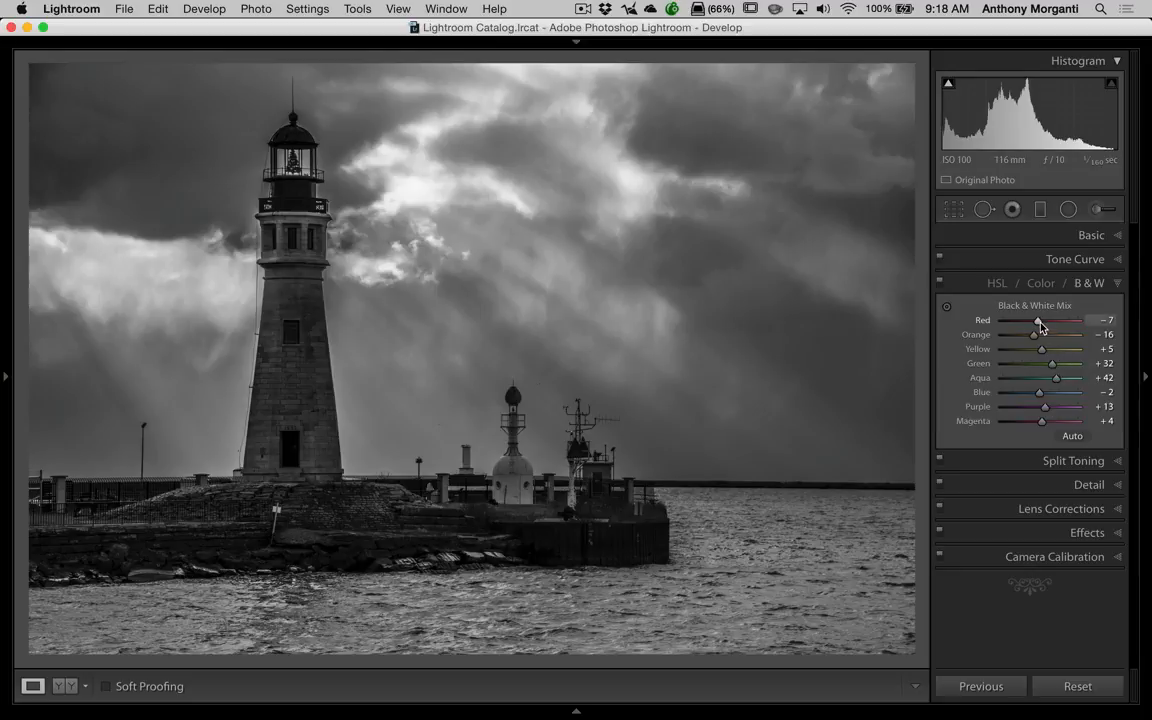
# Set the Black & White Mix to Red +100, Yellow +1, Purple +59 and Magenta -7.
pyautogui.moveTo(1058, 325)
pyautogui.mouseDown()
pyautogui.moveTo(1072, 320)
pyautogui.moveTo(1008, 324)
pyautogui.moveTo(1077, 327)
pyautogui.mouseUp()
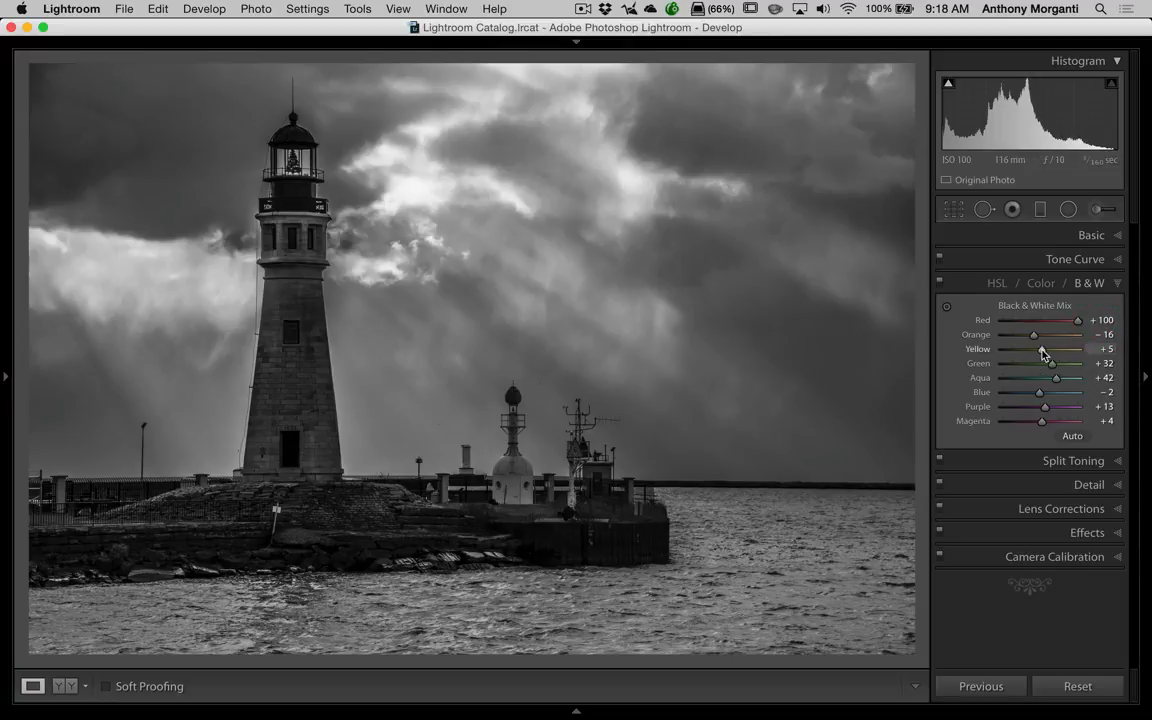
pyautogui.moveTo(1042, 353)
pyautogui.mouseDown()
pyautogui.moveTo(1067, 352)
pyautogui.moveTo(1039, 353)
pyautogui.mouseUp()
pyautogui.moveTo(1011, 425); pyautogui.dragTo(1067, 416)
pyautogui.click(1037, 423)
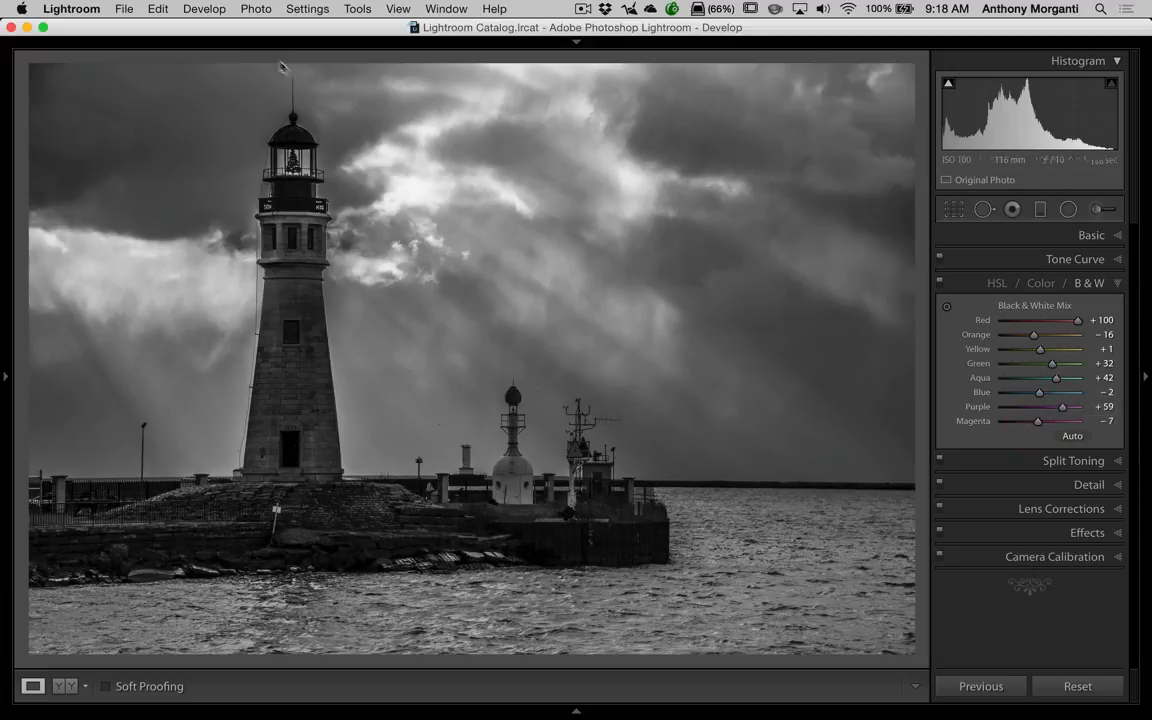
pyautogui.click(1117, 285)
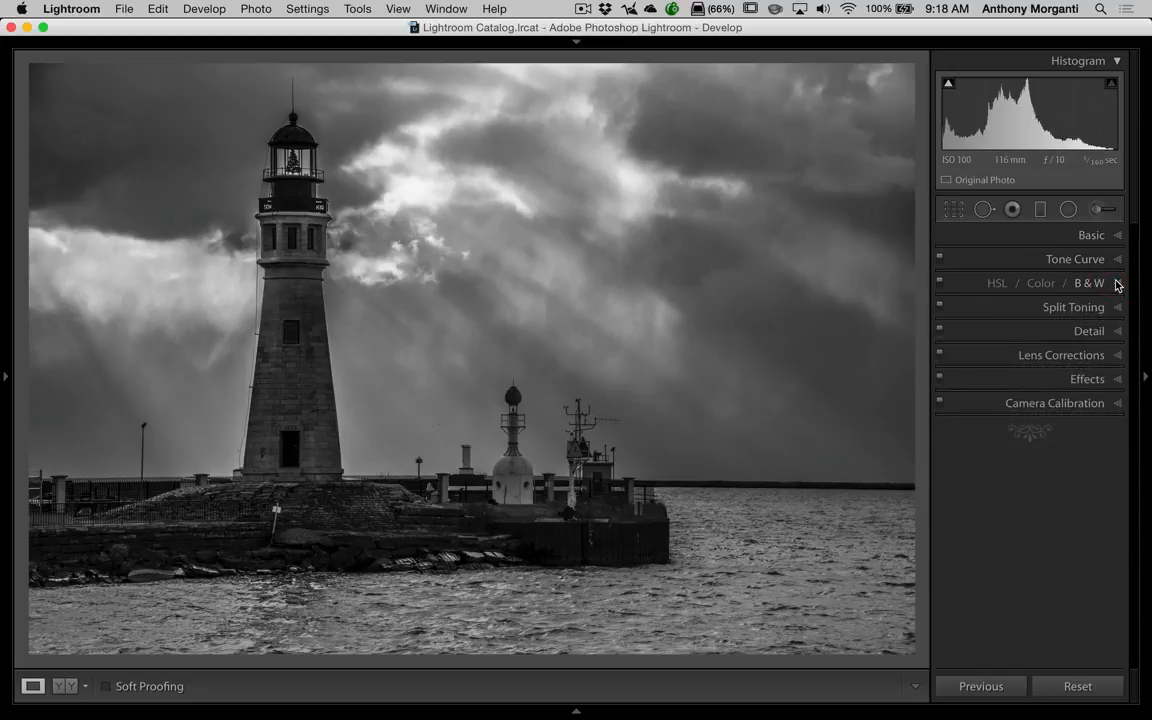
# Compare the edited photo with its original, both full-size and side by side.
pyautogui.press('\\')
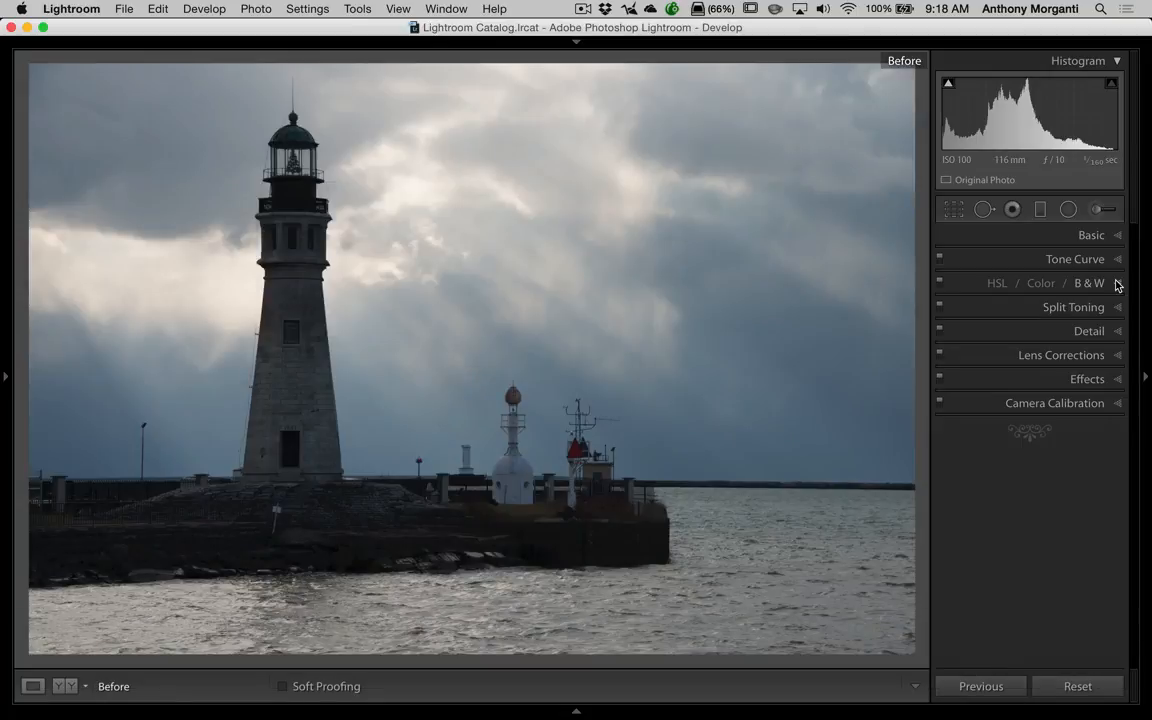
pyautogui.press('\\')
pyautogui.press('\\')
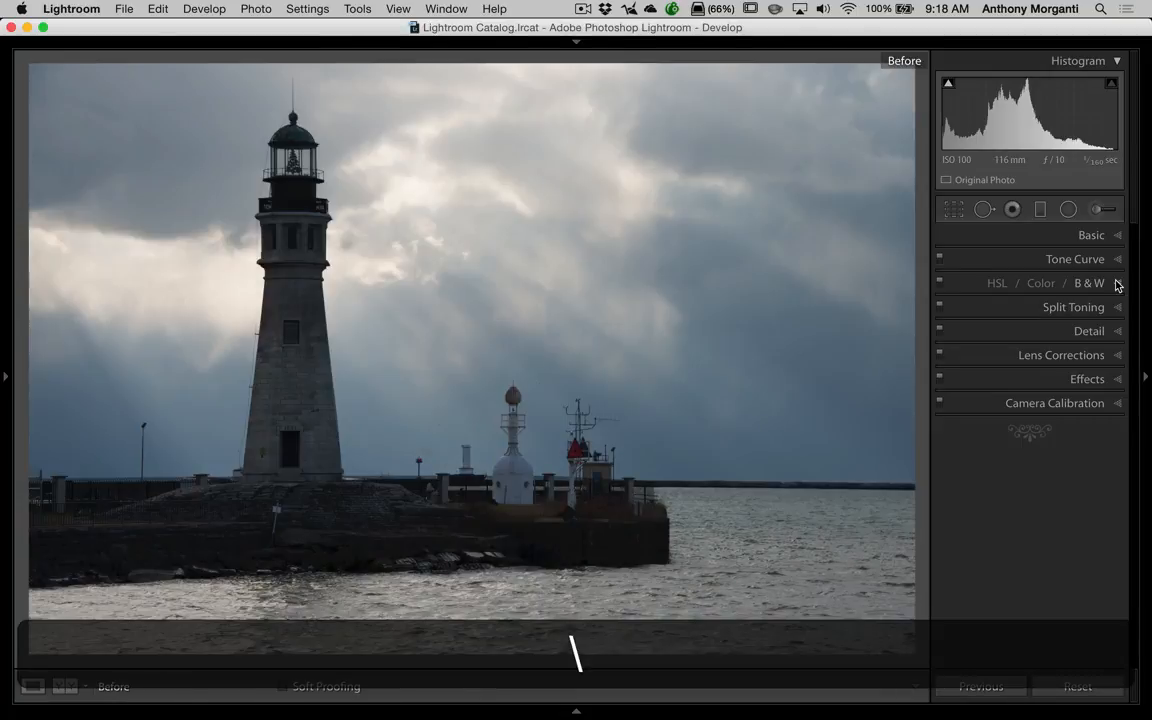
pyautogui.press('\\')
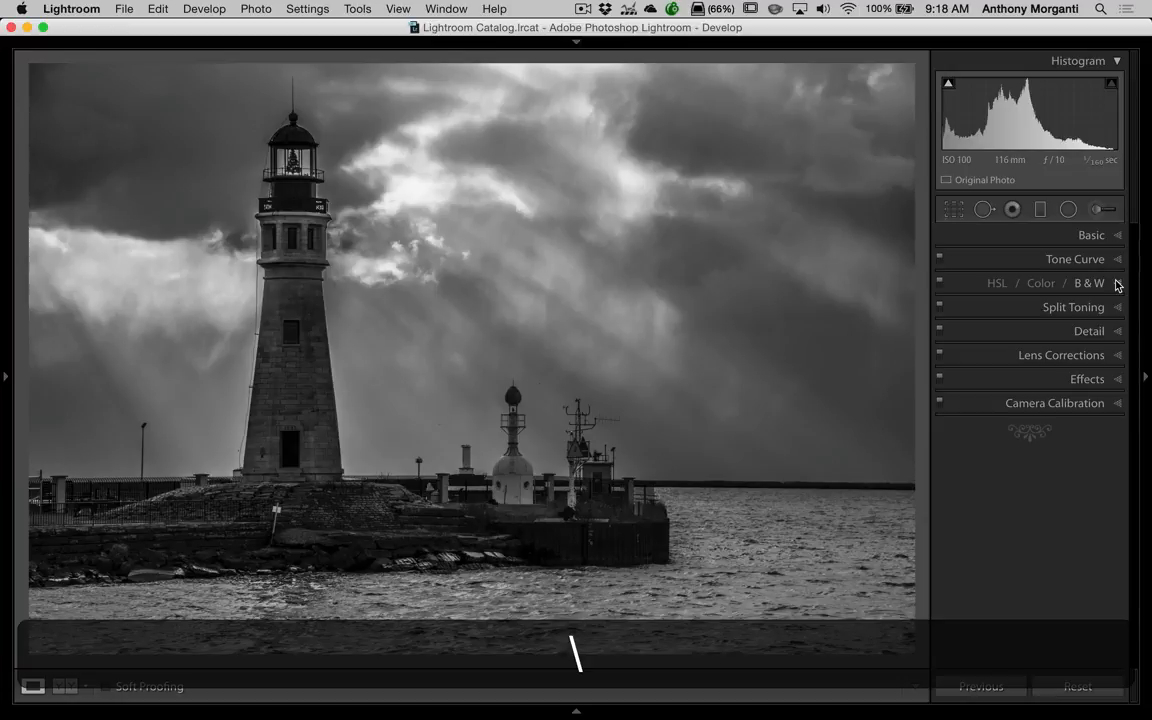
pyautogui.press('y')
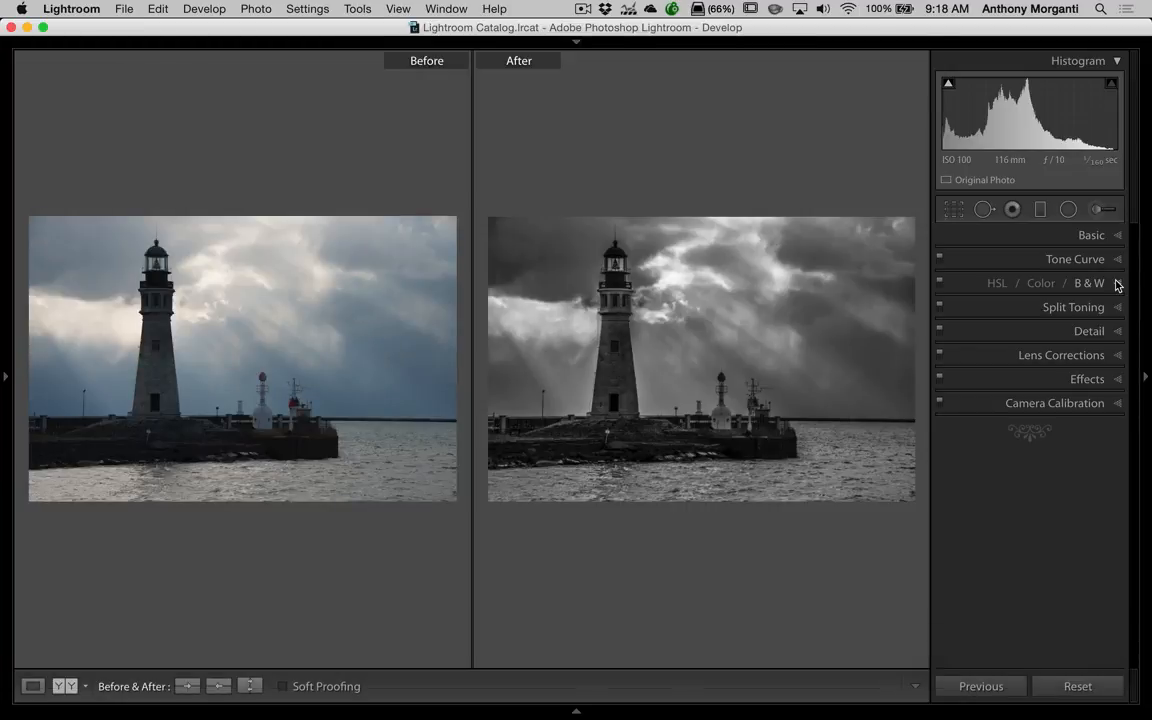
pyautogui.press('y')
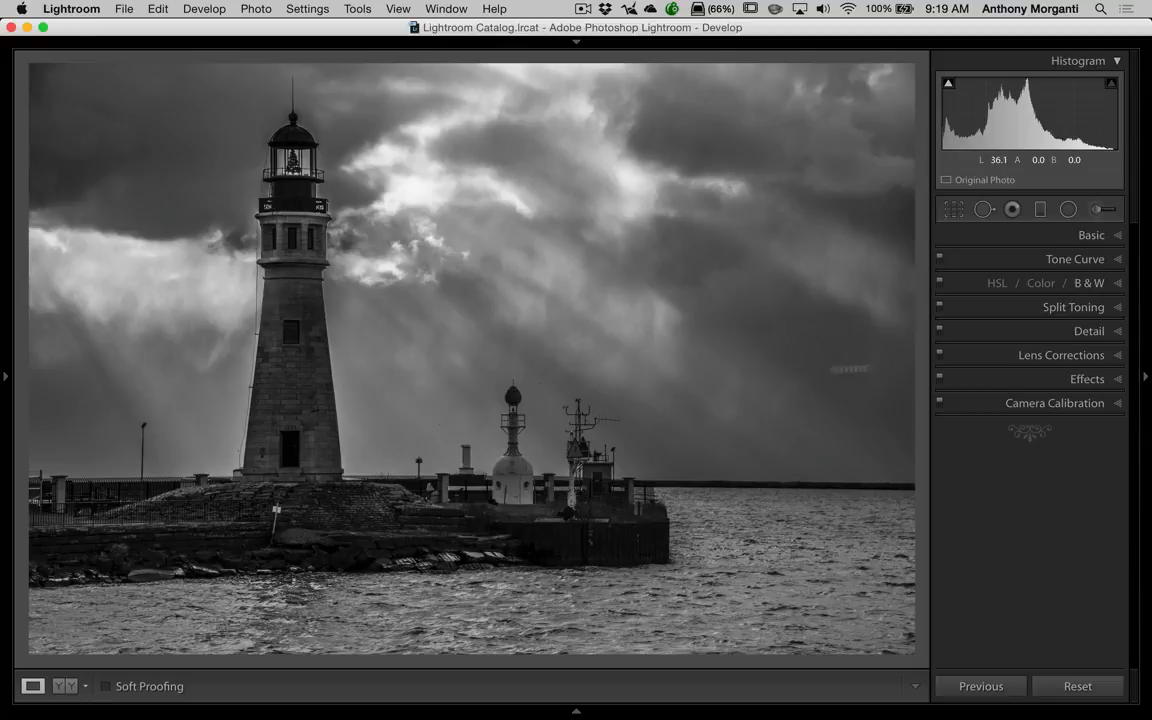
# Set the sharpening Amount to 72 and the Luminance noise reduction to 43.
pyautogui.click(1084, 331)
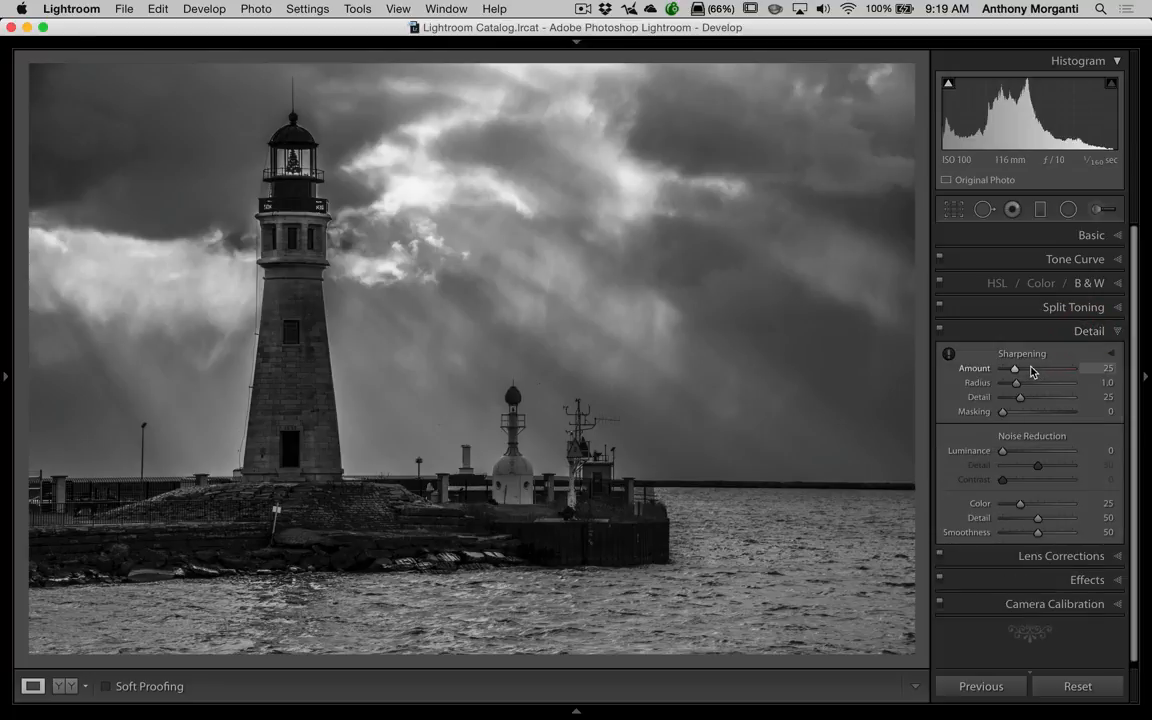
pyautogui.moveTo(1018, 368); pyautogui.dragTo(1035, 371)
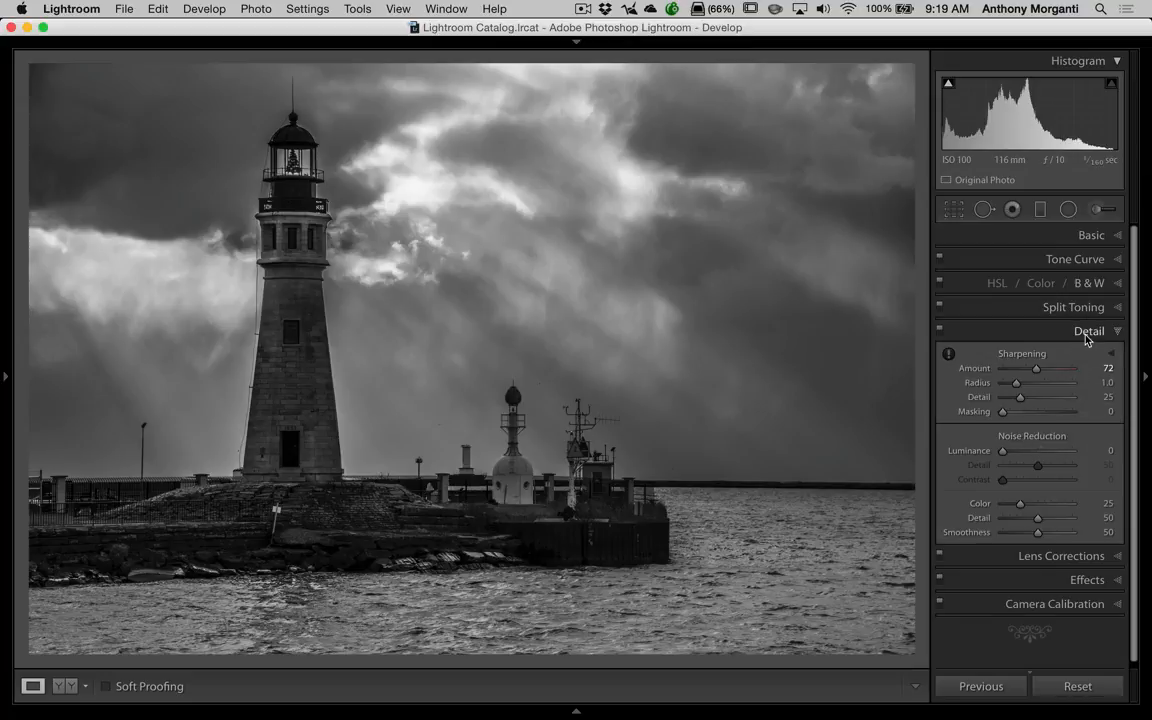
pyautogui.click(1033, 452)
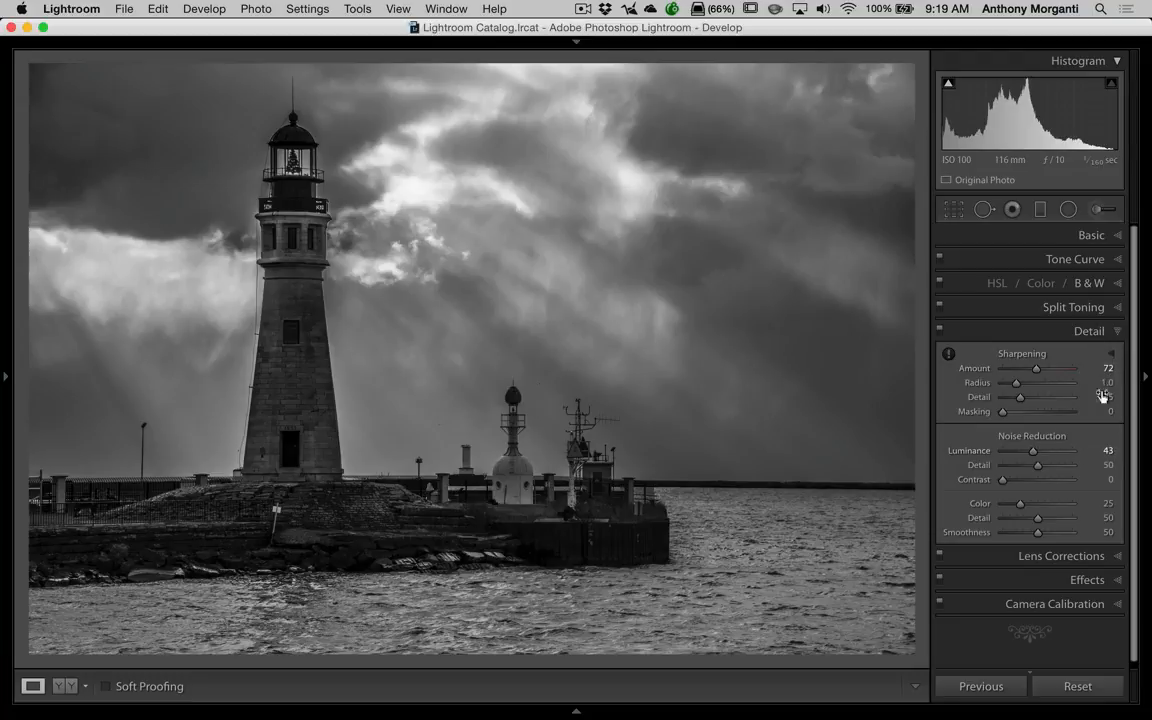
pyautogui.click(1089, 331)
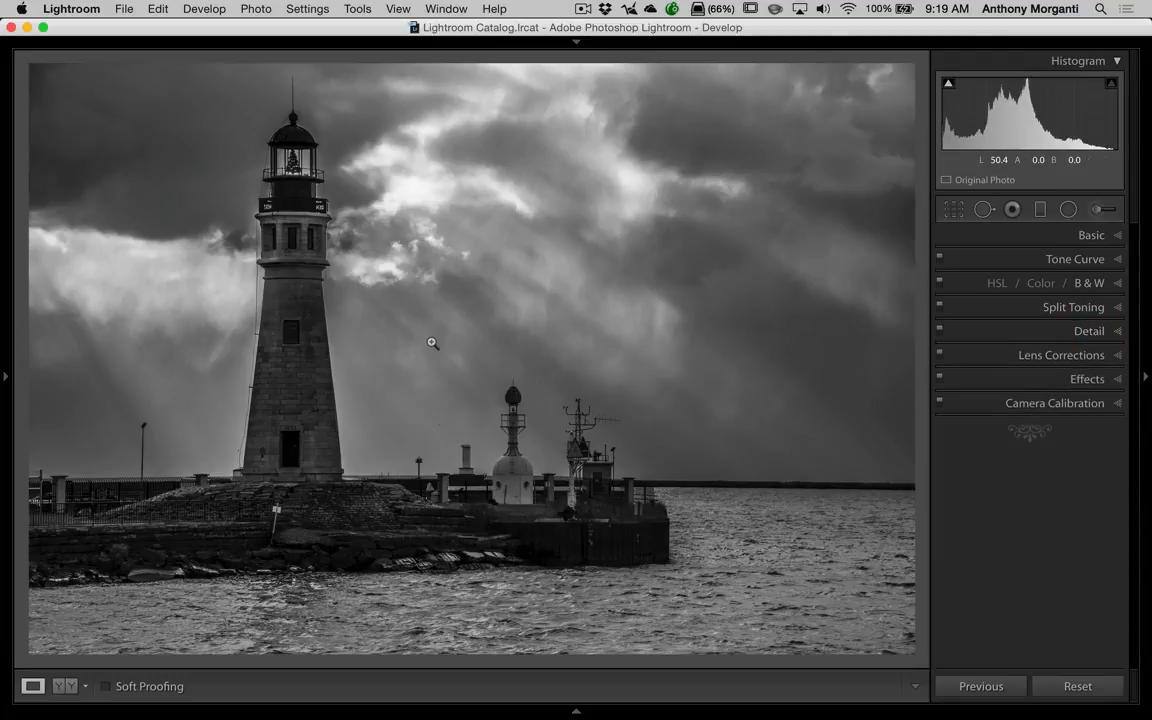
# Check the sky for specks using the Spot Removal tool's Visualize Spots view.
pyautogui.click(984, 210)
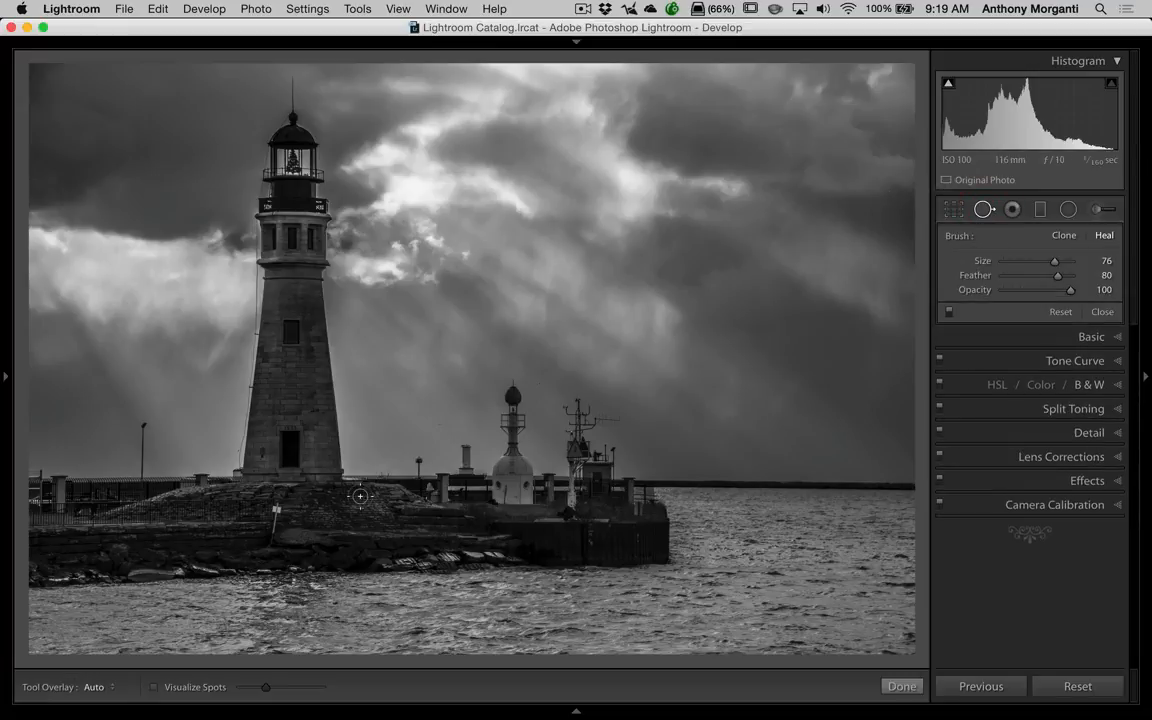
pyautogui.click(153, 687)
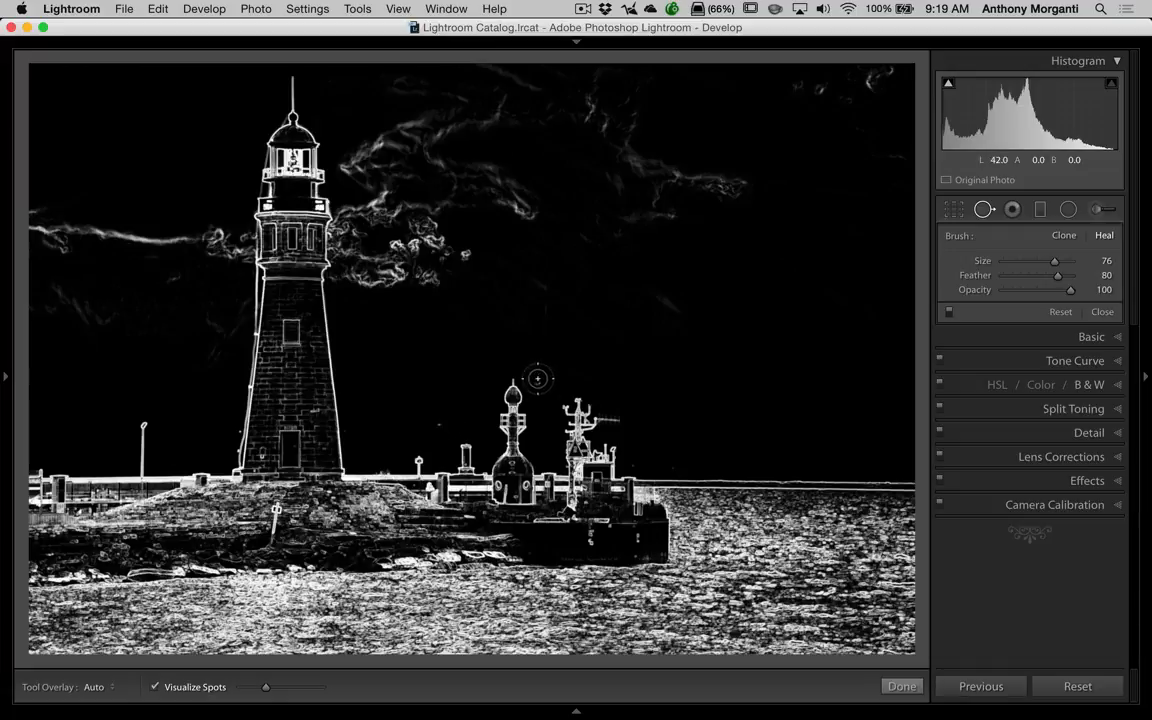
pyautogui.click(154, 688)
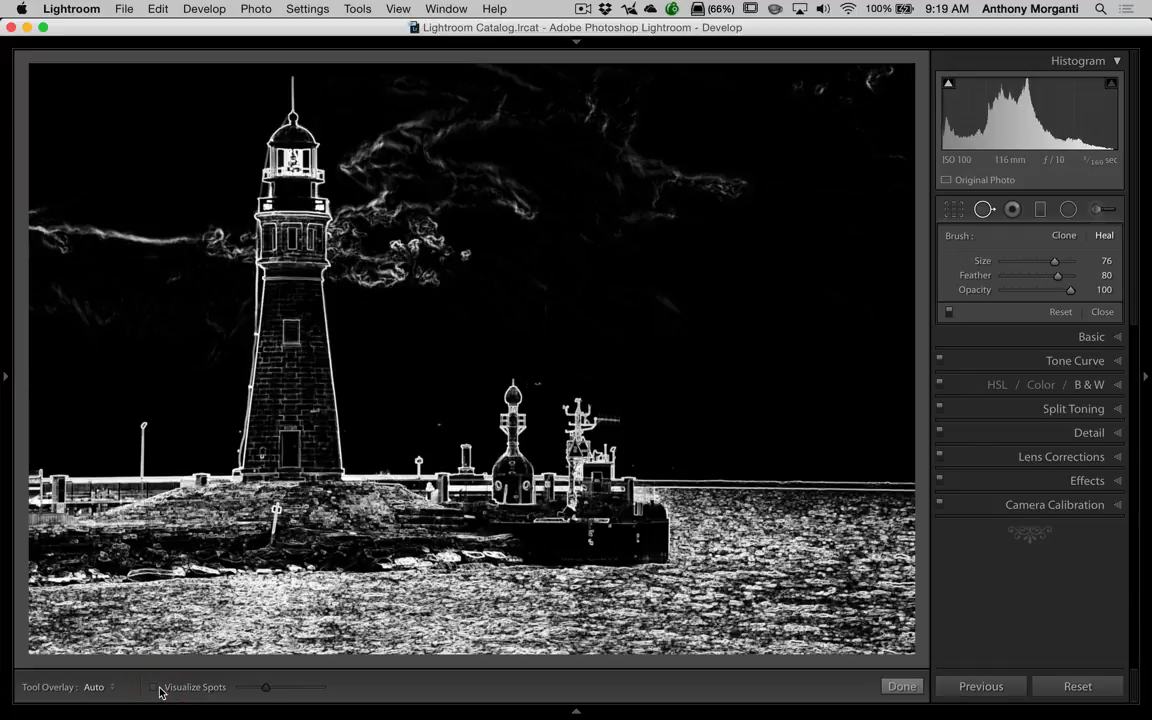
pyautogui.click(154, 688)
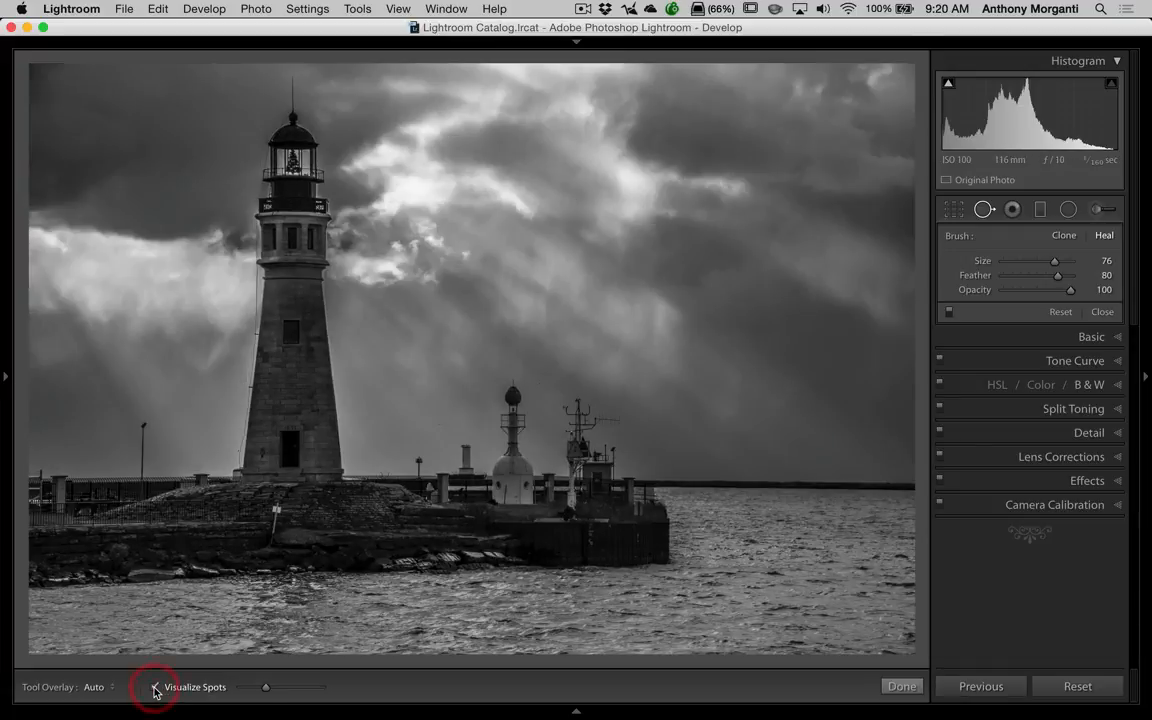
pyautogui.click(154, 688)
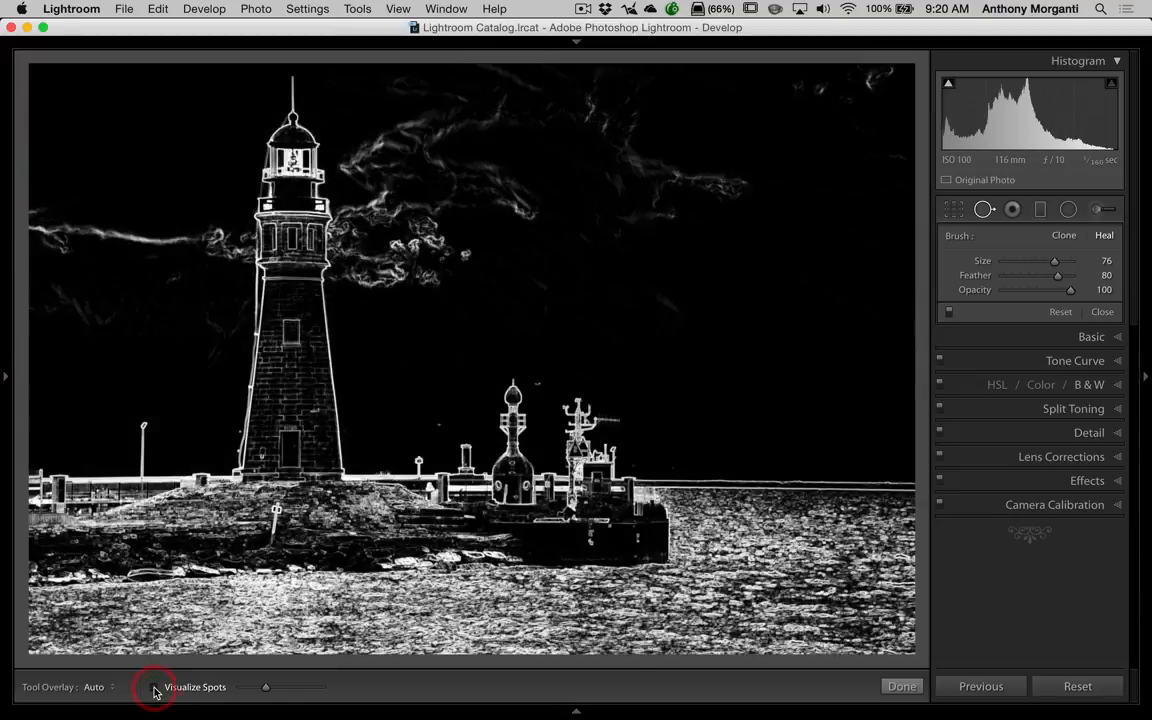
pyautogui.click(987, 212)
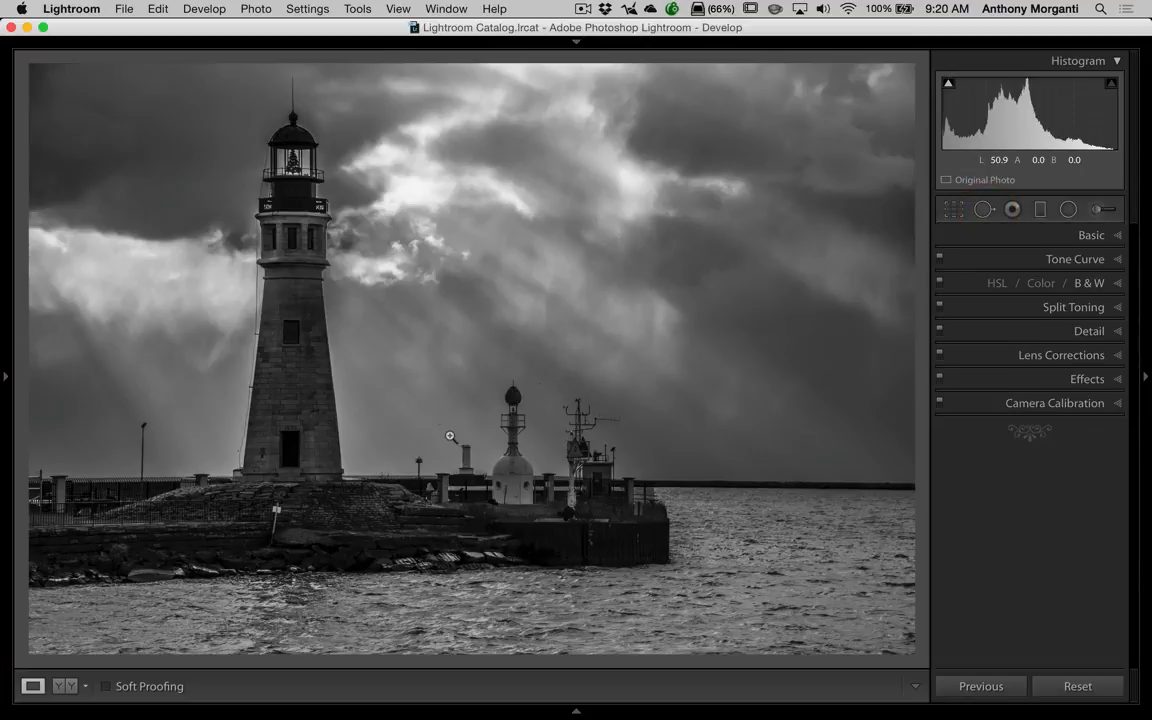
# Heal the dark speck in the sky above the small chimney with spot size 43, and shift its source circle slightly away.
pyautogui.click(456, 438)
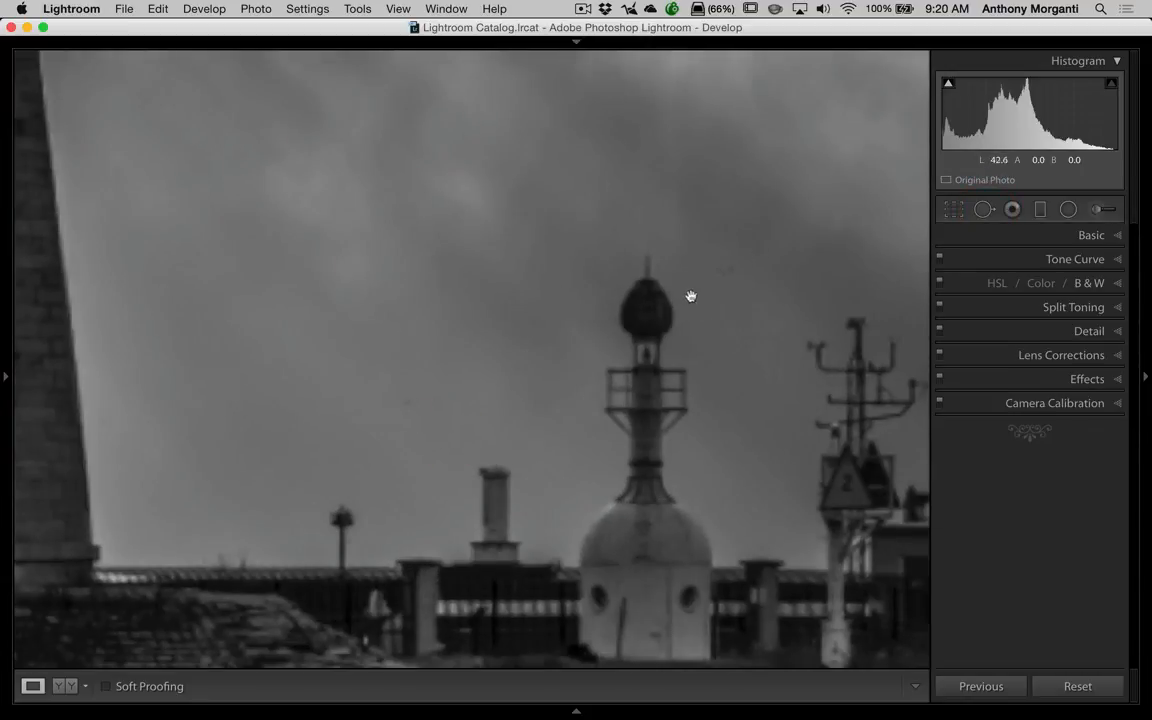
pyautogui.scroll(-3, 363, 413)
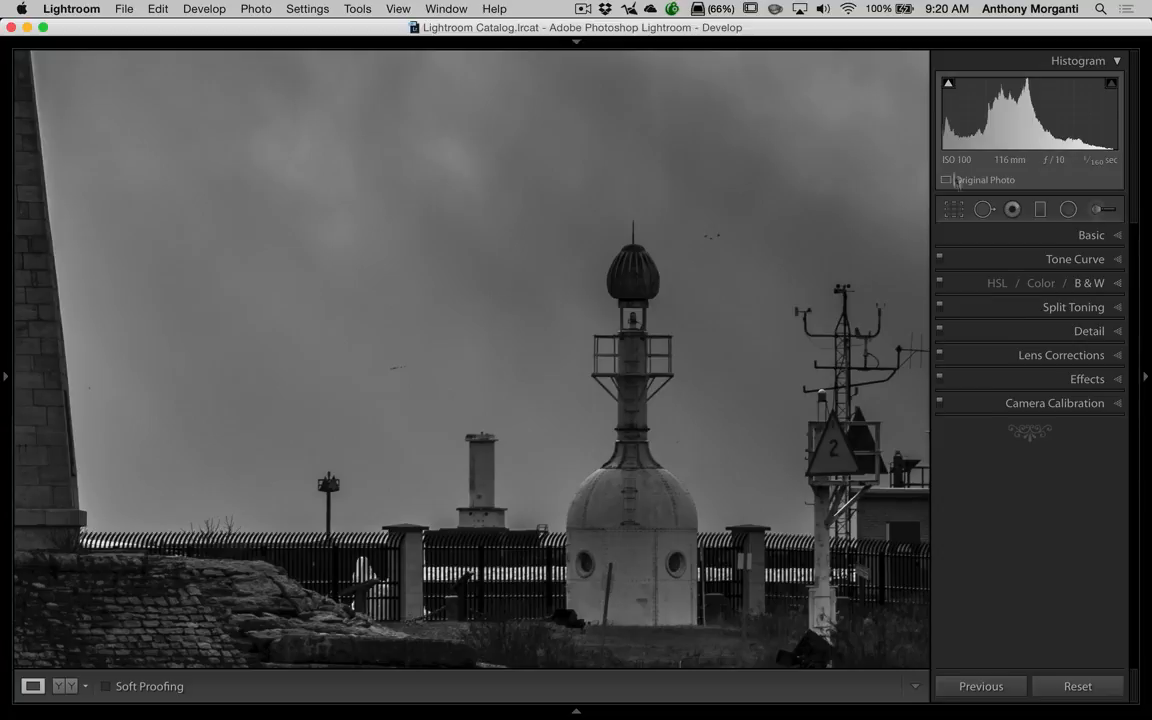
pyautogui.click(983, 209)
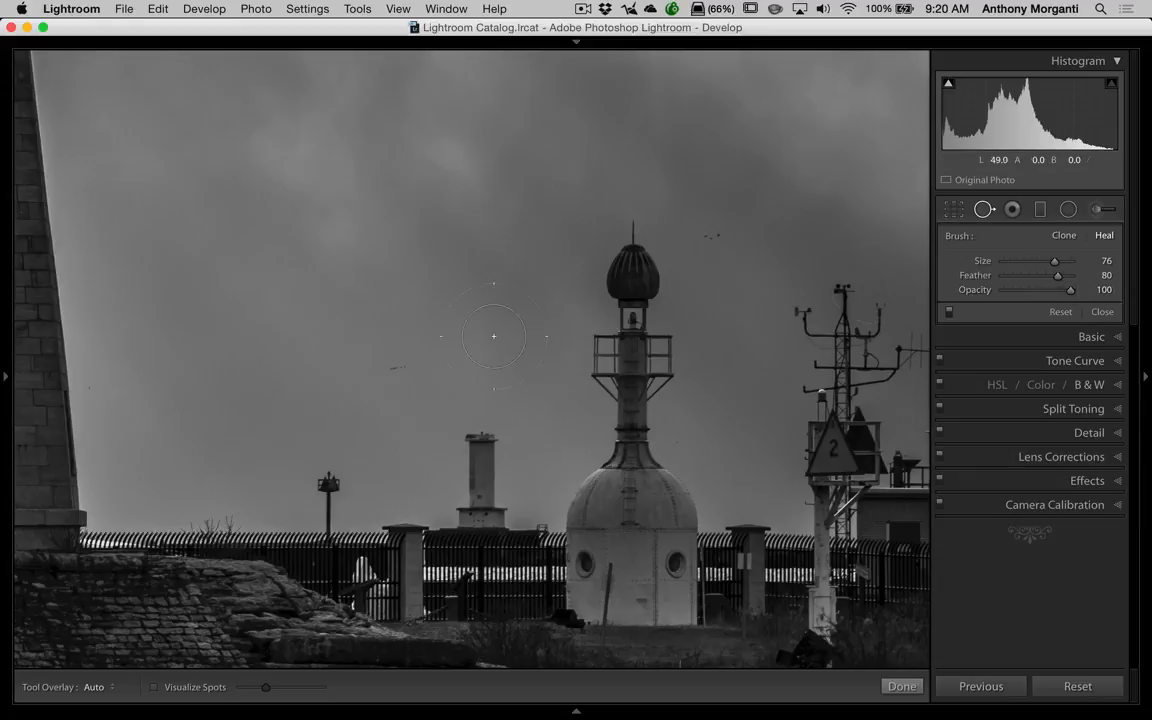
pyautogui.scroll(-8, 400, 362)
pyautogui.scroll(3, 395, 364)
pyautogui.press(']')
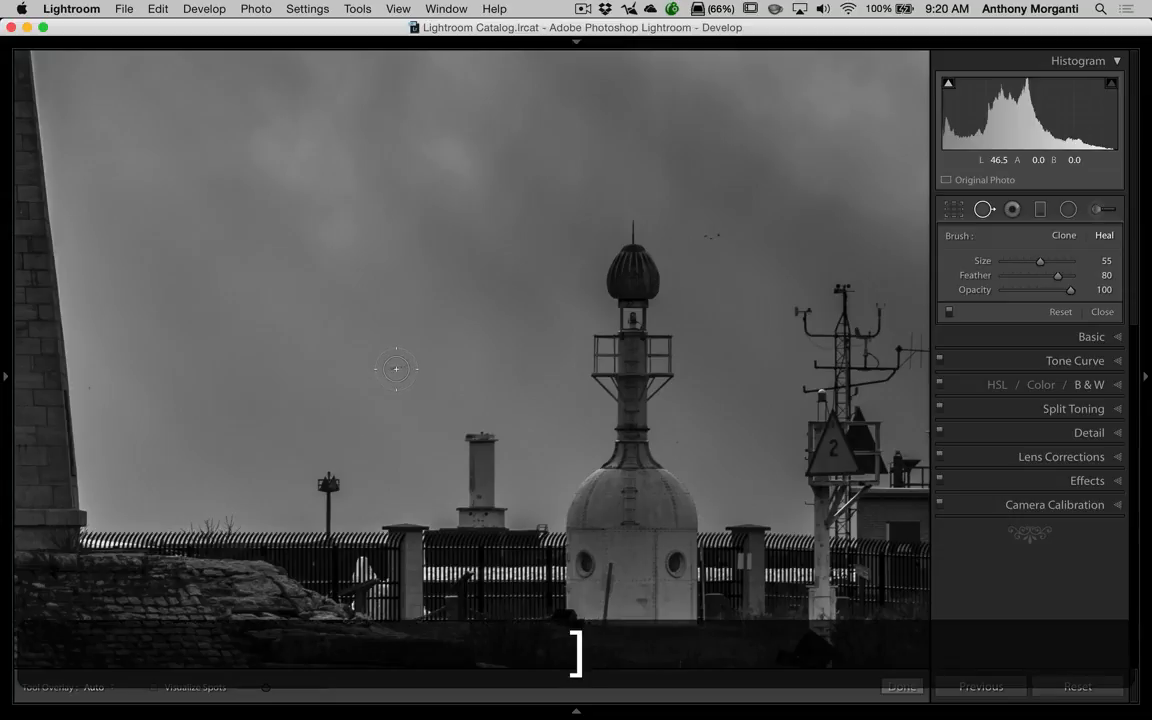
pyautogui.press('[')
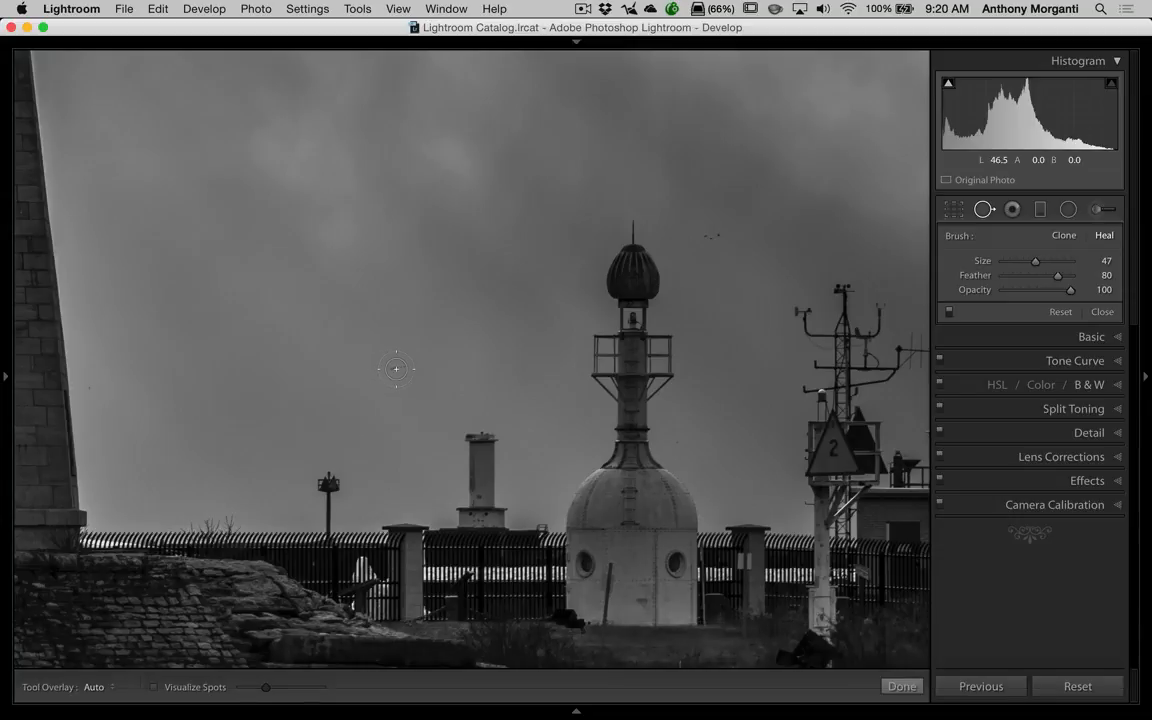
pyautogui.press('[')
pyautogui.press('[')
pyautogui.press(']')
pyautogui.press(']')
pyautogui.press(']')
pyautogui.press('[')
pyautogui.press('[')
pyautogui.click(397, 367)
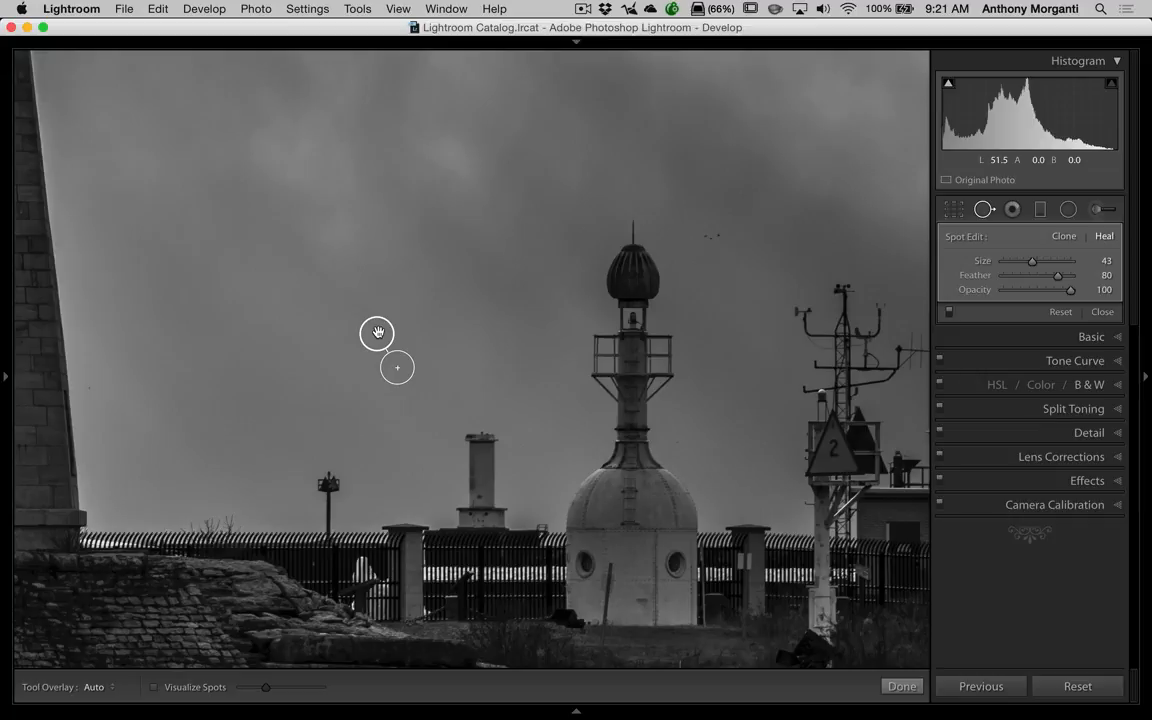
pyautogui.moveTo(377, 332)
pyautogui.mouseDown()
pyautogui.moveTo(473, 329)
pyautogui.moveTo(399, 309)
pyautogui.moveTo(336, 335)
pyautogui.moveTo(342, 347)
pyautogui.moveTo(383, 334)
pyautogui.moveTo(363, 333)
pyautogui.mouseUp()
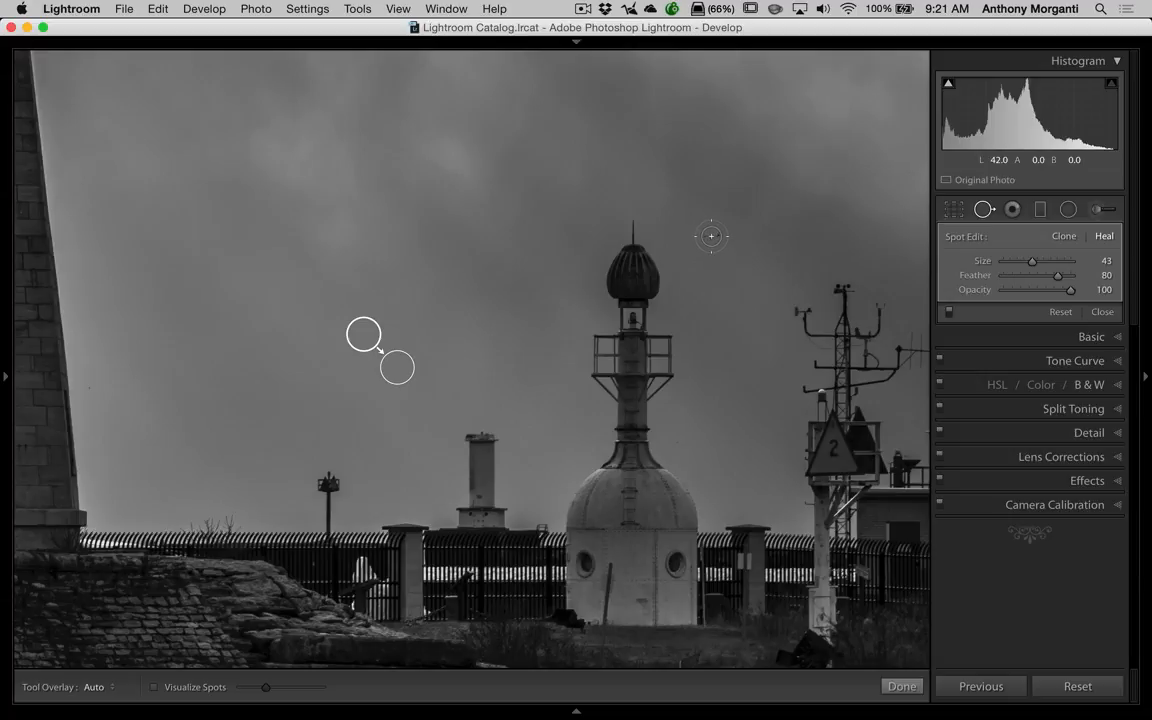
# Heal the specks in the sky beside the white beacon's domed top, and finish spot removal.
pyautogui.click(711, 236)
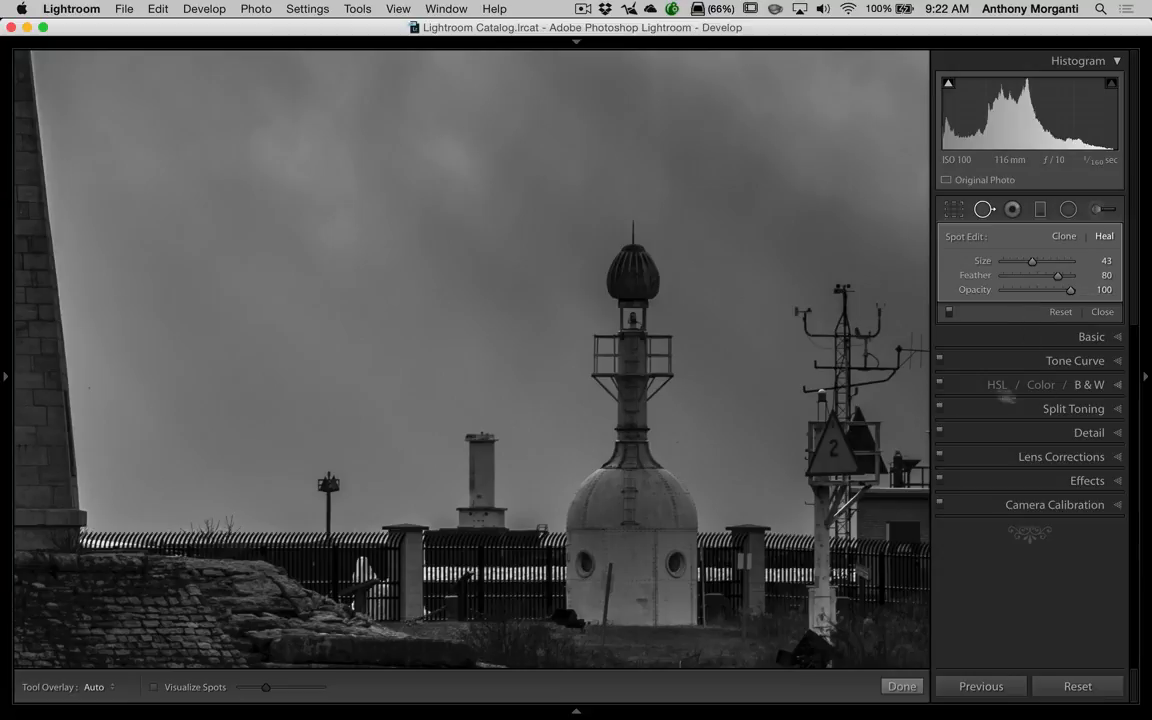
pyautogui.click(984, 209)
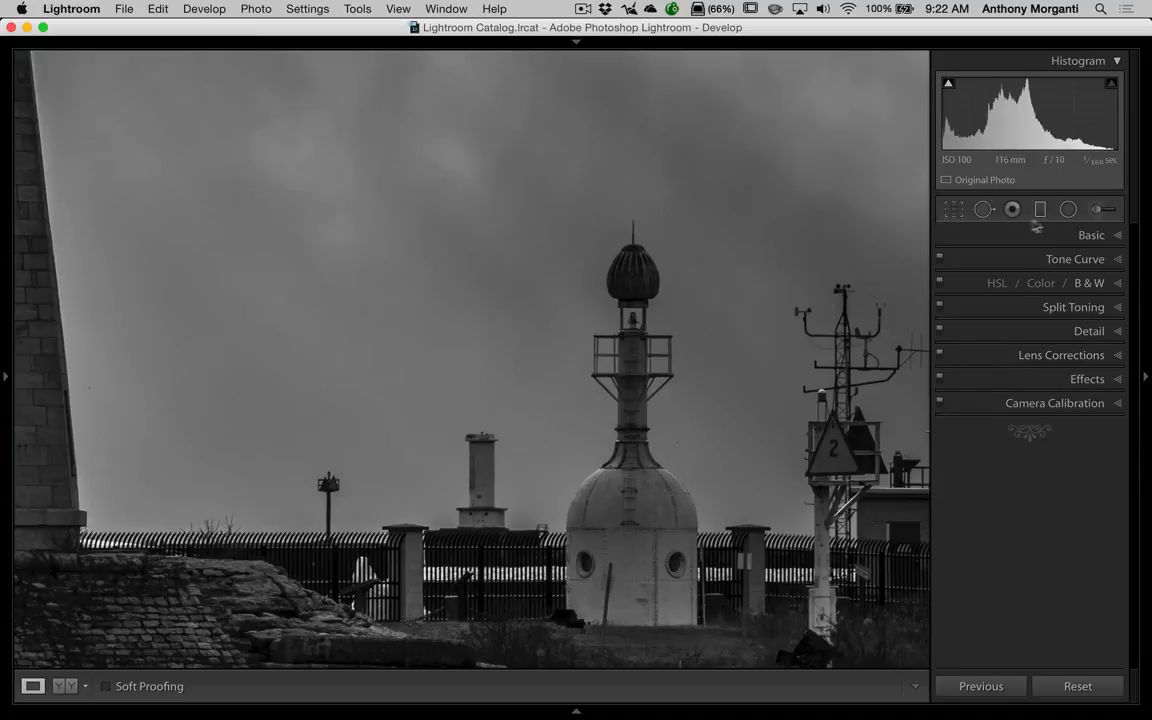
pyautogui.click(478, 285)
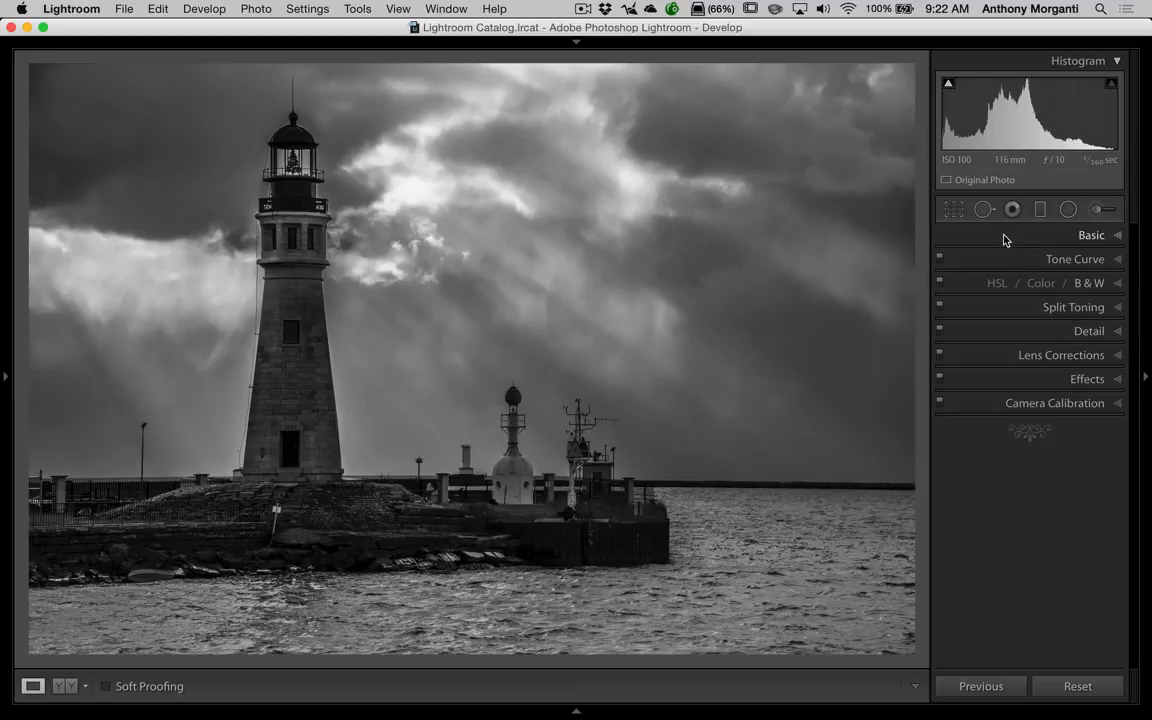
# Enable lens profile corrections and chromatic aberration removal.
pyautogui.click(1079, 357)
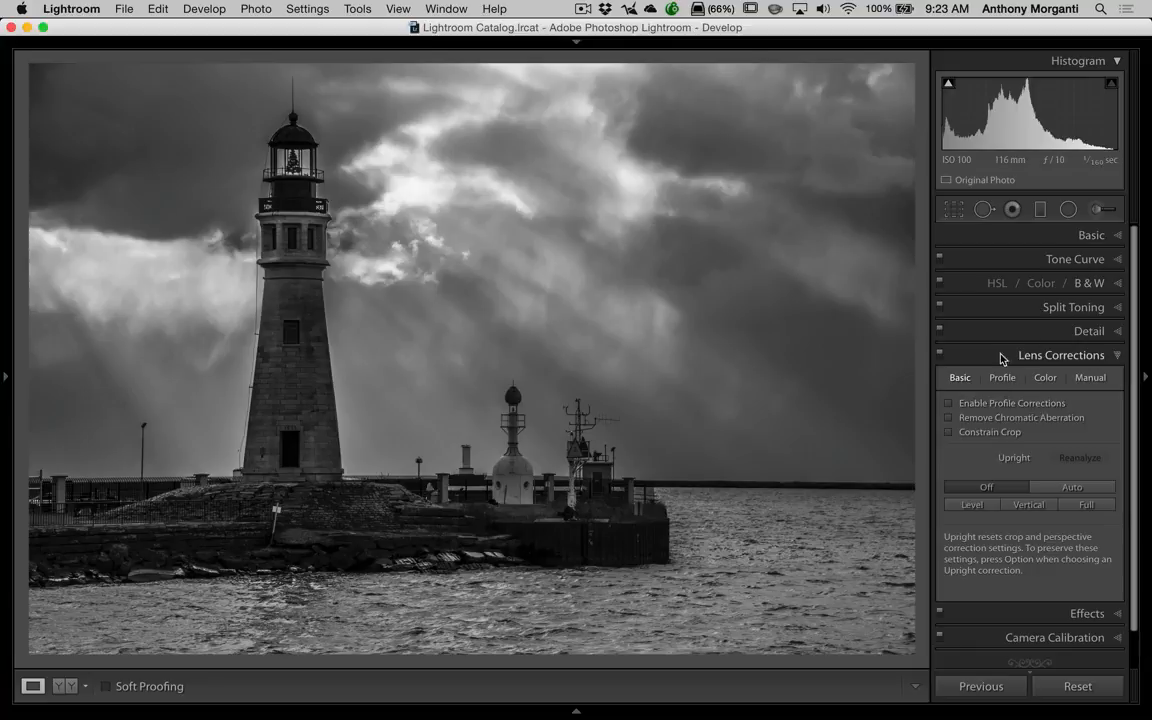
pyautogui.click(951, 404)
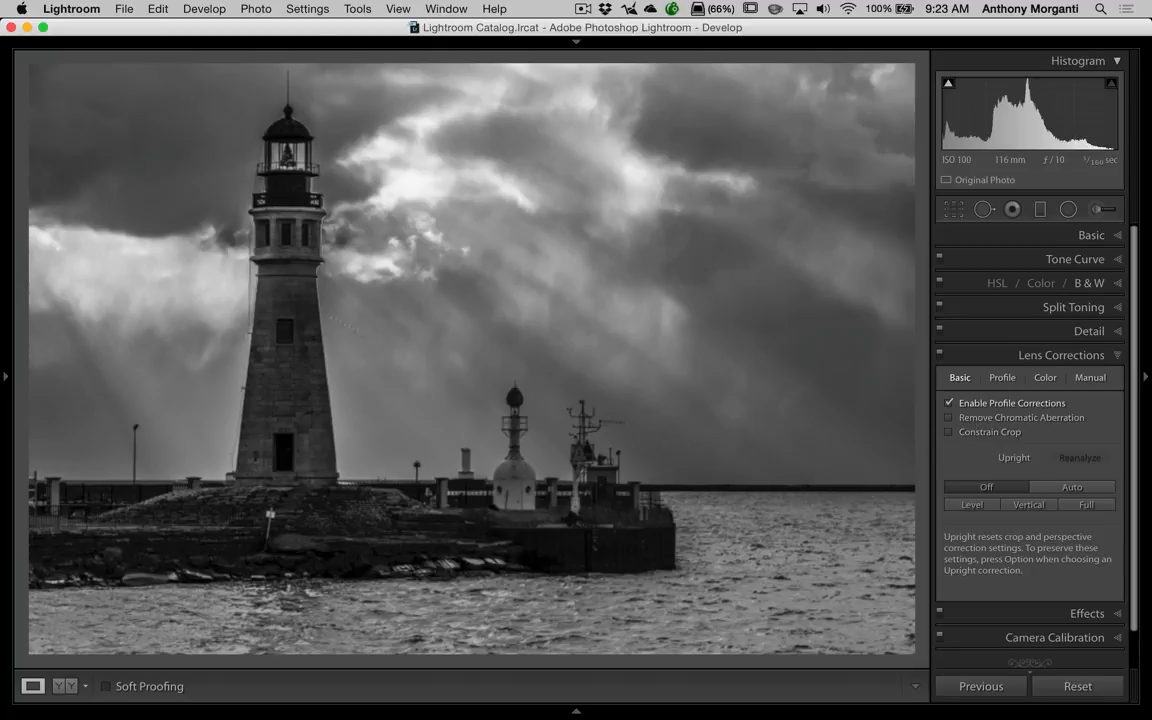
pyautogui.click(949, 419)
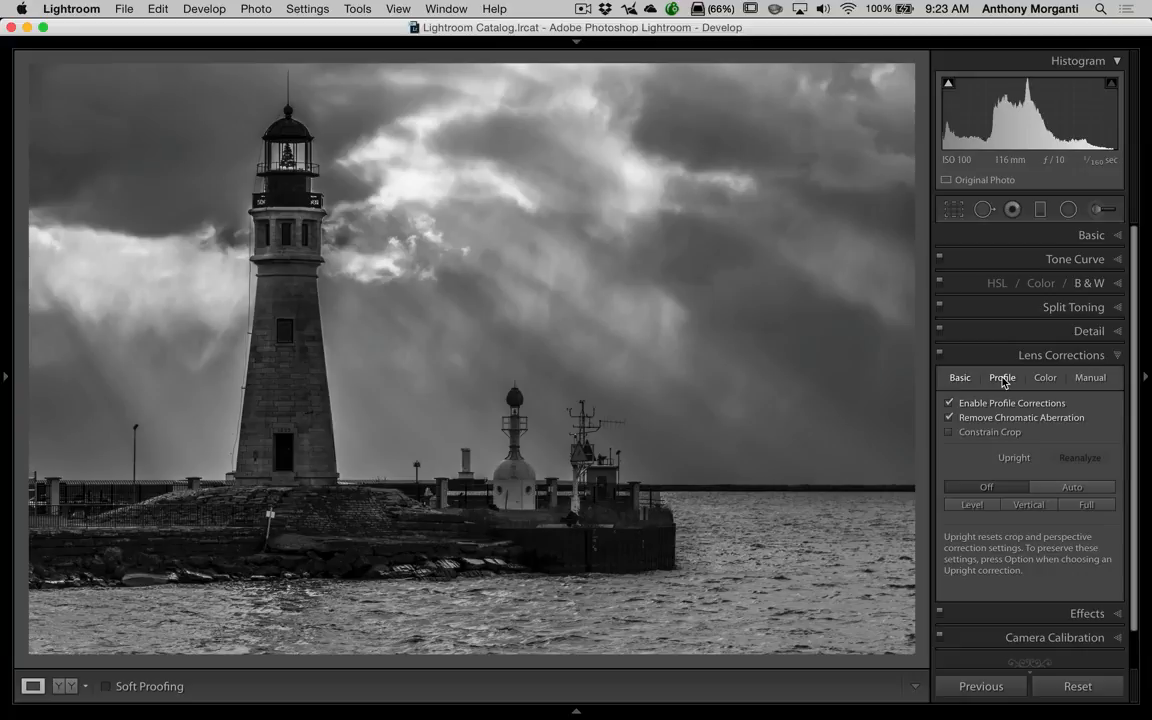
# Check the applied lens profile, and view the photo's capture date, dimensions, exposure and lens details in the info overlay before hiding it.
pyautogui.click(1003, 379)
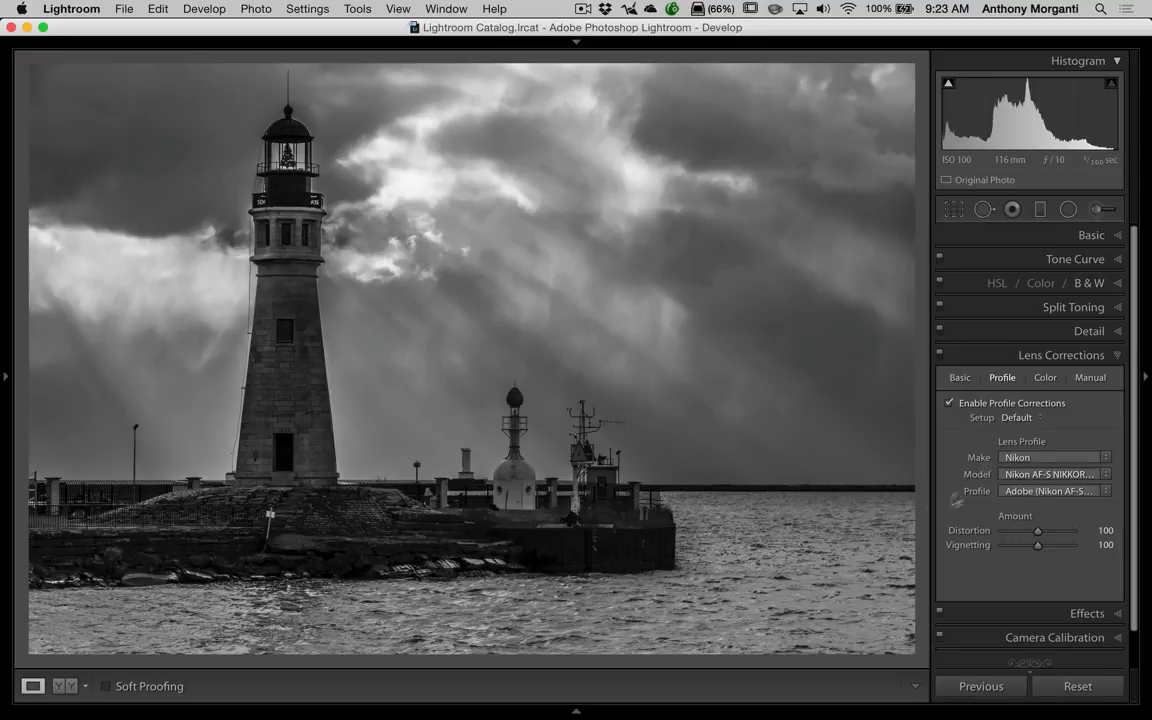
pyautogui.click(1084, 358)
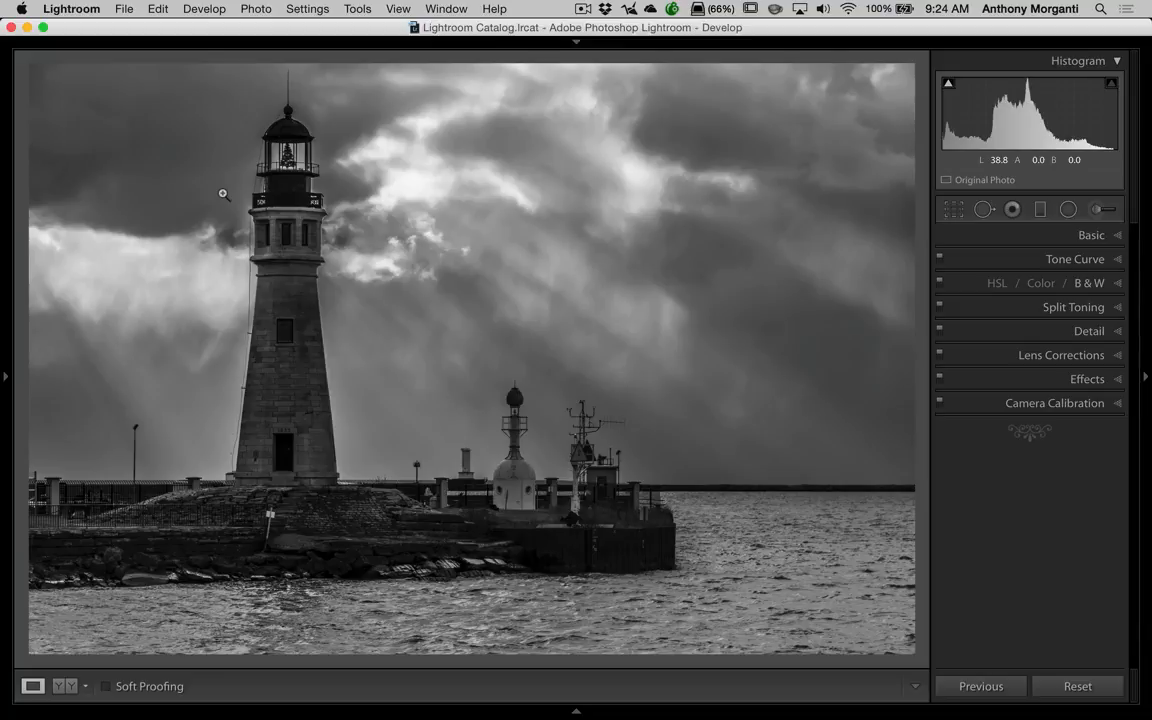
pyautogui.press('i')
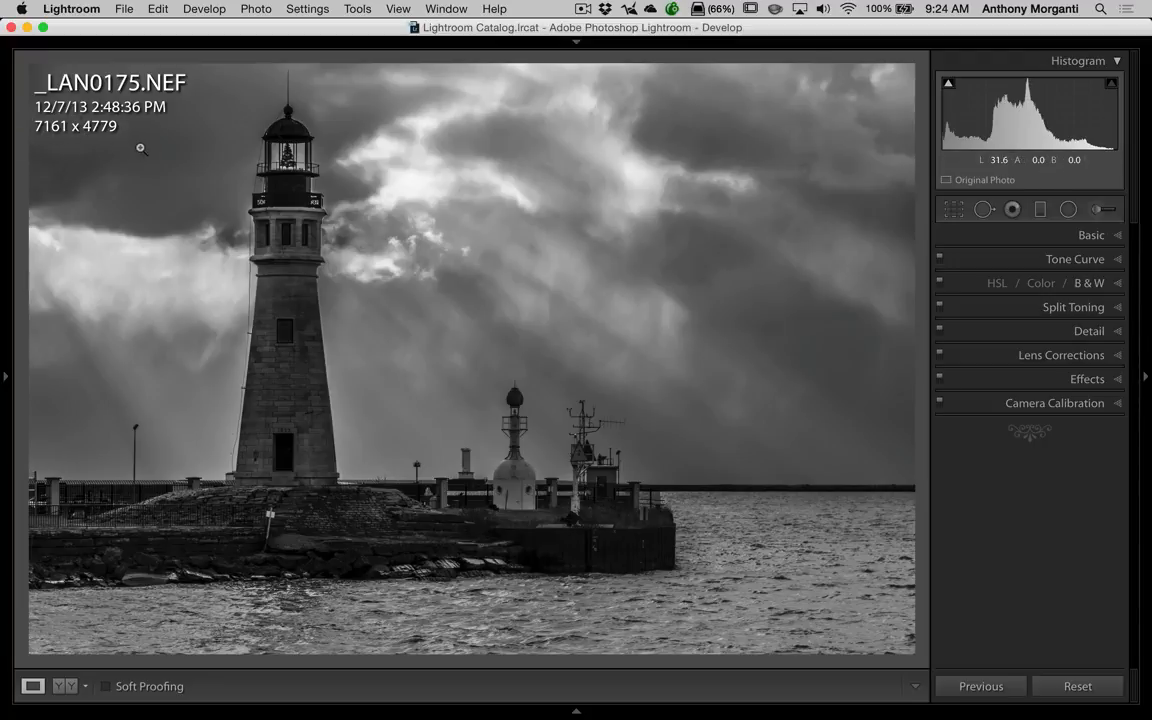
pyautogui.press('i')
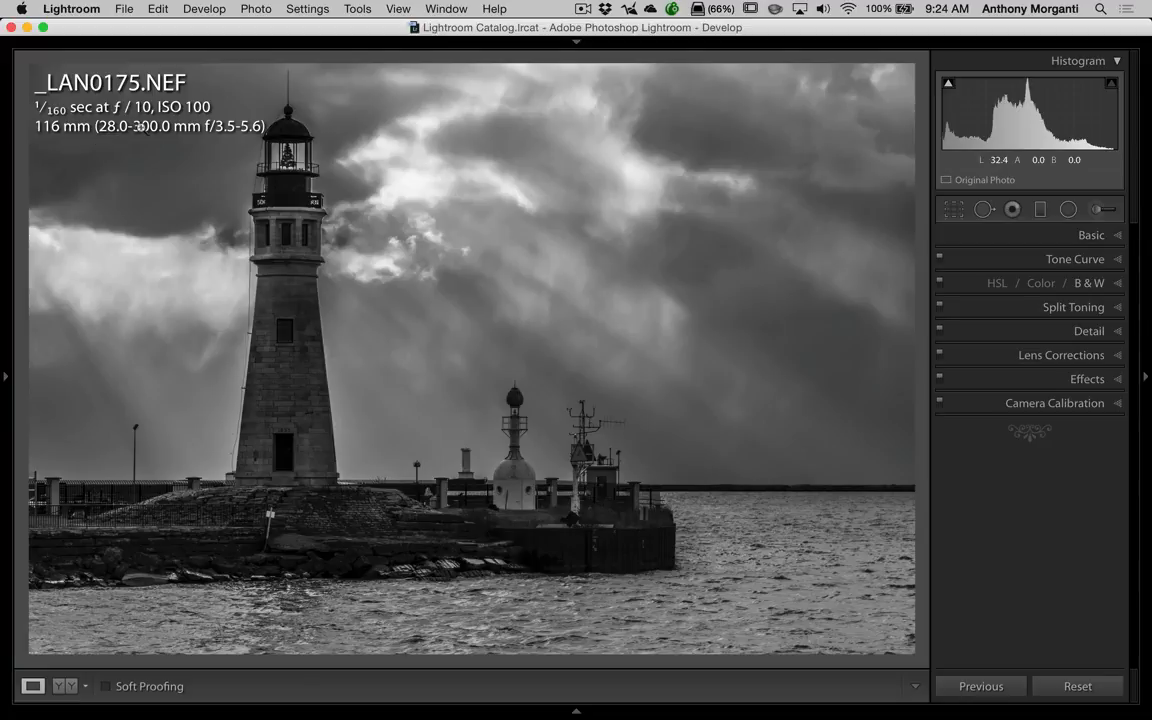
pyautogui.press('i')
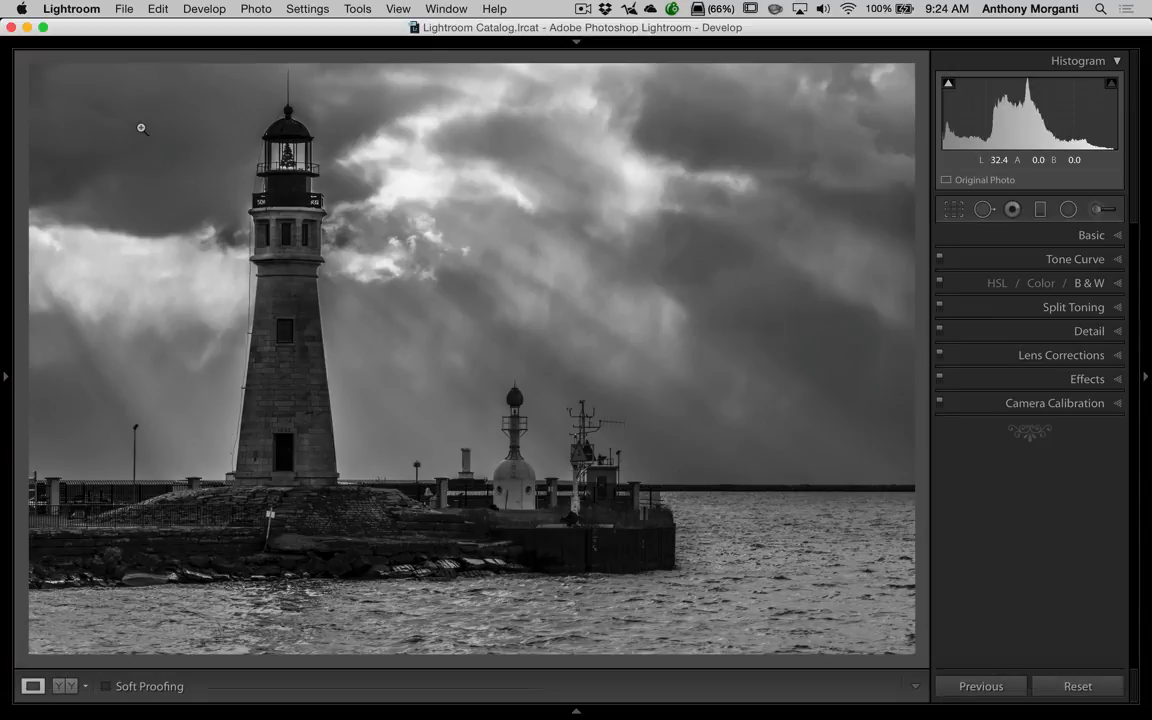
# Darken the photo's edges with a Highlight Priority post-crop vignette, setting its amount to -13.
pyautogui.click(1088, 380)
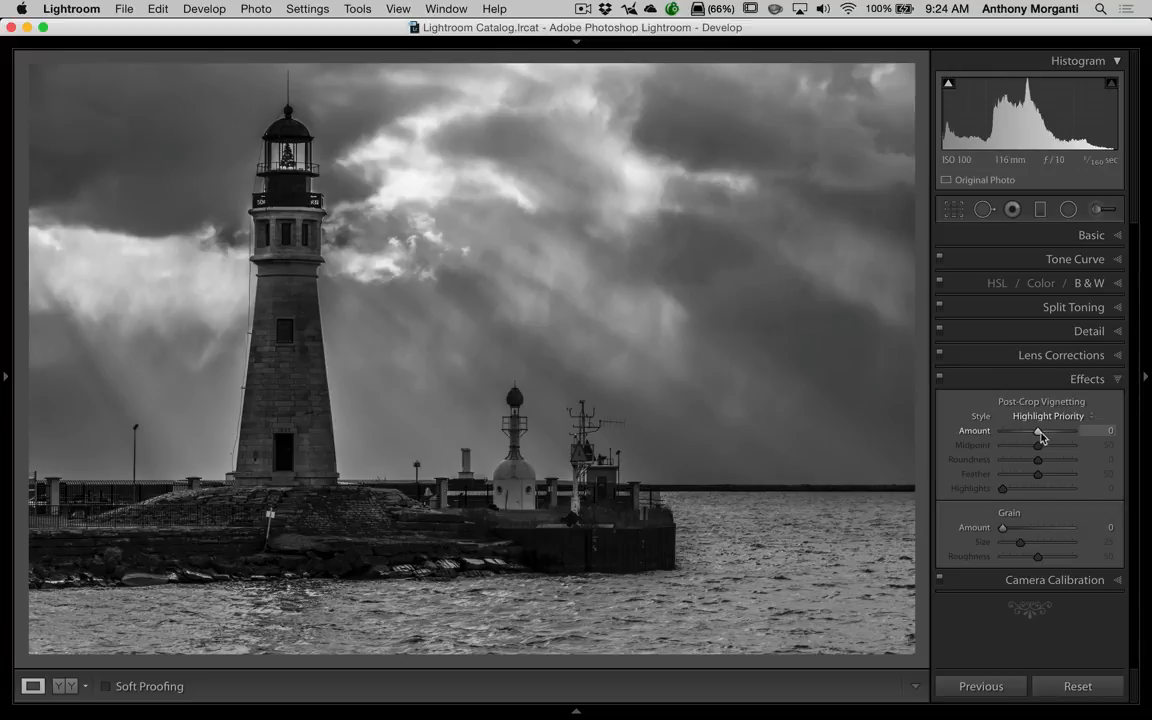
pyautogui.moveTo(1039, 435); pyautogui.dragTo(1033, 437)
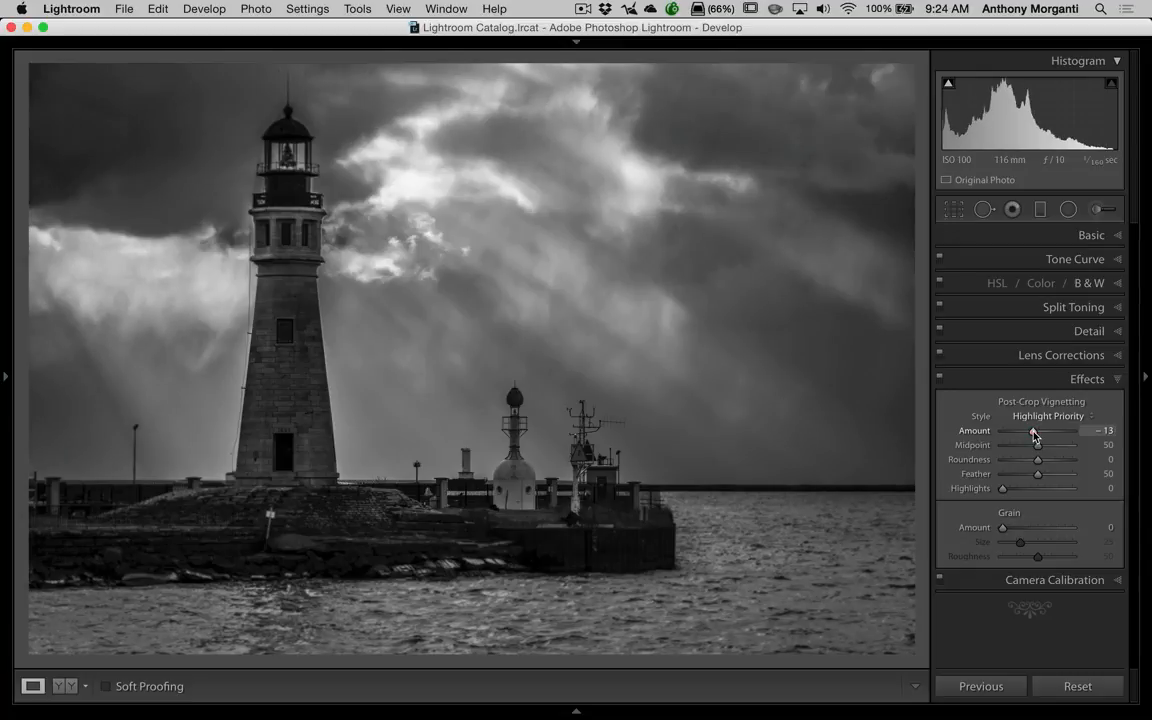
pyautogui.click(1090, 379)
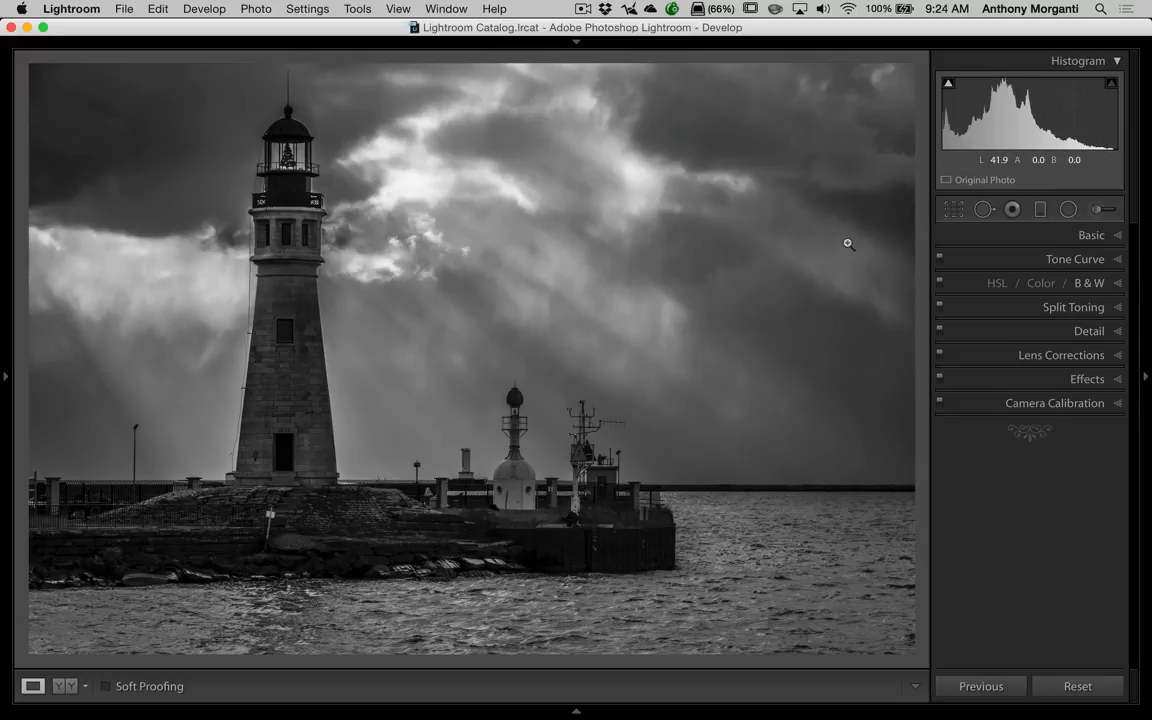